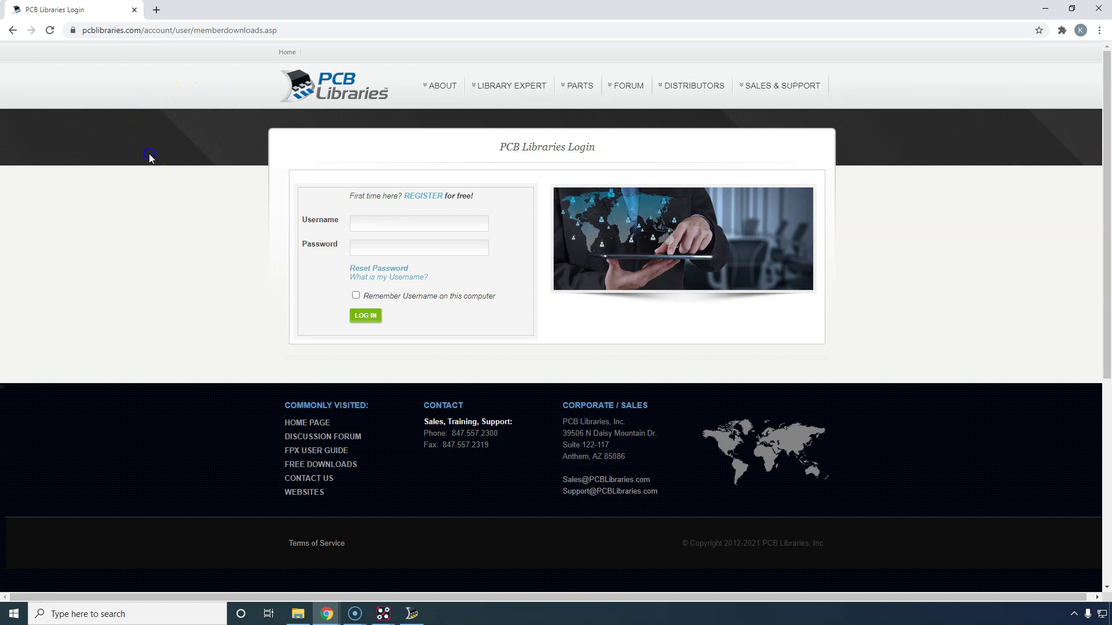
Step: Open the PCB Library Expert user guide's OrCAD PCB output page in its own window and look through its instructions
left_click(328, 615)
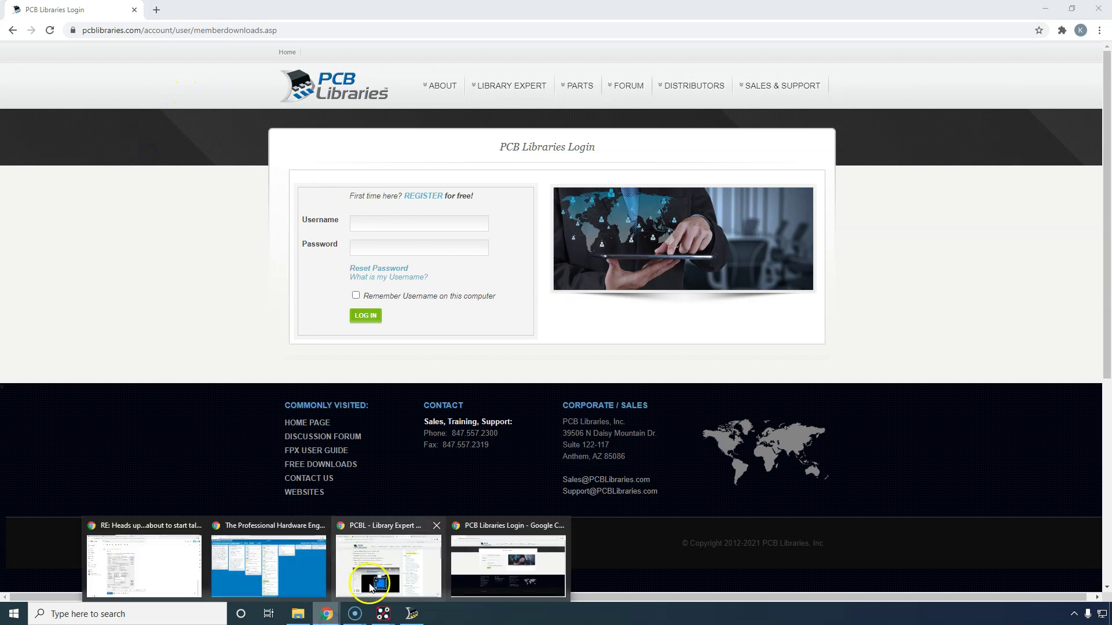
left_click(207, 282)
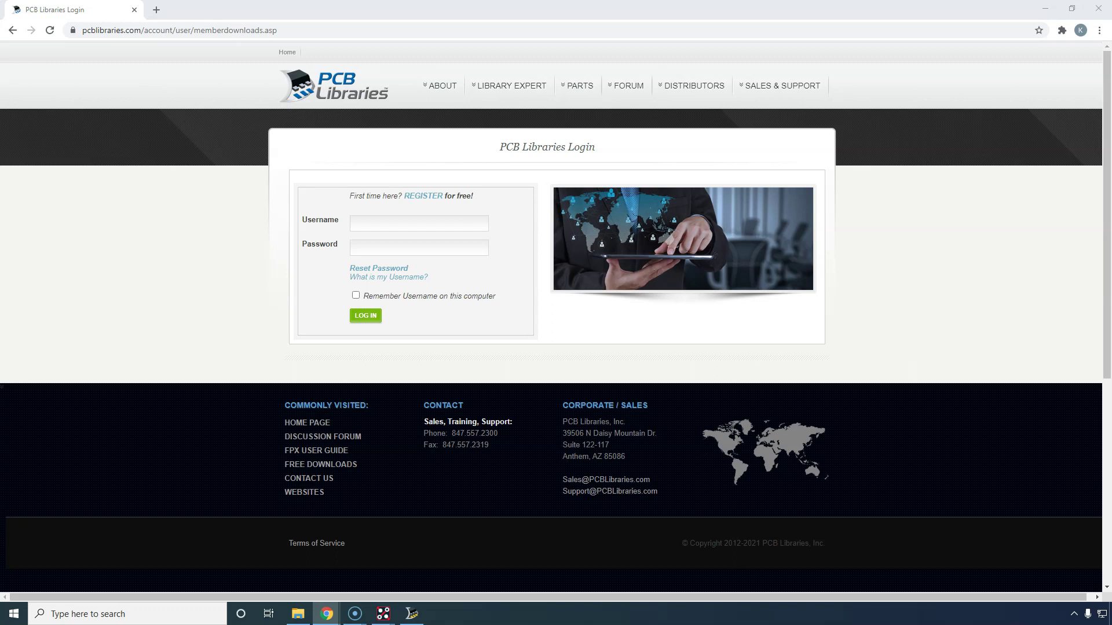
left_click_drag(0, 111, 555, 51)
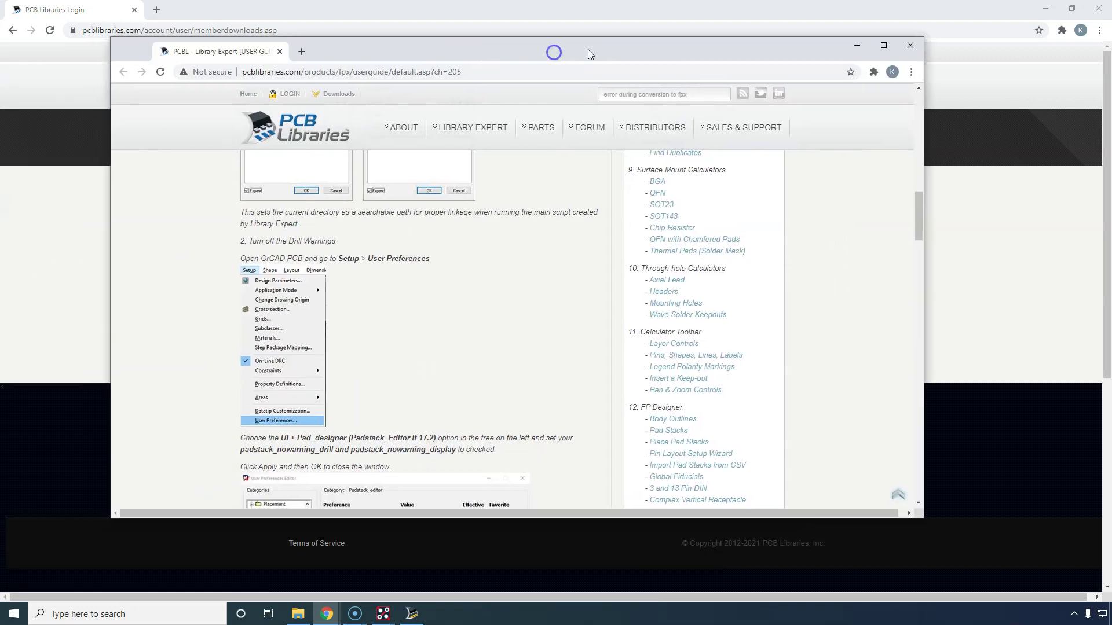
scroll(547, 327, "up", 4)
scroll(549, 330, "up", 10)
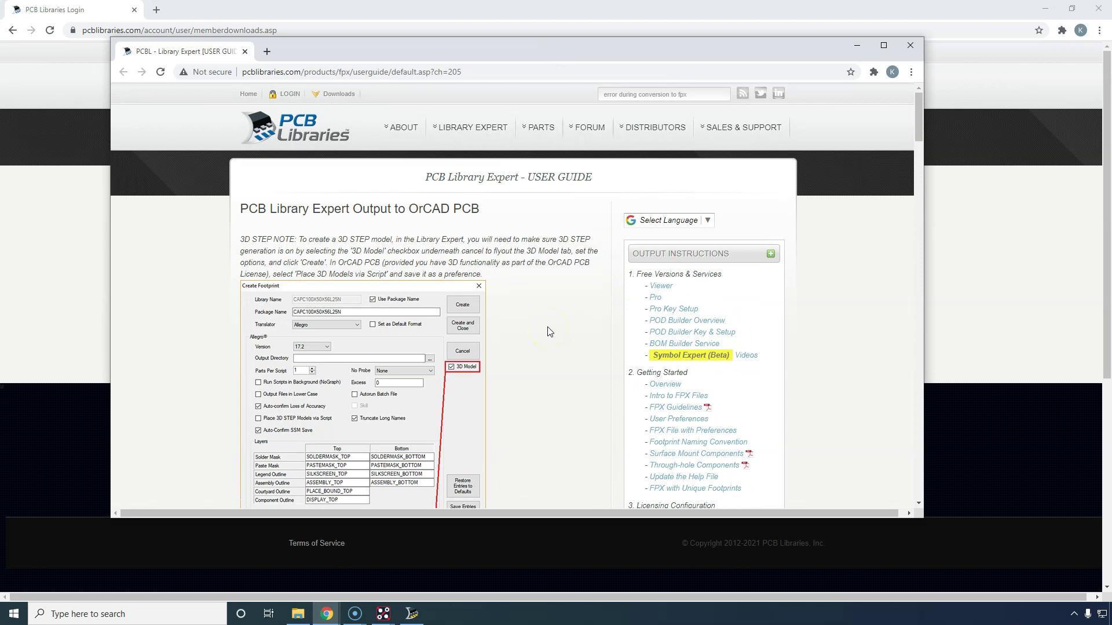
left_click(557, 283)
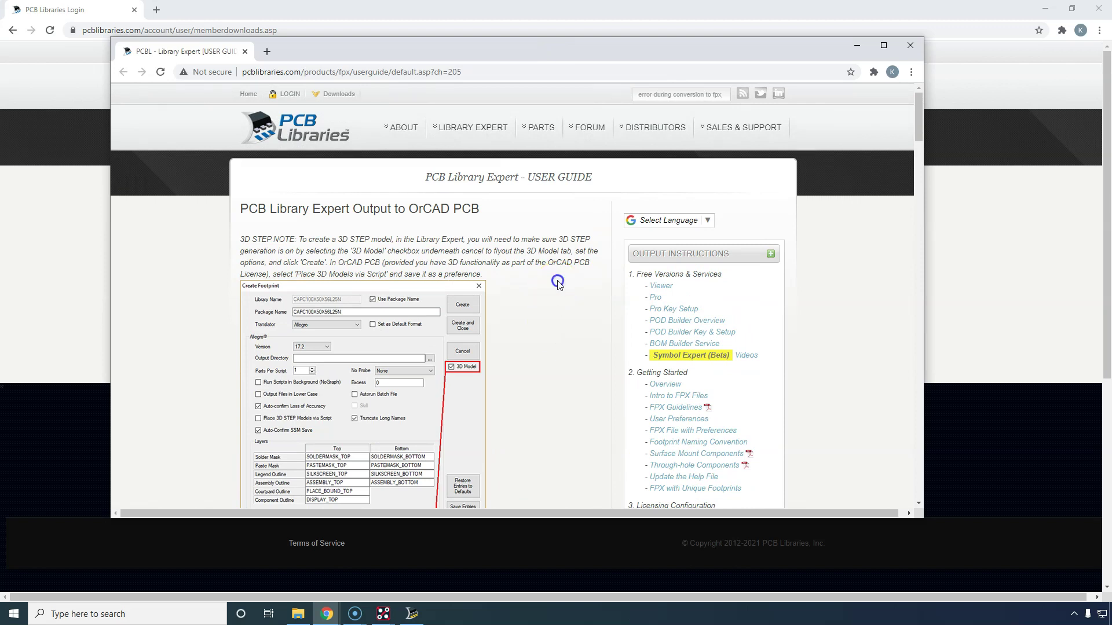
left_click_drag(913, 119, 922, 272)
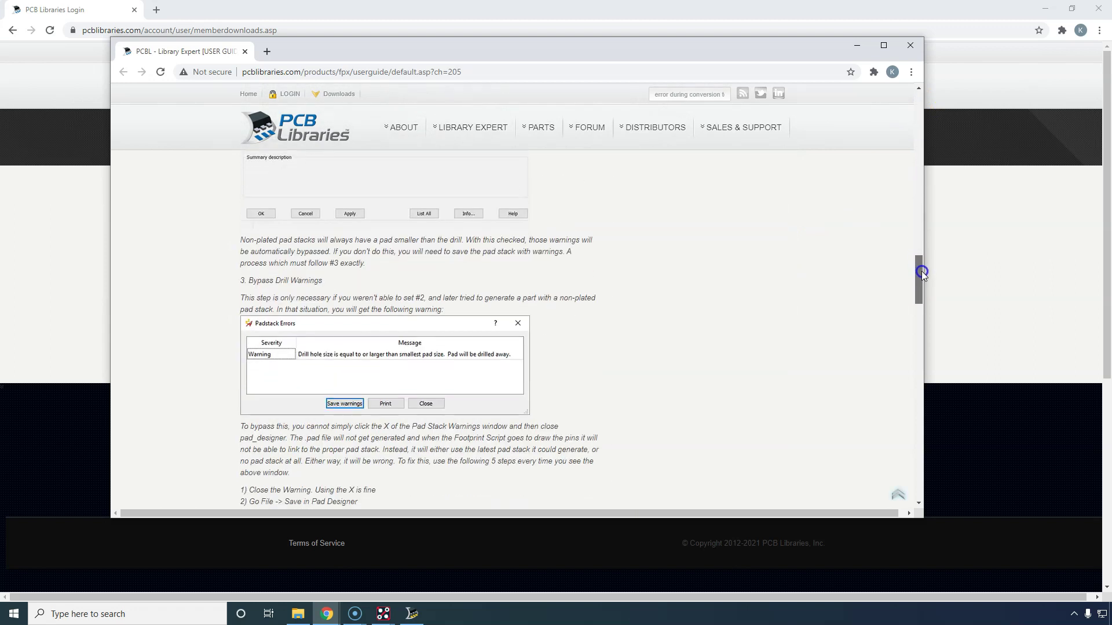
left_click_drag(921, 272, 901, 475)
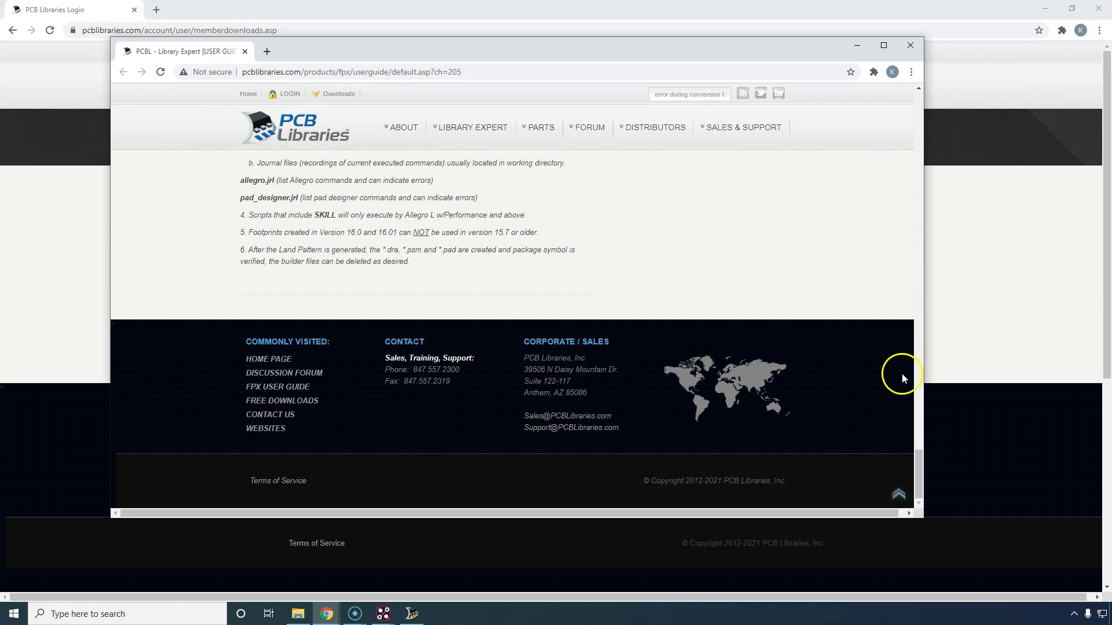
left_click(920, 466)
left_click_drag(917, 462, 907, 93)
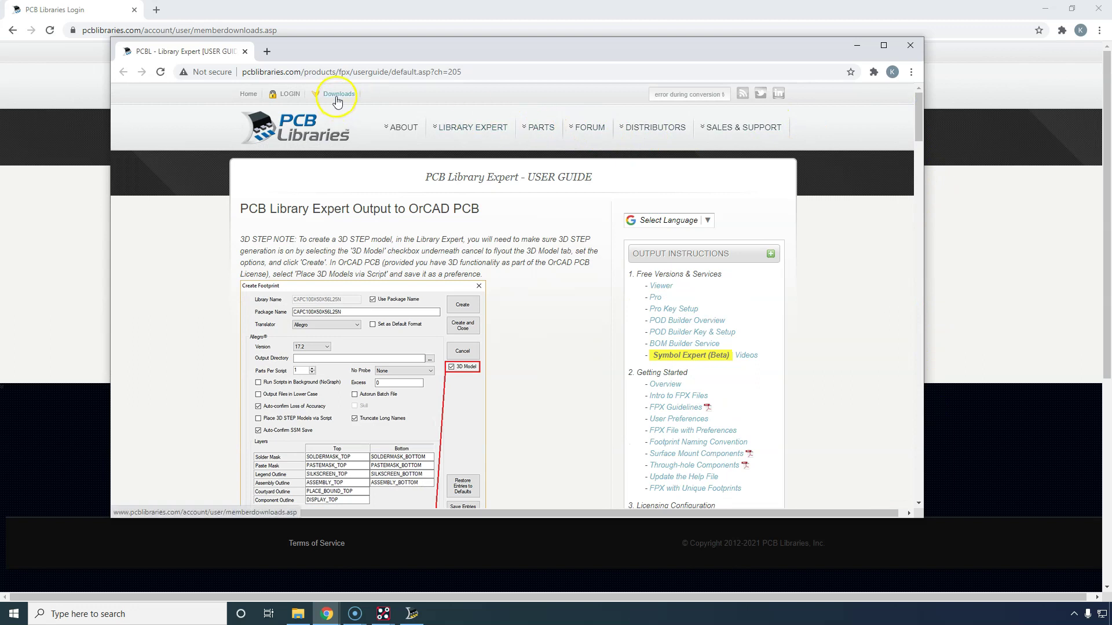
left_click(884, 45)
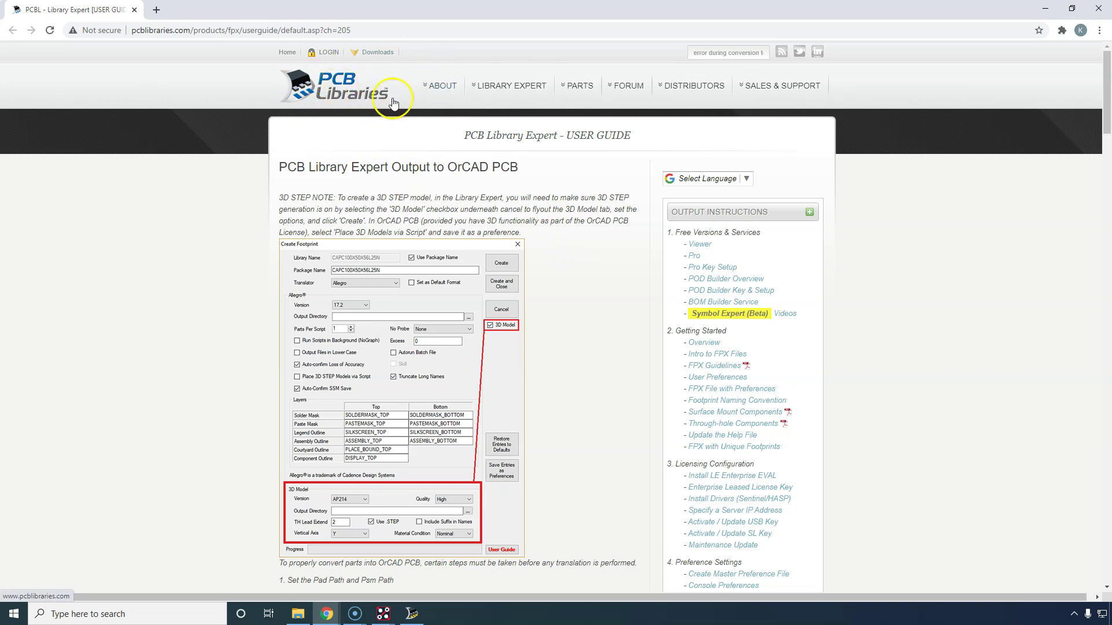
Step: Switch to Footprint Expert to view the ball grid array footprint
mouse_move(329, 616)
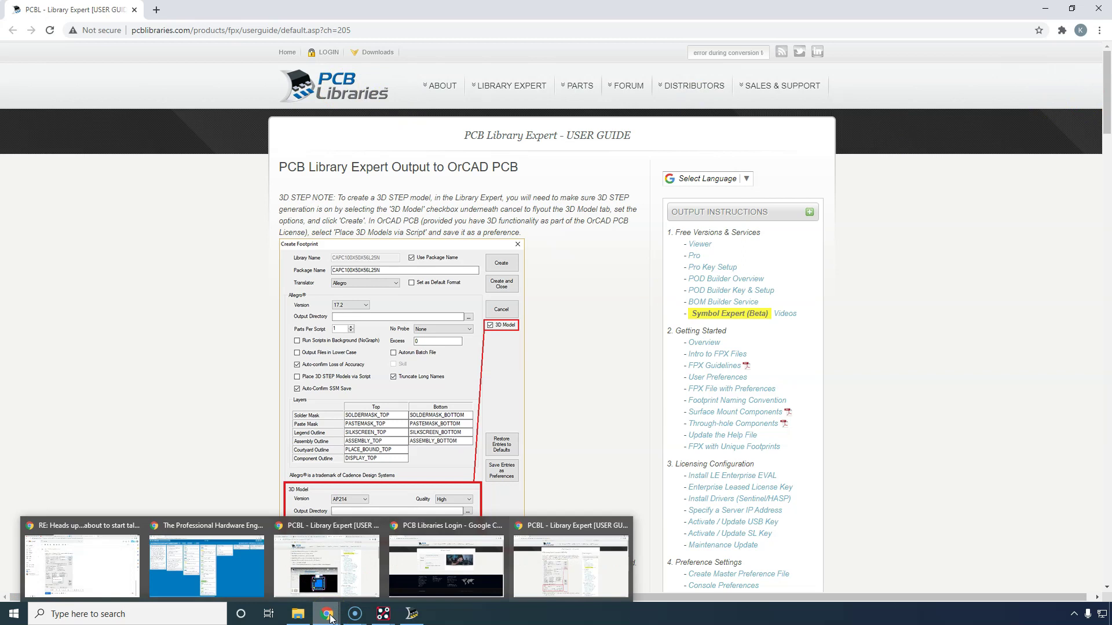
left_click(329, 615)
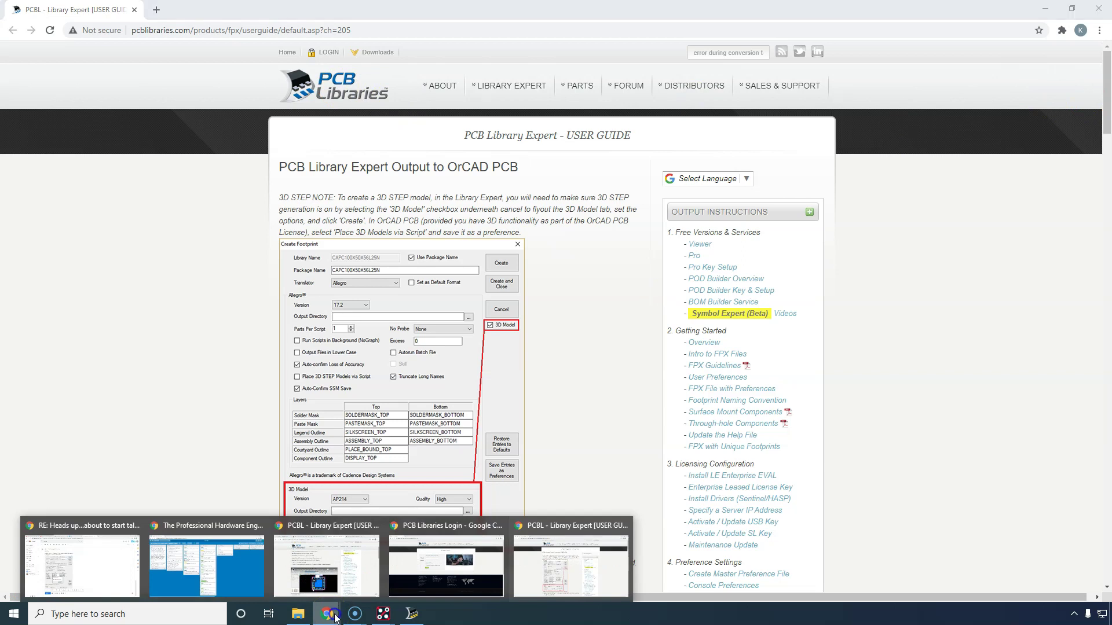
left_click(413, 615)
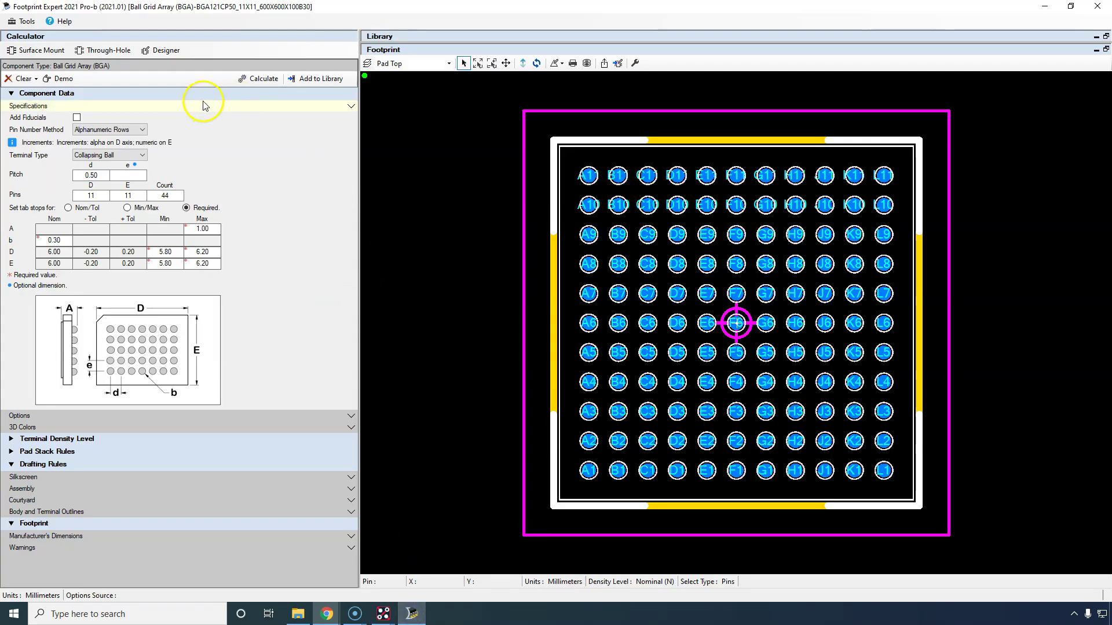
Step: Switch to the Chrome window showing the PCB Libraries login page for member downloads
left_click(332, 619)
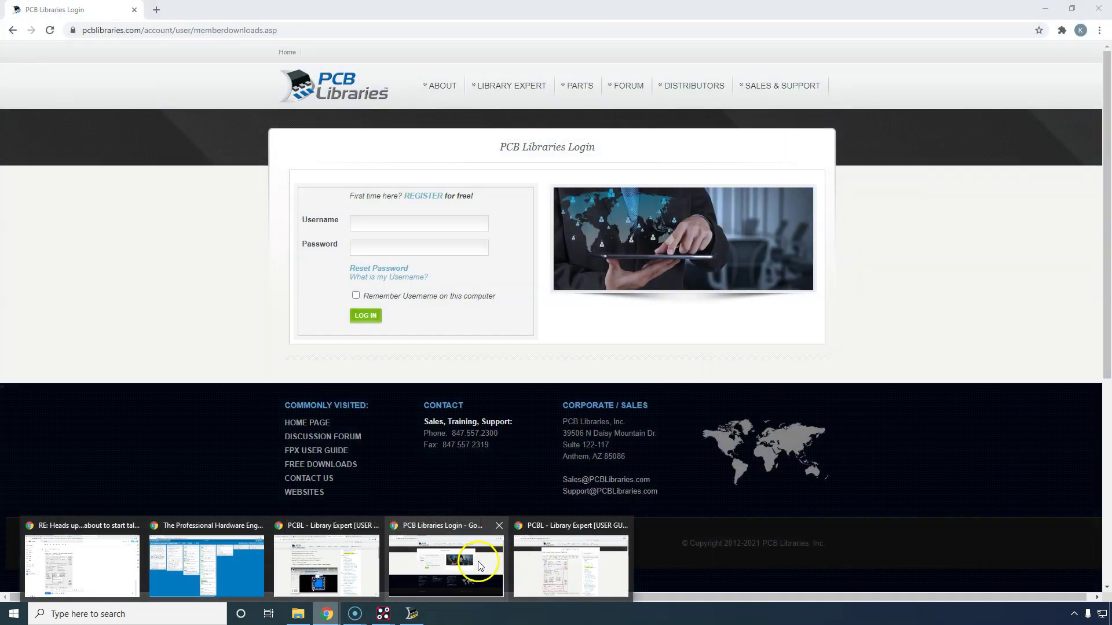
left_click(479, 565)
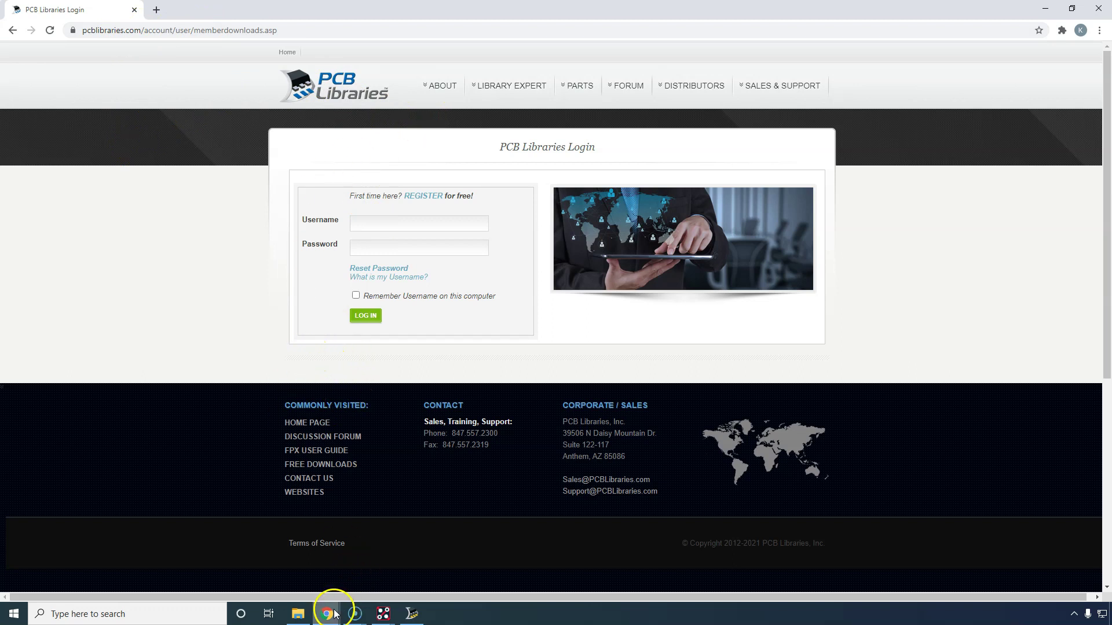
mouse_move(413, 615)
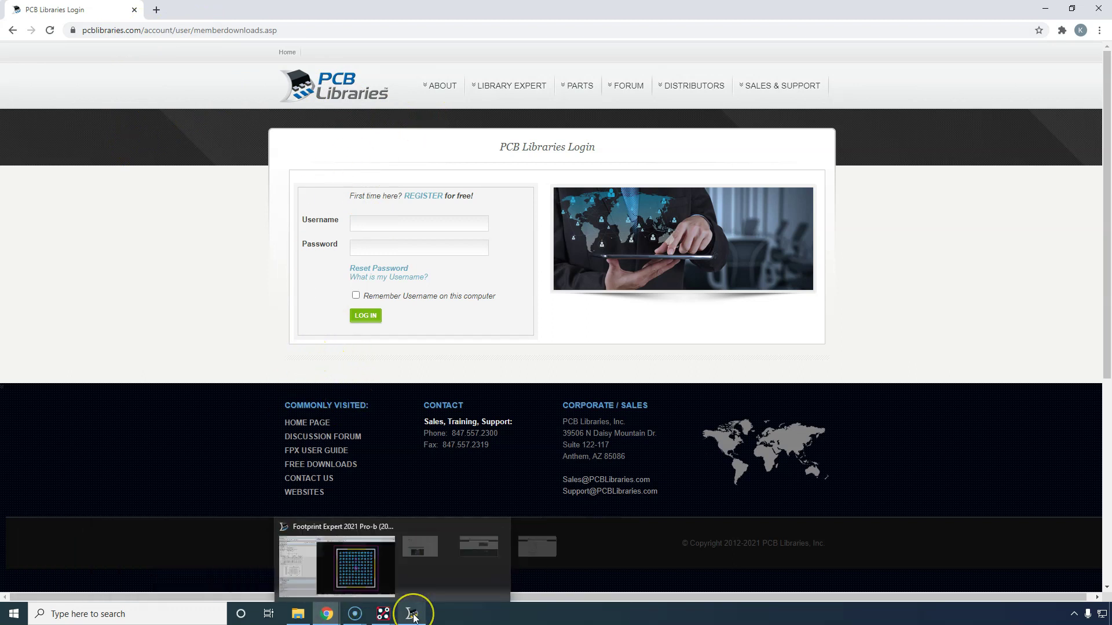
left_click(584, 619)
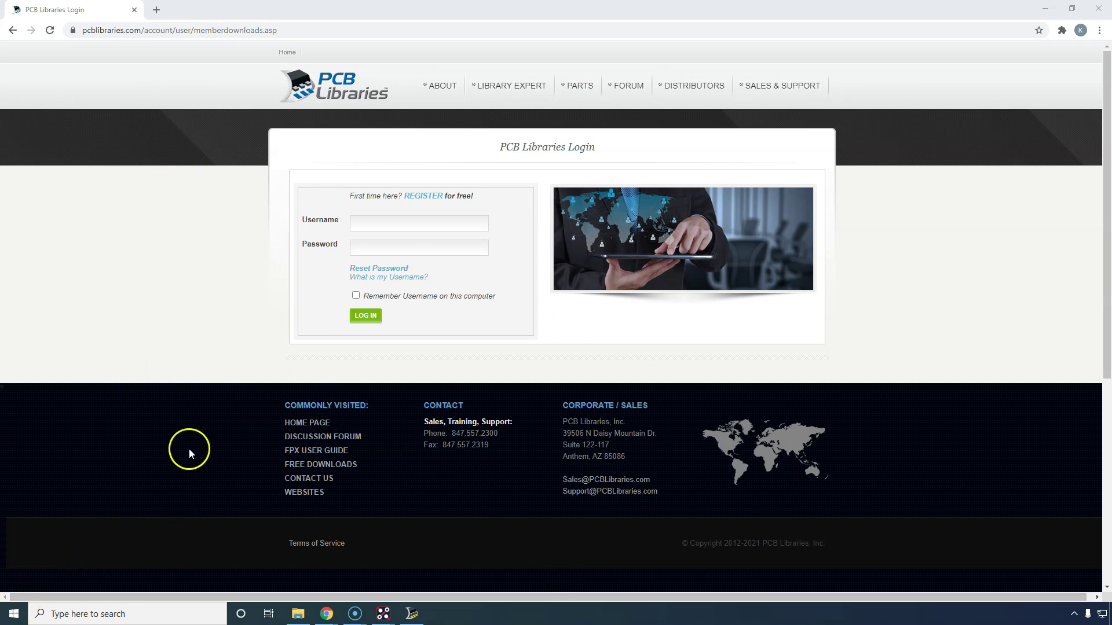
Step: Narrow the calculator pane beside the footprint view in Footprint Expert and skip the advertisement
left_click(412, 614)
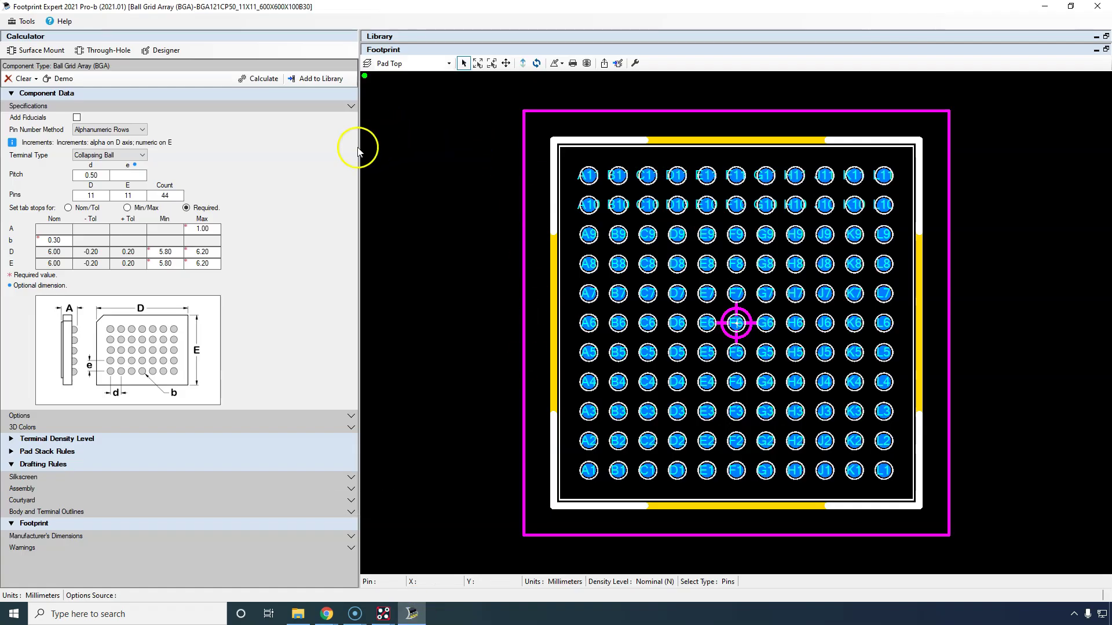
left_click_drag(359, 144, 283, 137)
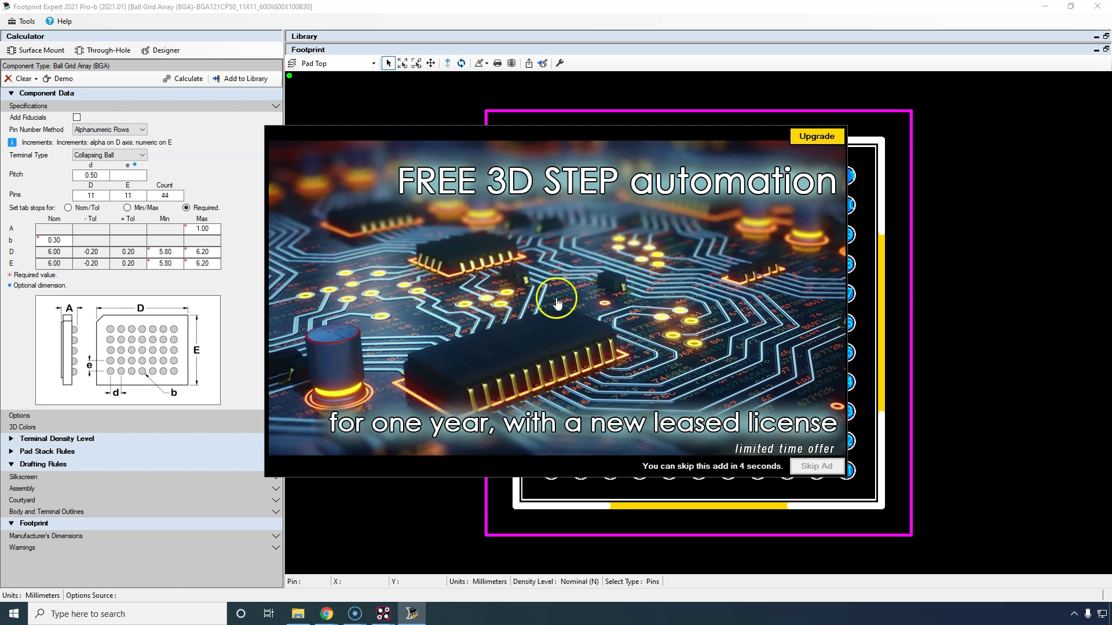
left_click(774, 458)
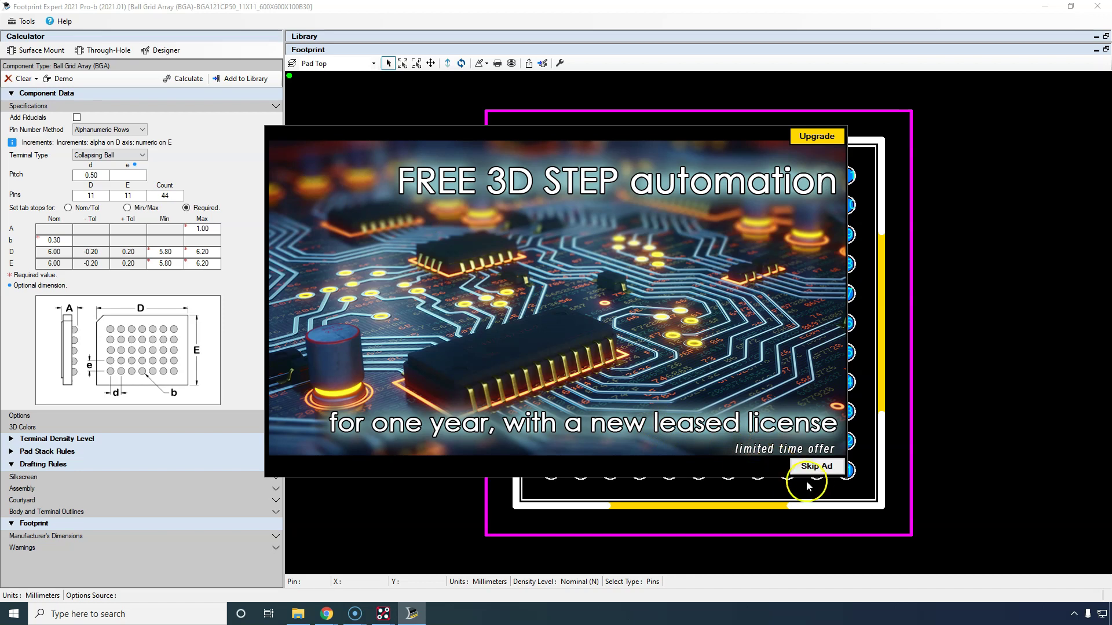
left_click(816, 467)
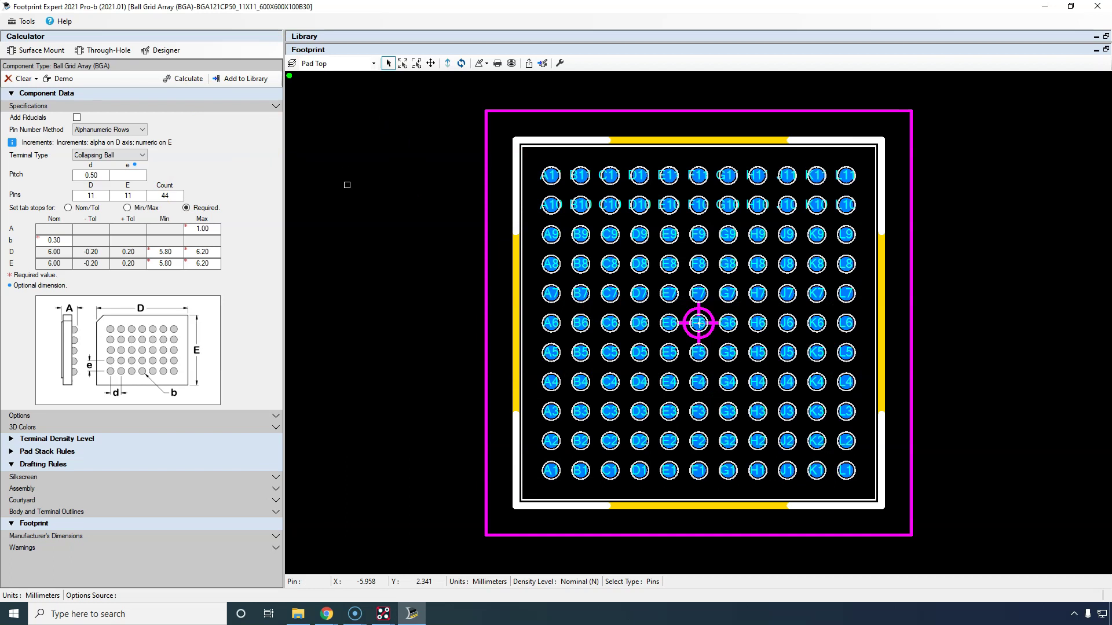
left_click(340, 137)
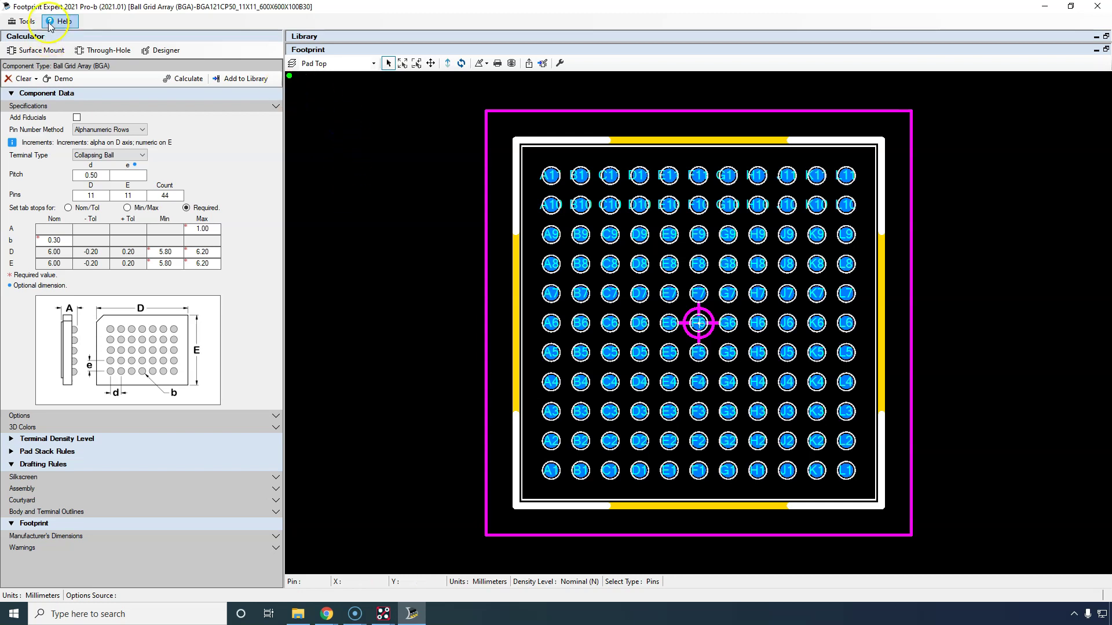
Step: Choose Chip as the surface-mount component type and calculate its footprint from the demo data
left_click(46, 52)
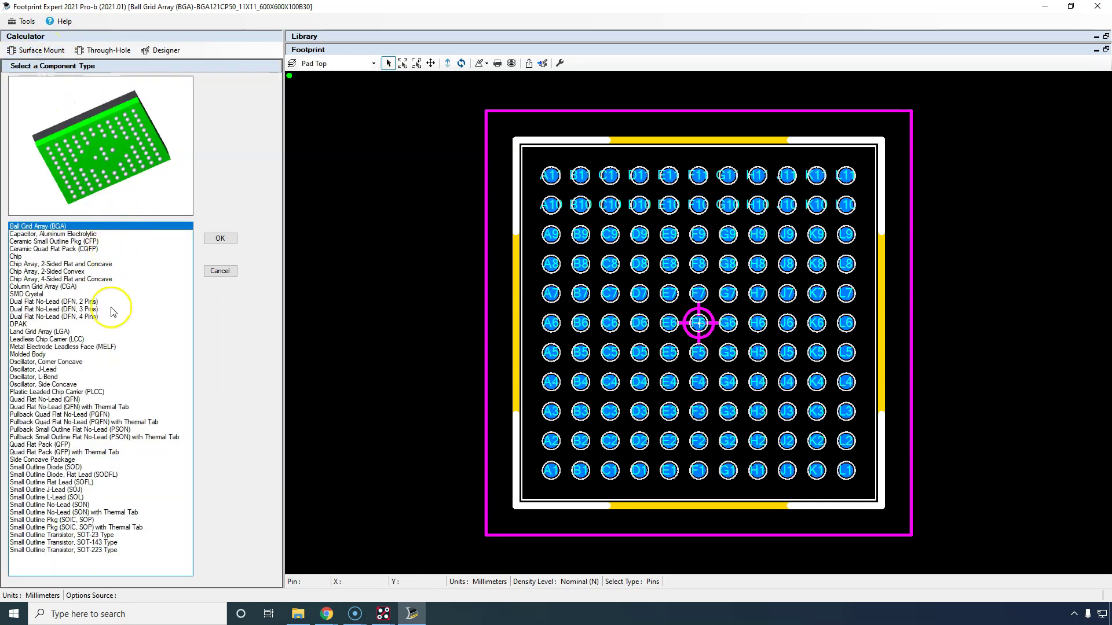
left_click(44, 256)
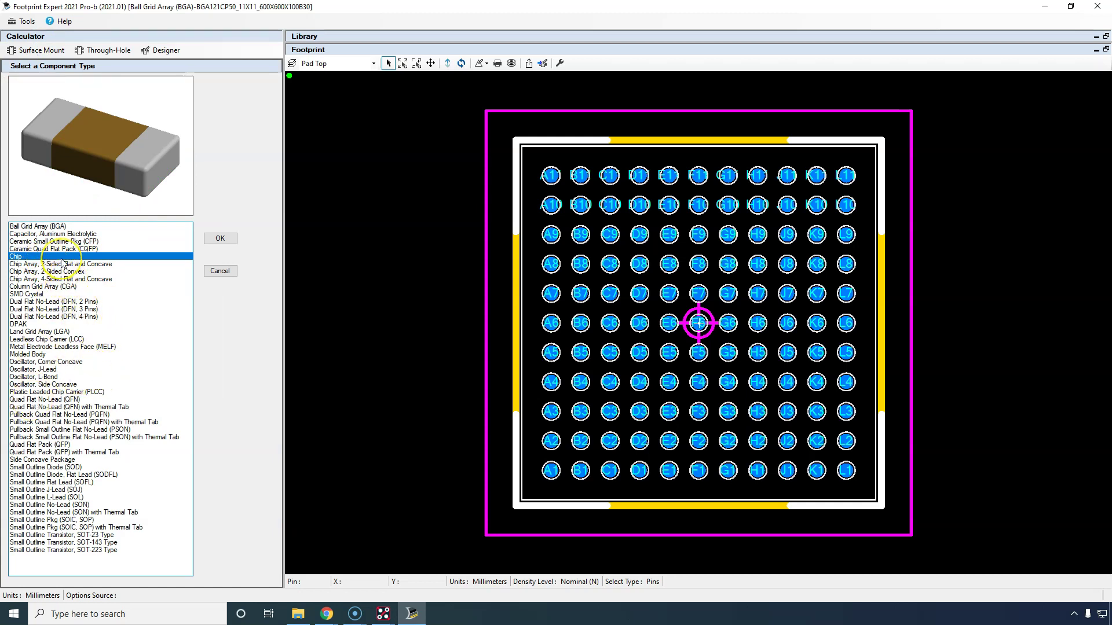
left_click(222, 240)
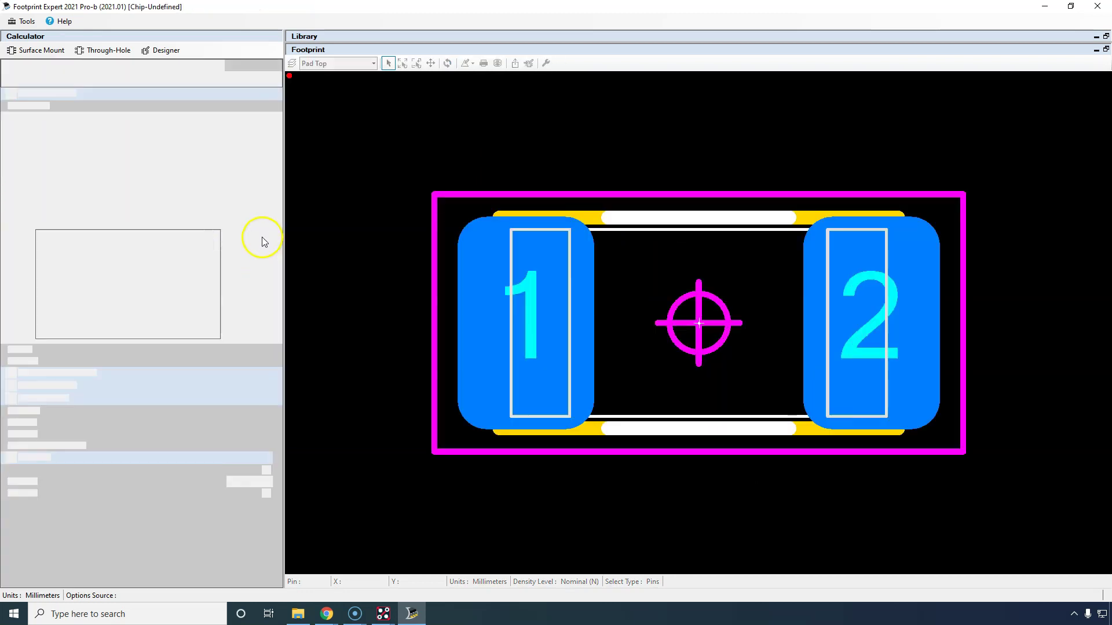
left_click(60, 78)
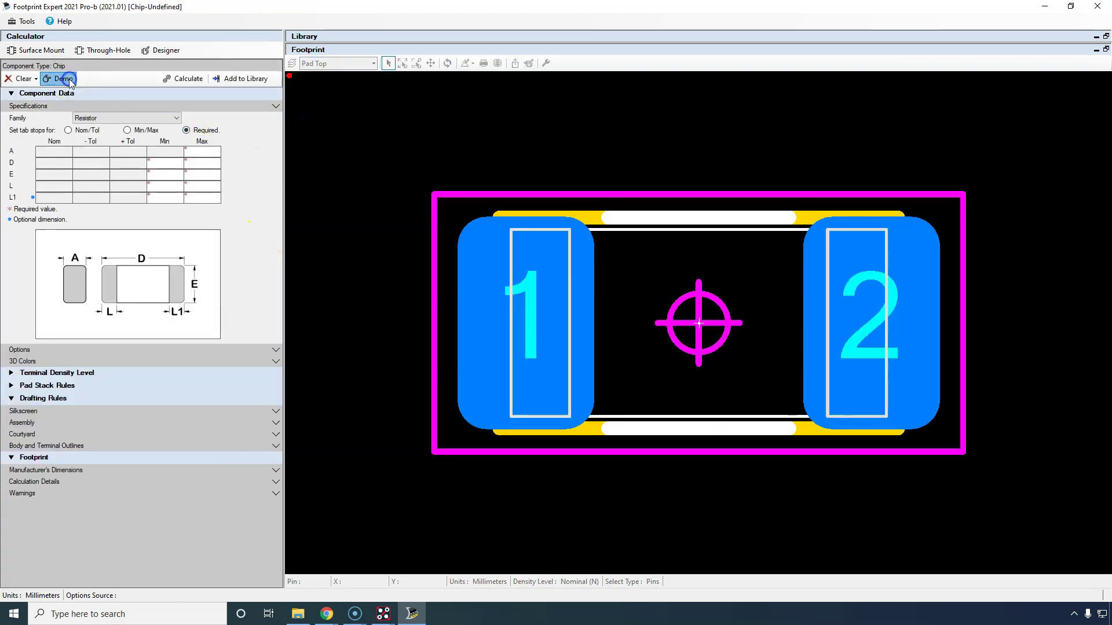
left_click(191, 79)
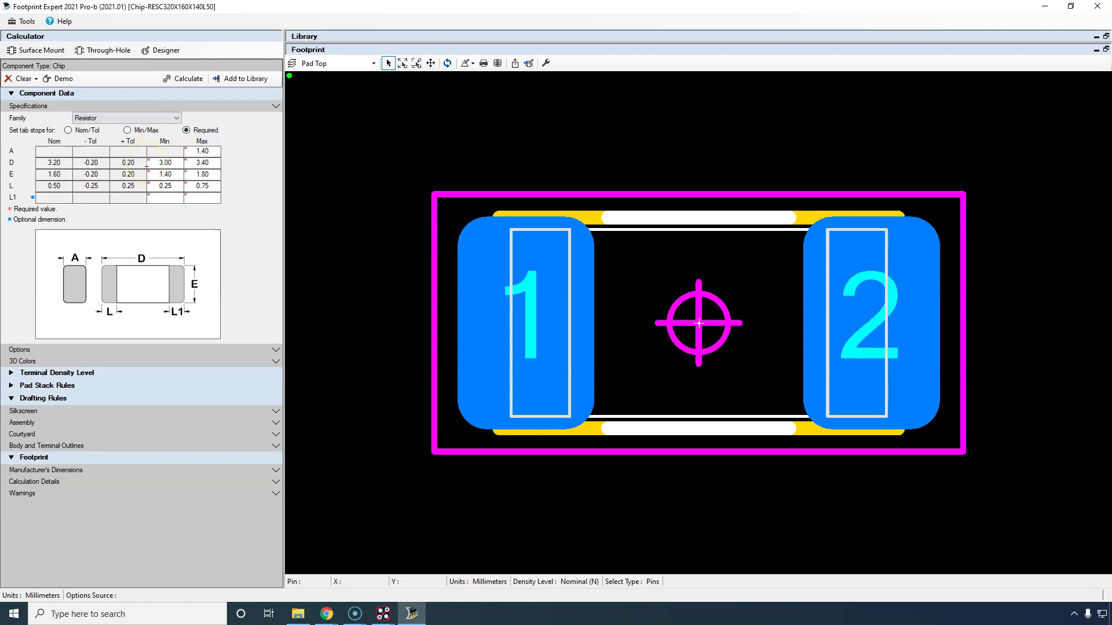
Step: Try the Varistor, Diode Non-polarized and Capacitor Non-polarized families on the chip, and reload the demo data
left_click(172, 120)
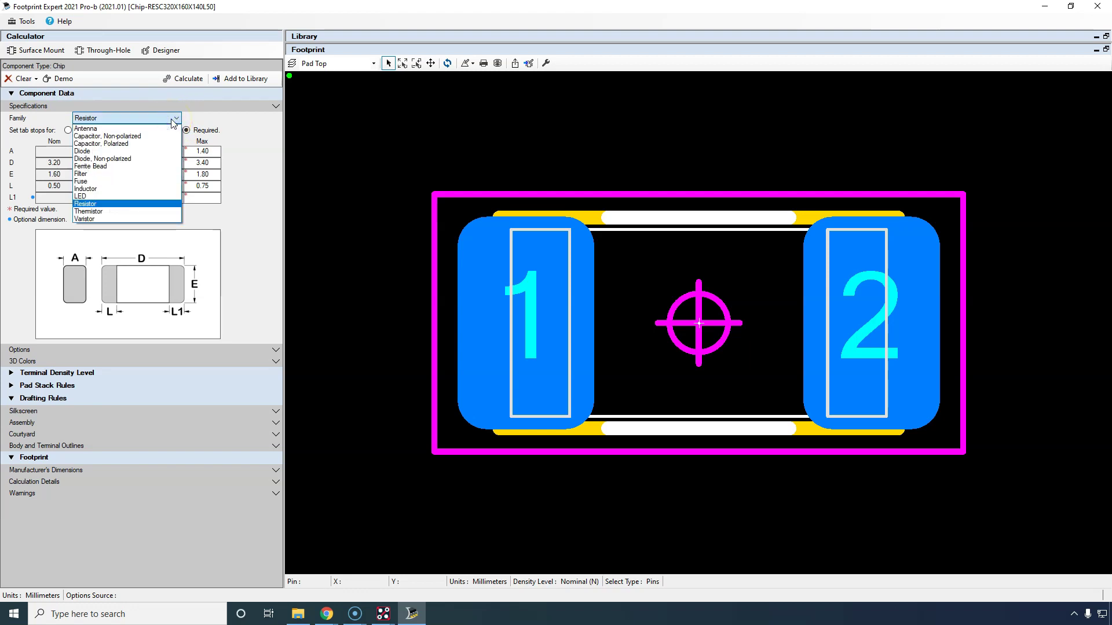
left_click(88, 218)
left_click(123, 106)
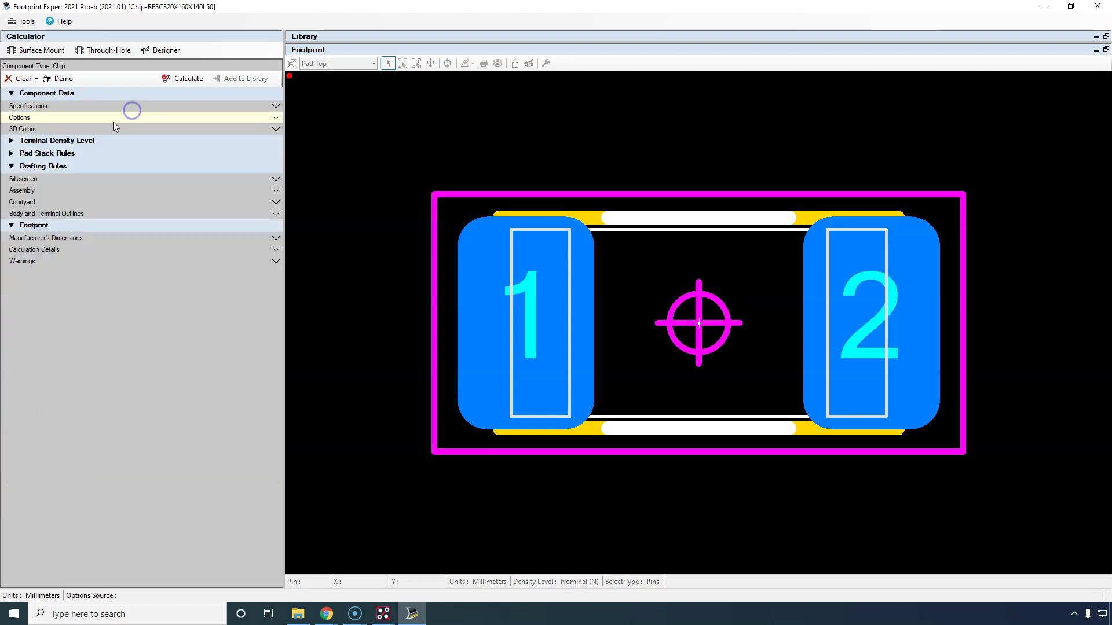
left_click(118, 107)
left_click(112, 118)
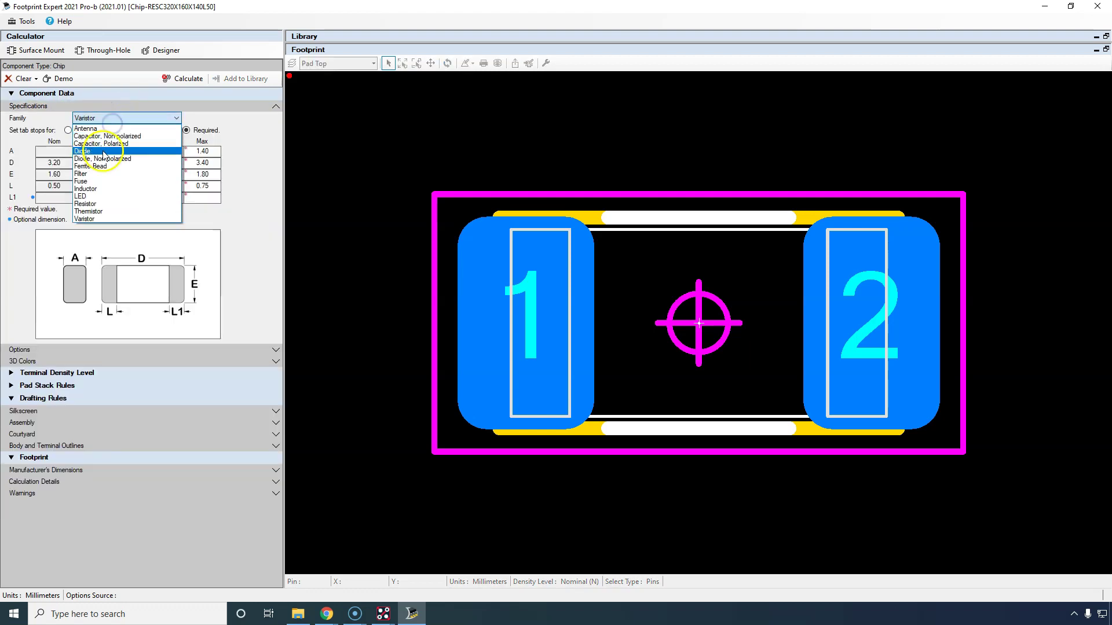
left_click(105, 156)
left_click(110, 119)
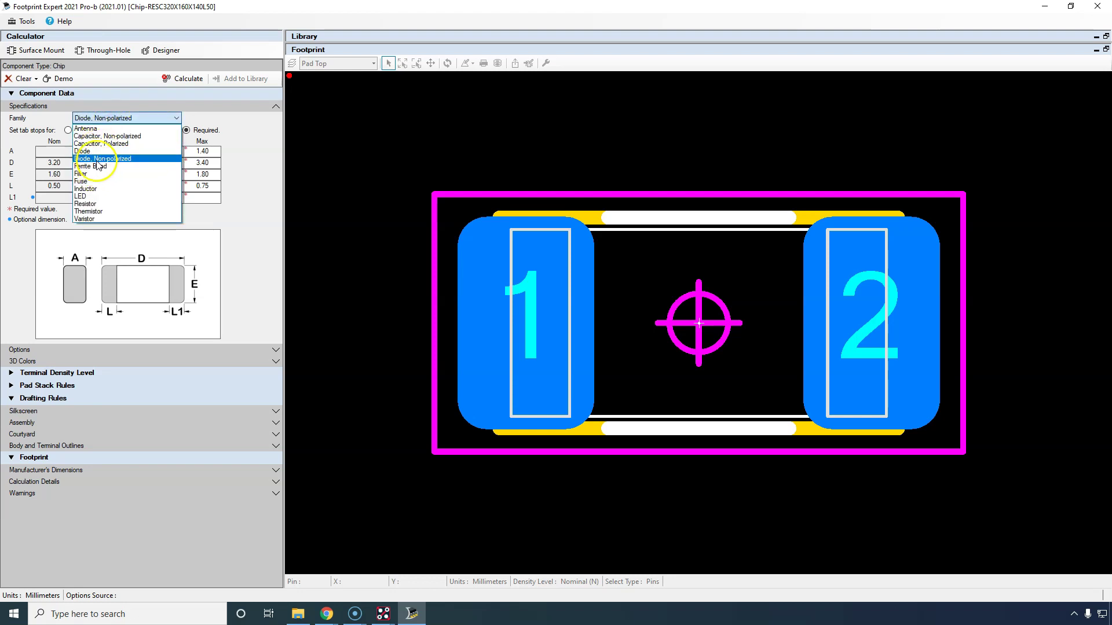
left_click(105, 136)
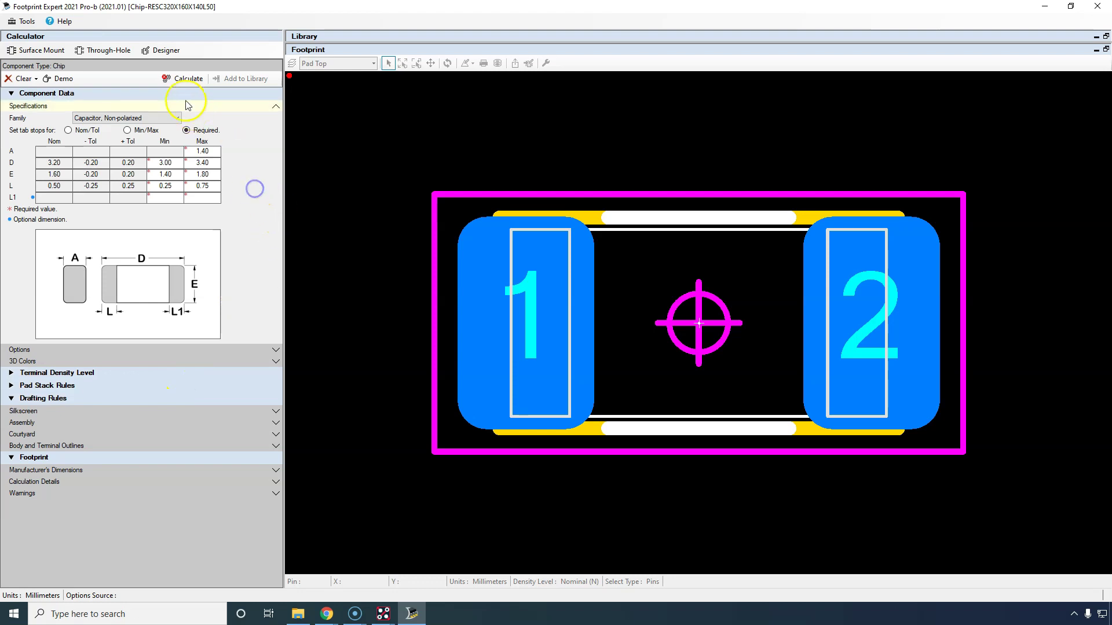
left_click(62, 79)
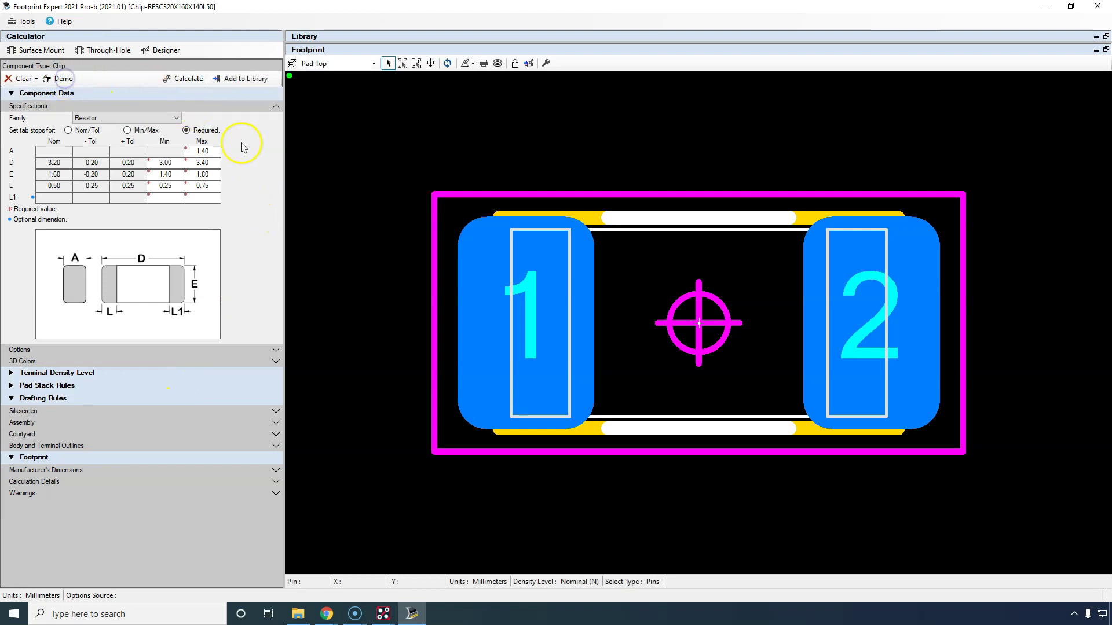
left_click(183, 76)
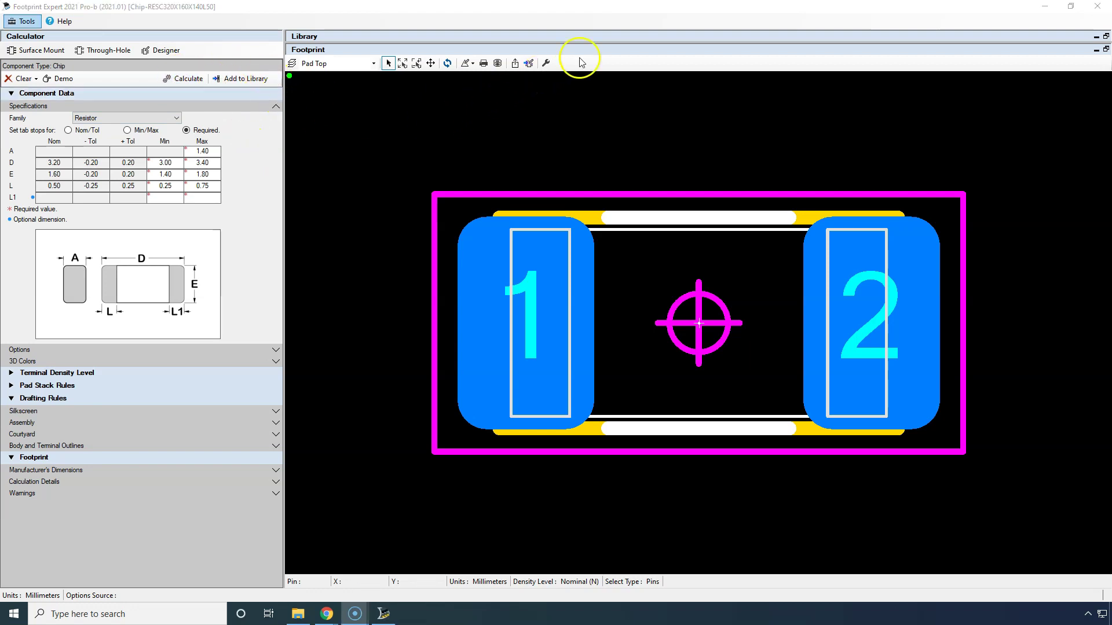
Step: Open the footprint creation settings for the OrCAD PCB translator and turn off the OrCAD PCB Designer Basics option
left_click(546, 62)
left_click_drag(557, 120, 515, 63)
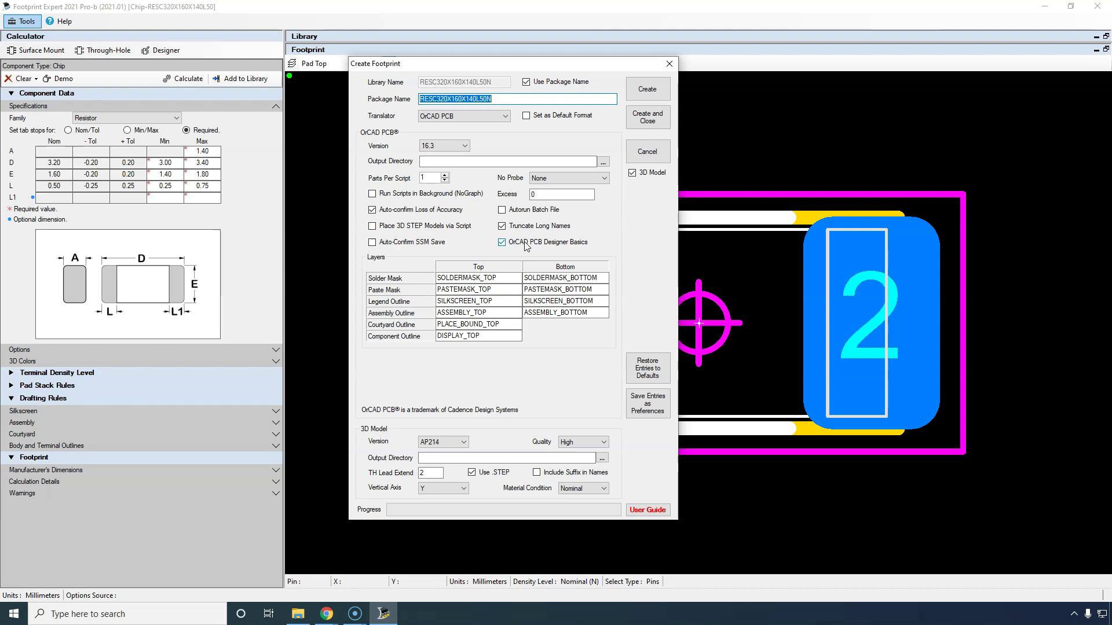
left_click(524, 243)
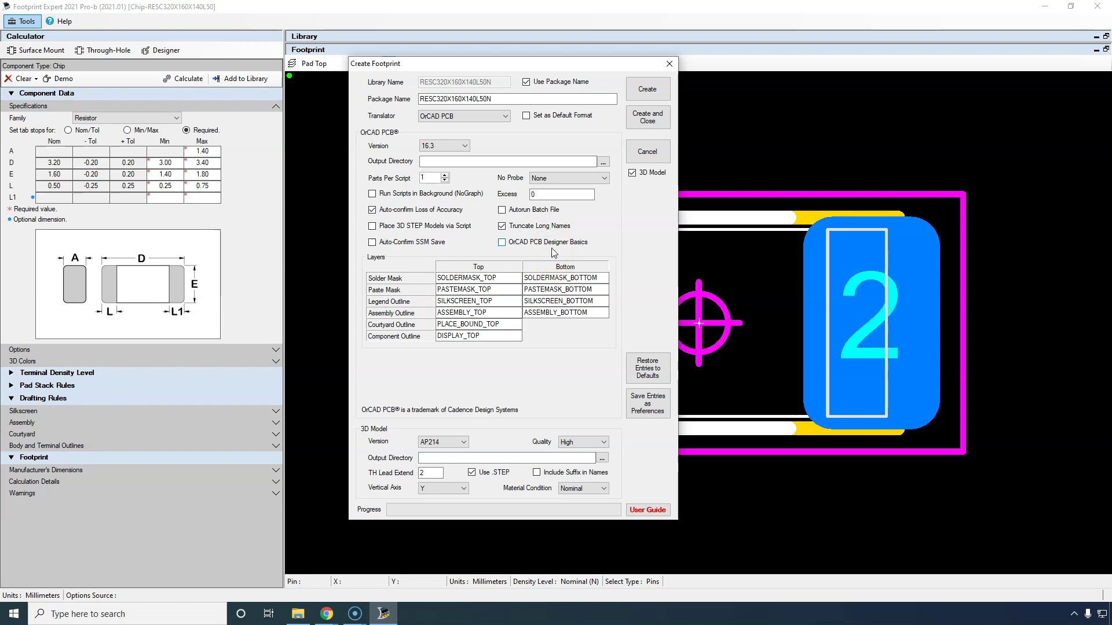
Step: Set the OrCAD PCB version to 17.4, keeping OrCAD PCB as the translator
left_click(544, 195)
left_click(496, 116)
left_click(495, 118)
left_click(446, 140)
left_click(440, 220)
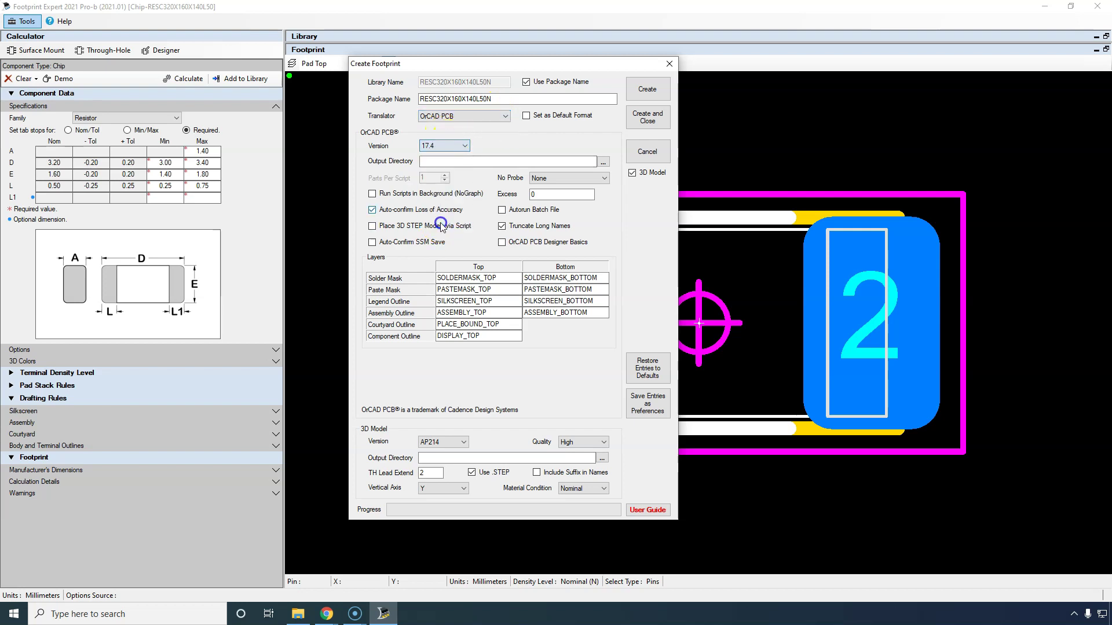
left_click(449, 146)
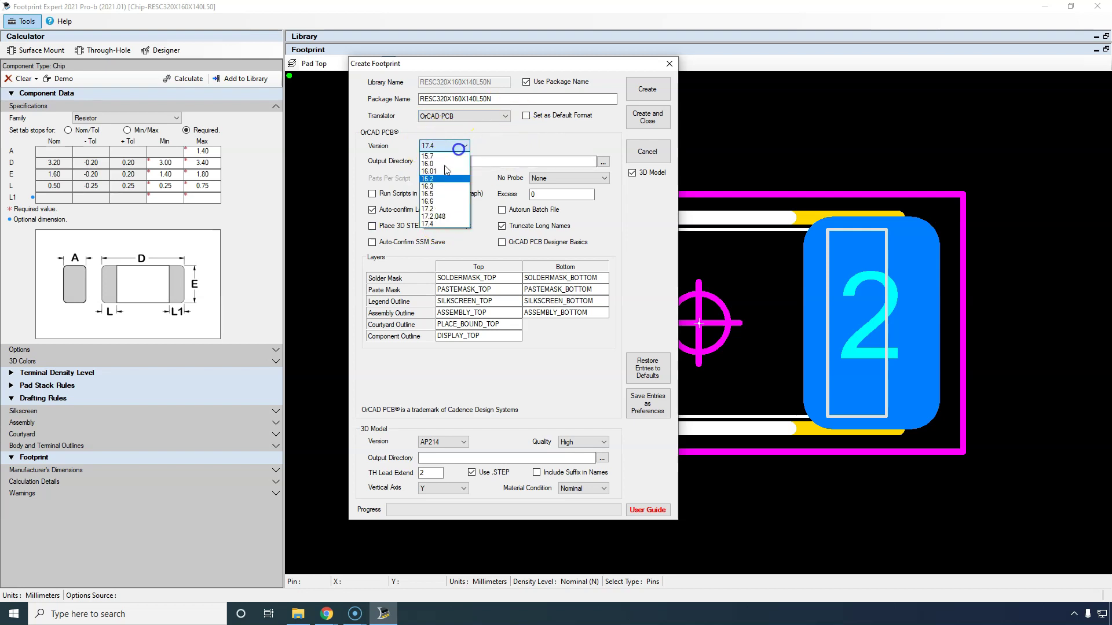
left_click(497, 152)
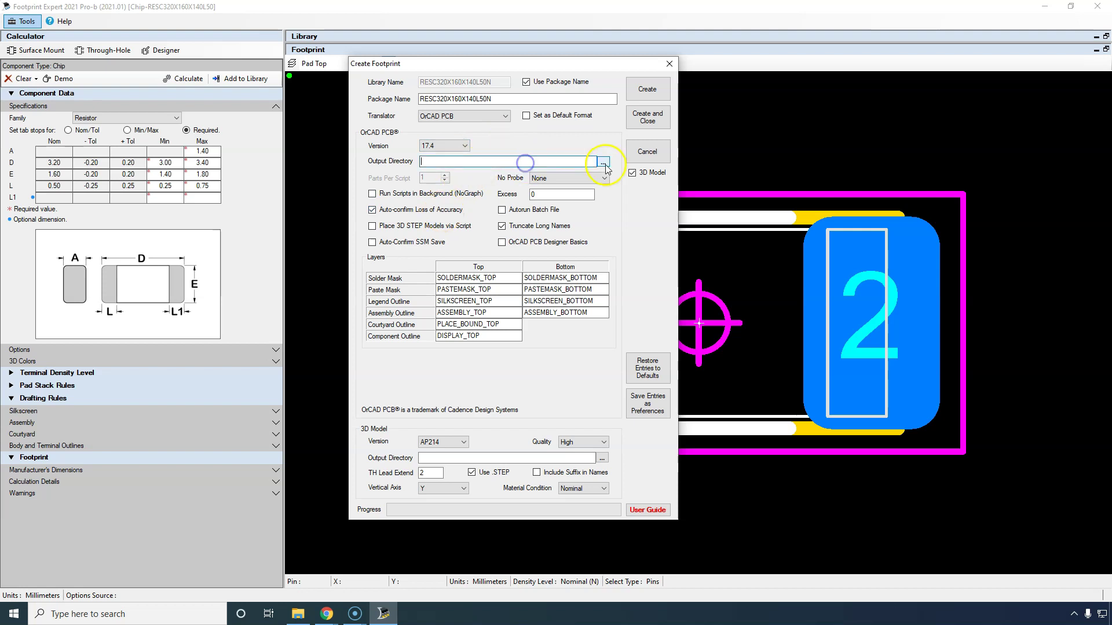
Step: Set the footprint's output directory to the Parts folder inside Documents\Cadence
left_click(603, 163)
left_click(477, 287)
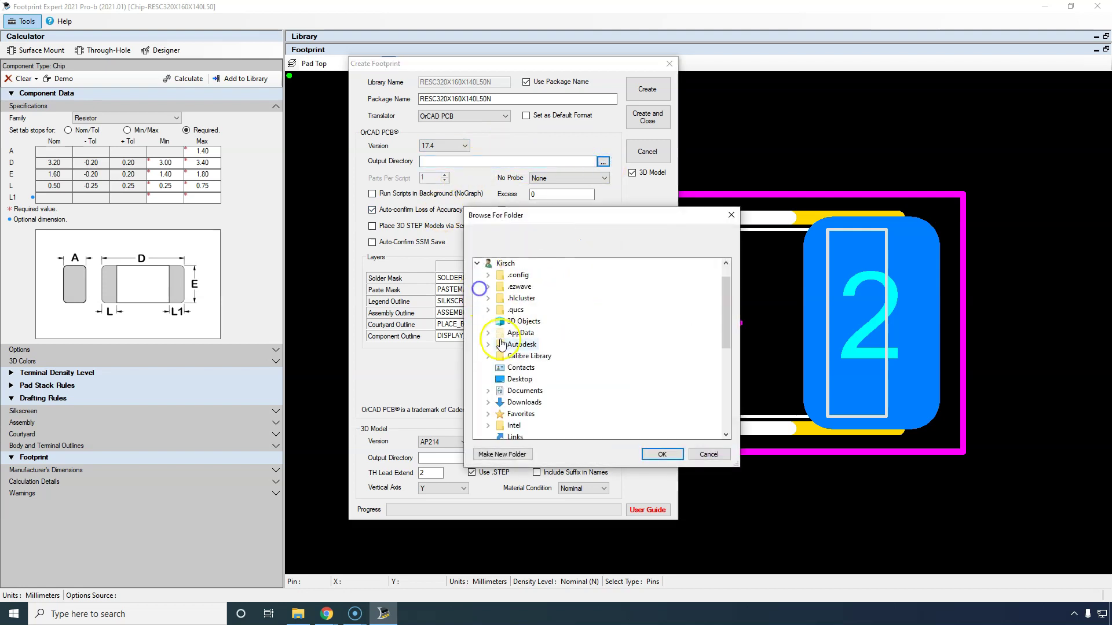
left_click(488, 391)
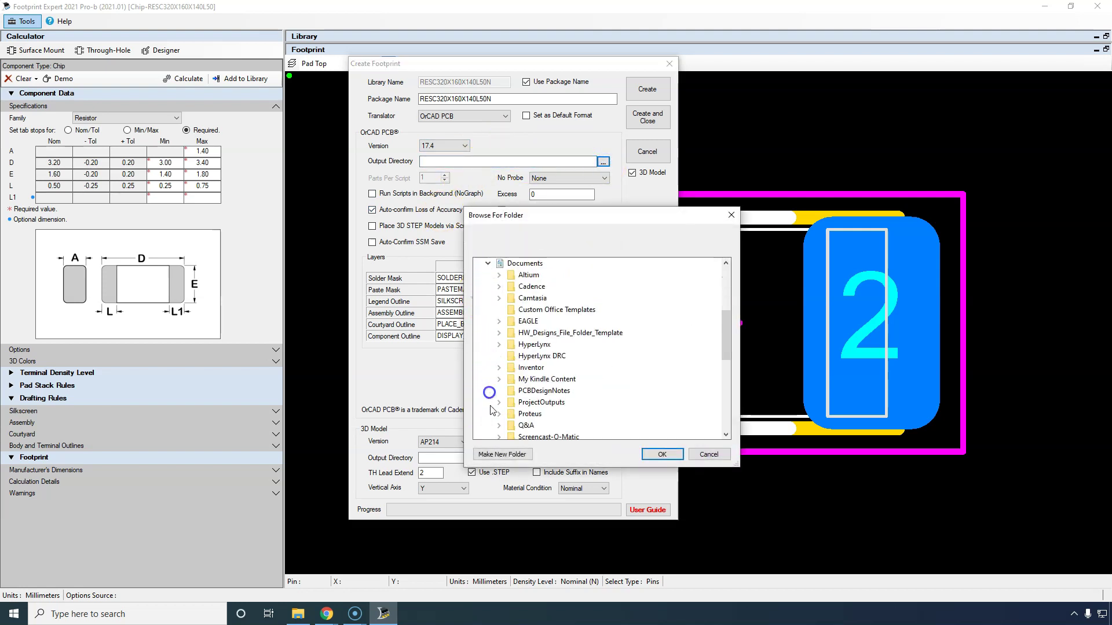
left_click(498, 287)
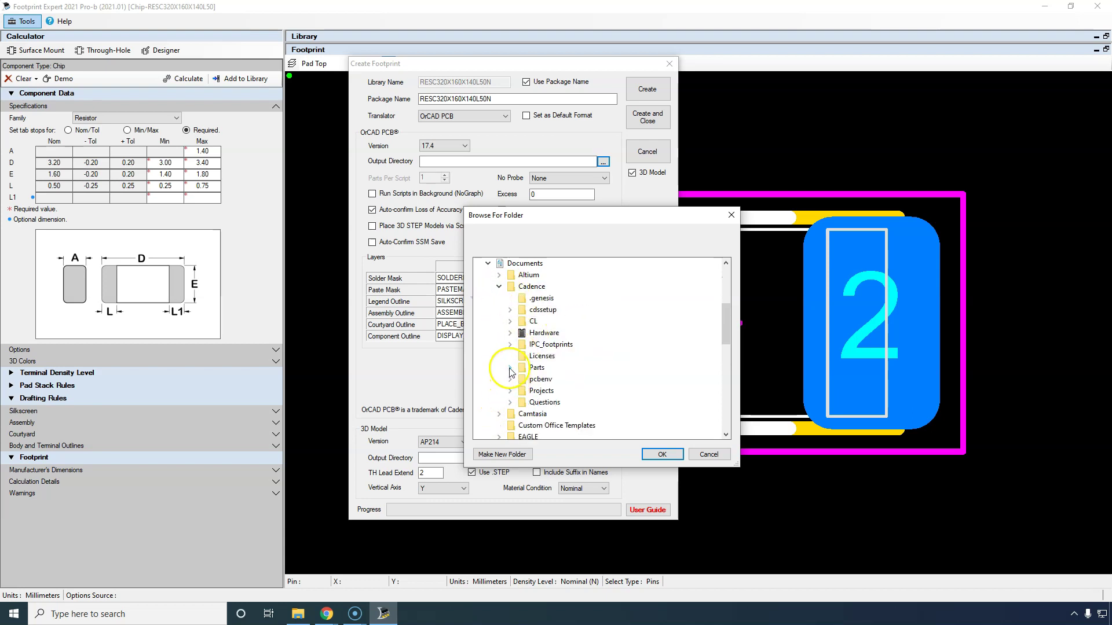
left_click(509, 367)
left_click(536, 368)
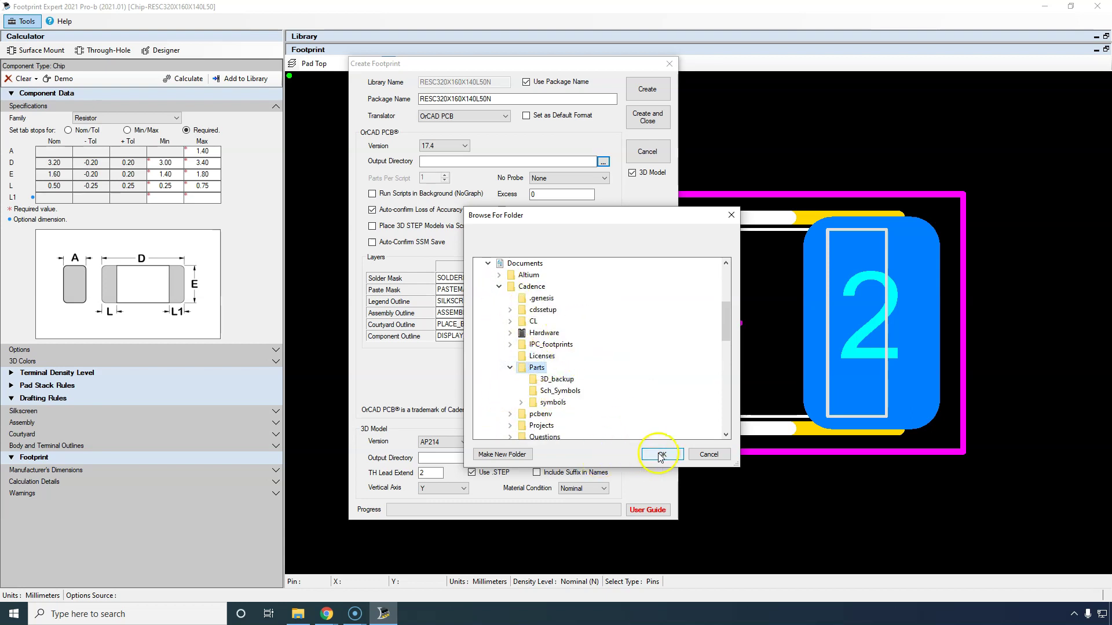
left_click(662, 454)
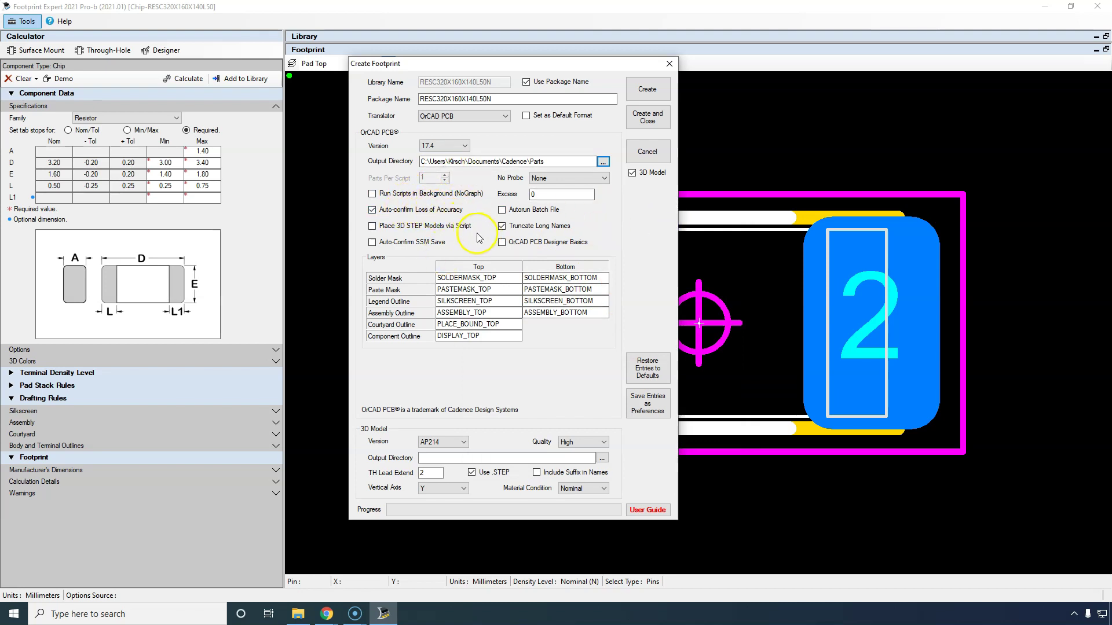
Step: Enable placing 3D STEP models via script and set the 3D model's vertical axis to Z
left_click(444, 227)
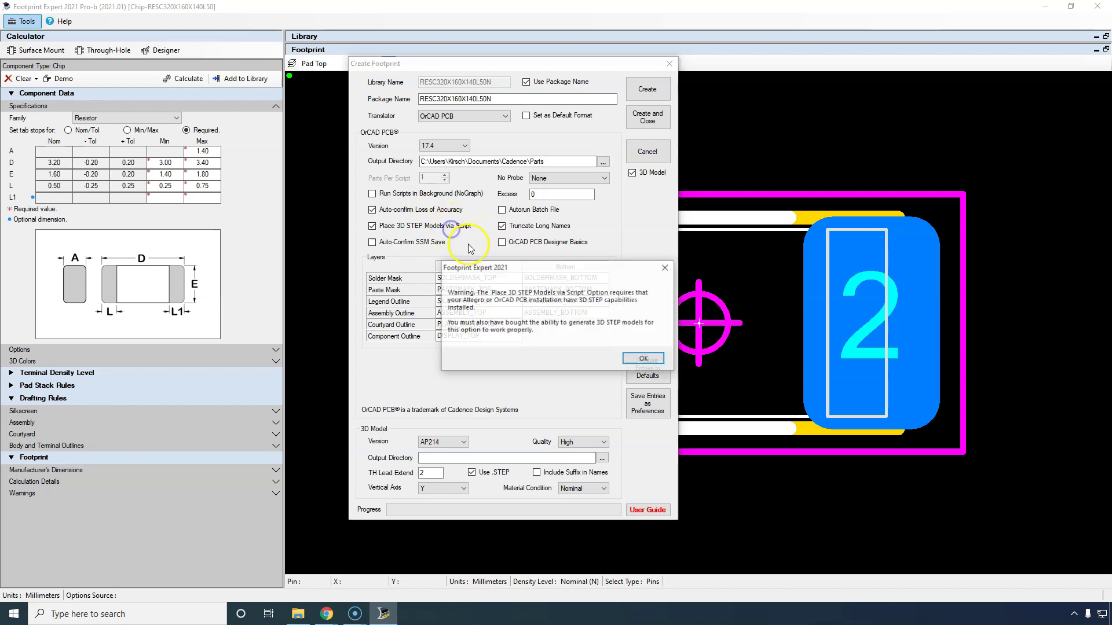
left_click(643, 359)
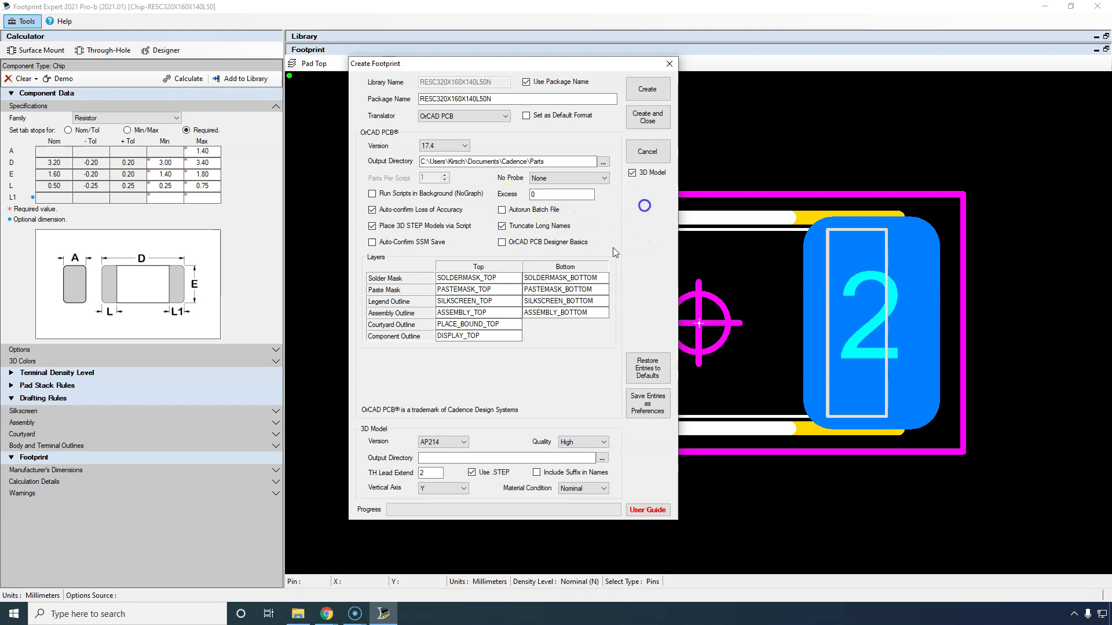
left_click(440, 489)
left_click(440, 508)
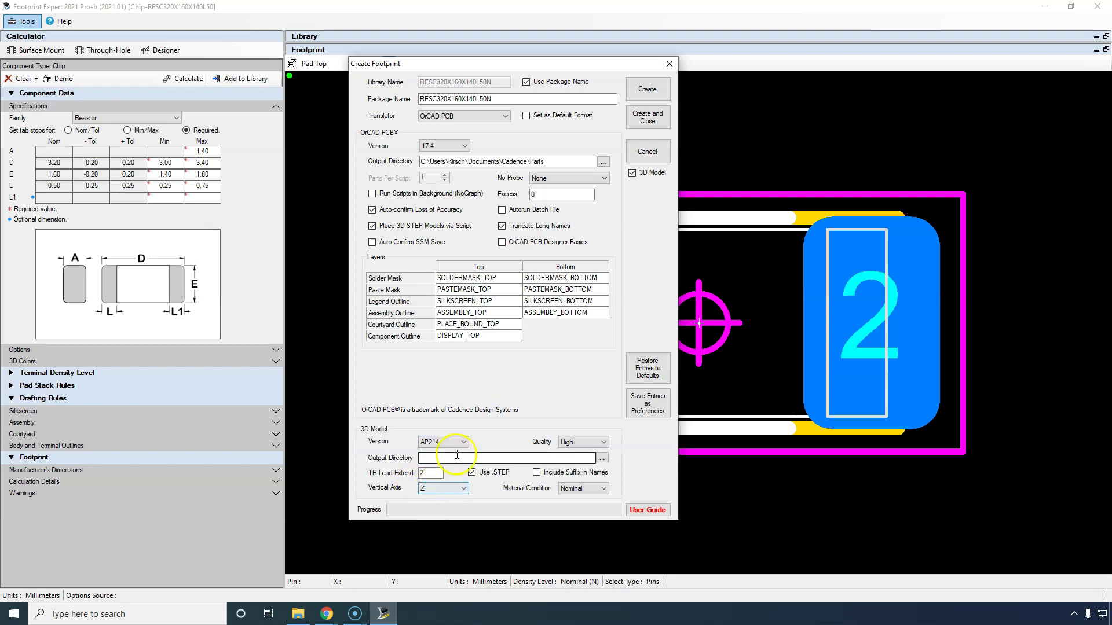
Step: Set the 3D model's output directory to the same Documents\Cadence\Parts folder
left_click(602, 459)
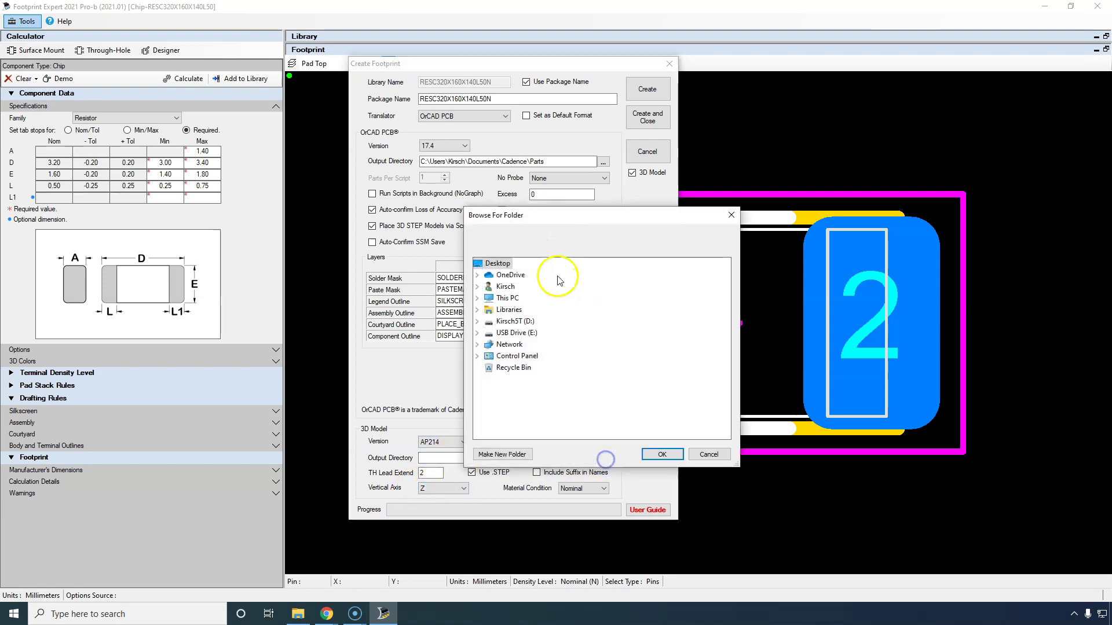
left_click(478, 288)
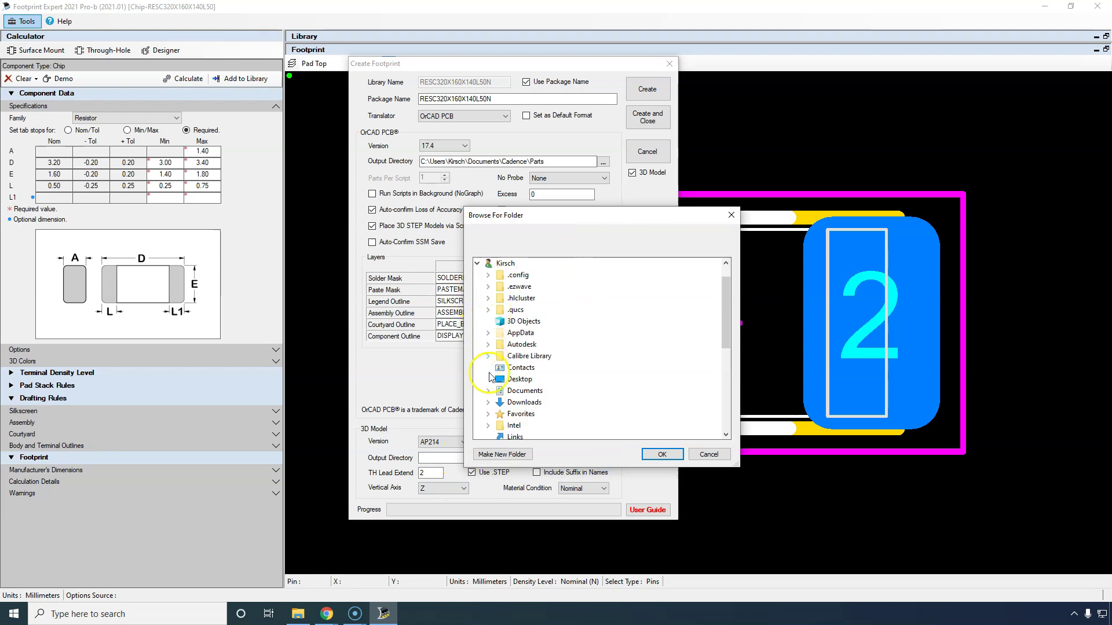
left_click(488, 391)
left_click(499, 288)
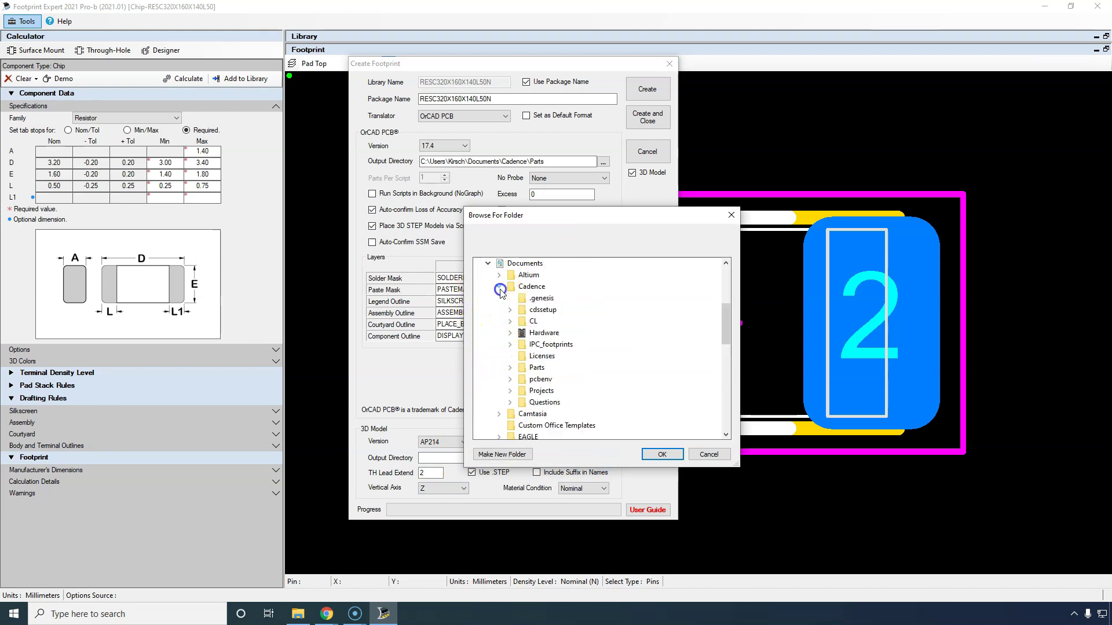
double_click(522, 368)
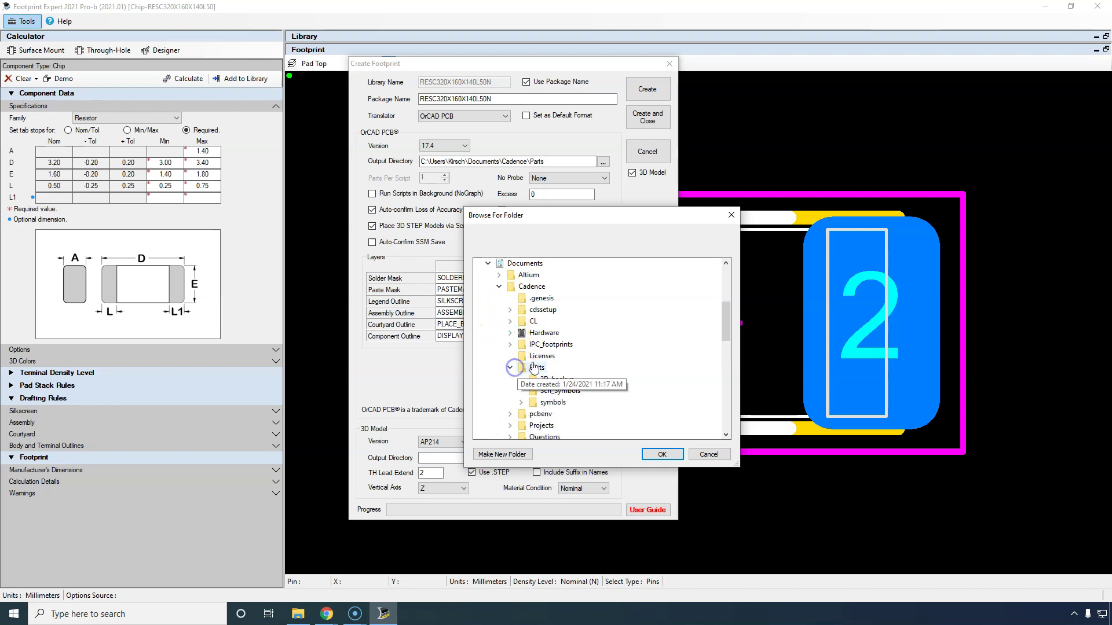
left_click(649, 455)
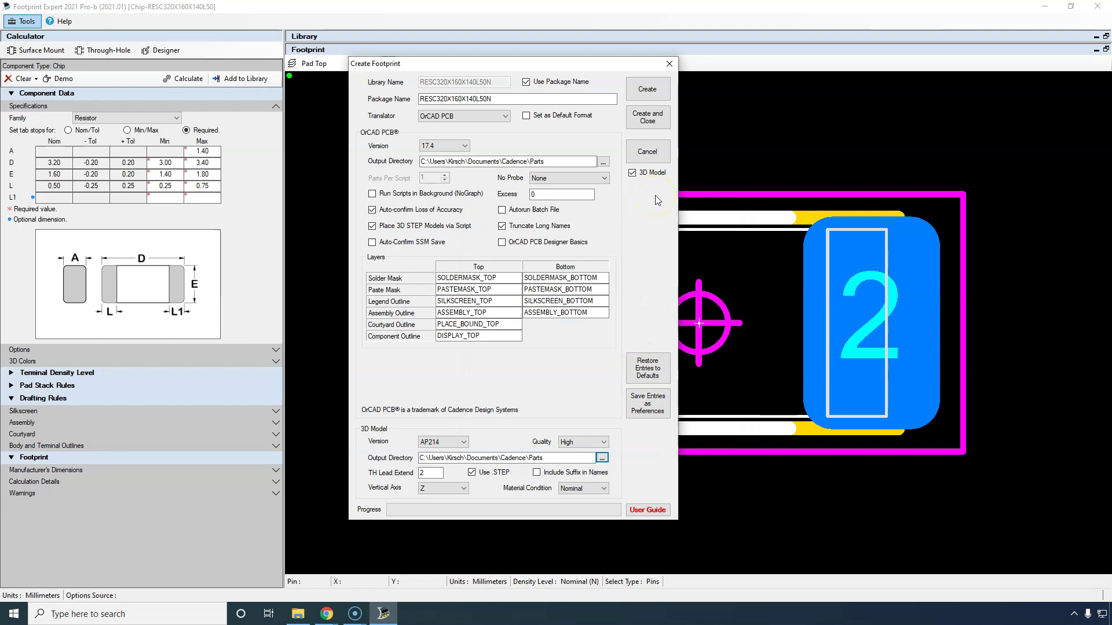
Step: Make OrCAD PCB the default format and save the entries as preferences
left_click(525, 116)
left_click(634, 226)
left_click(647, 404)
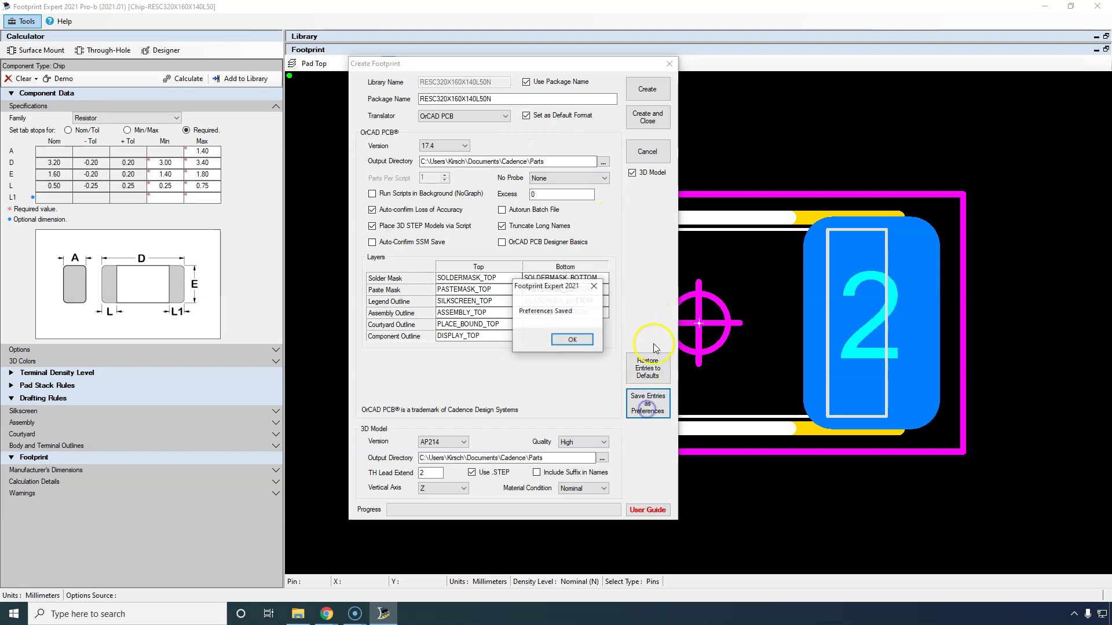
left_click(579, 343)
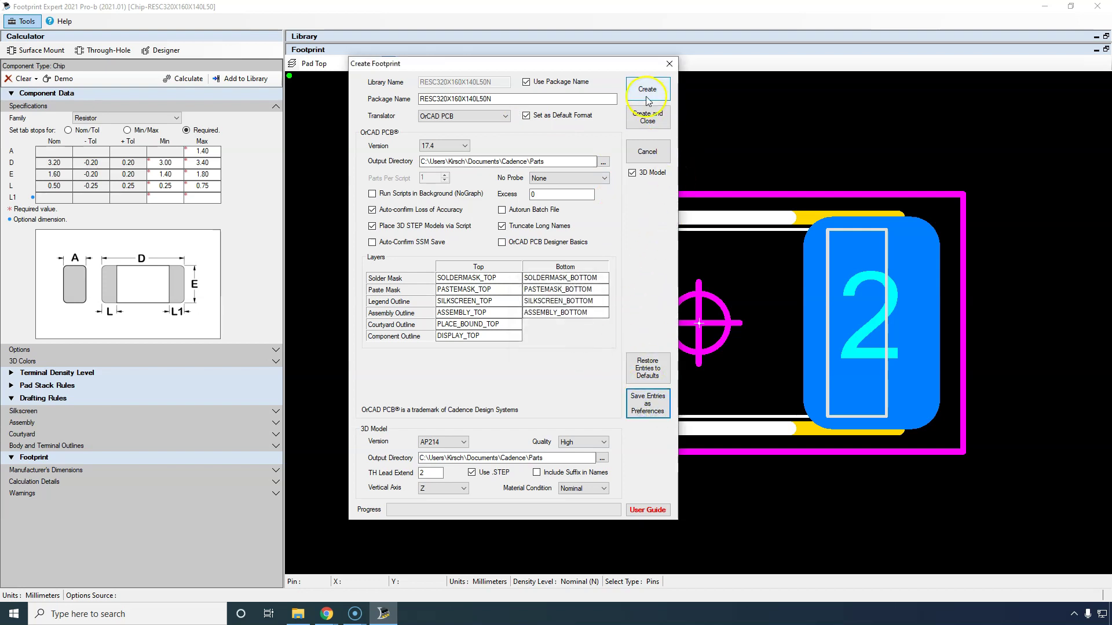
Step: Create the footprint with its settings dialog closed, and switch to File Explorer to open the Cadence\Parts folder
left_click(634, 116)
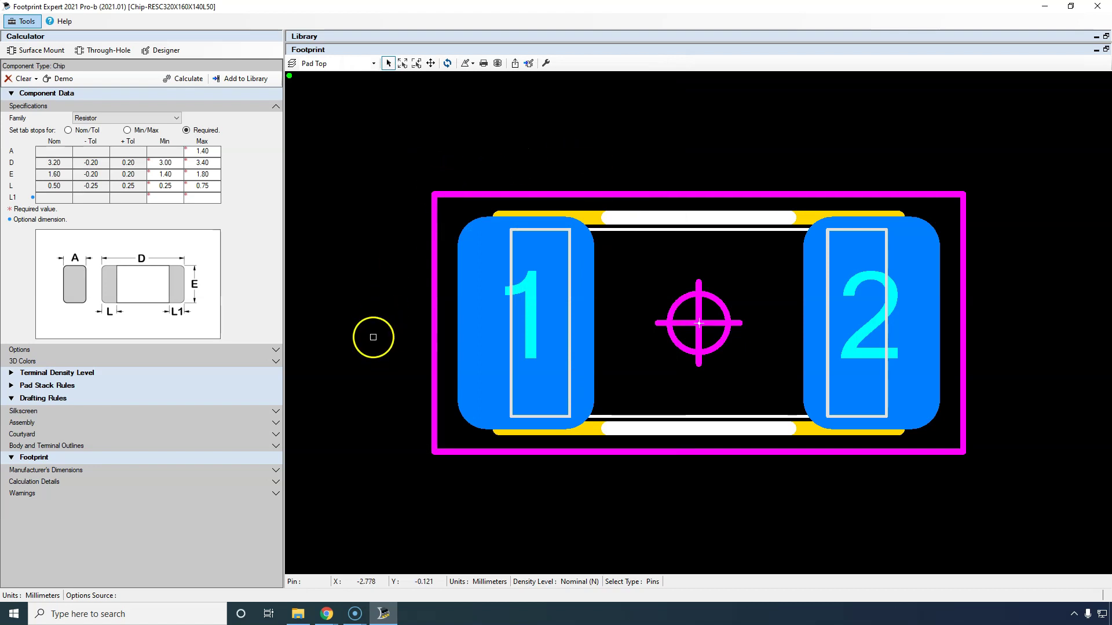
left_click(298, 613)
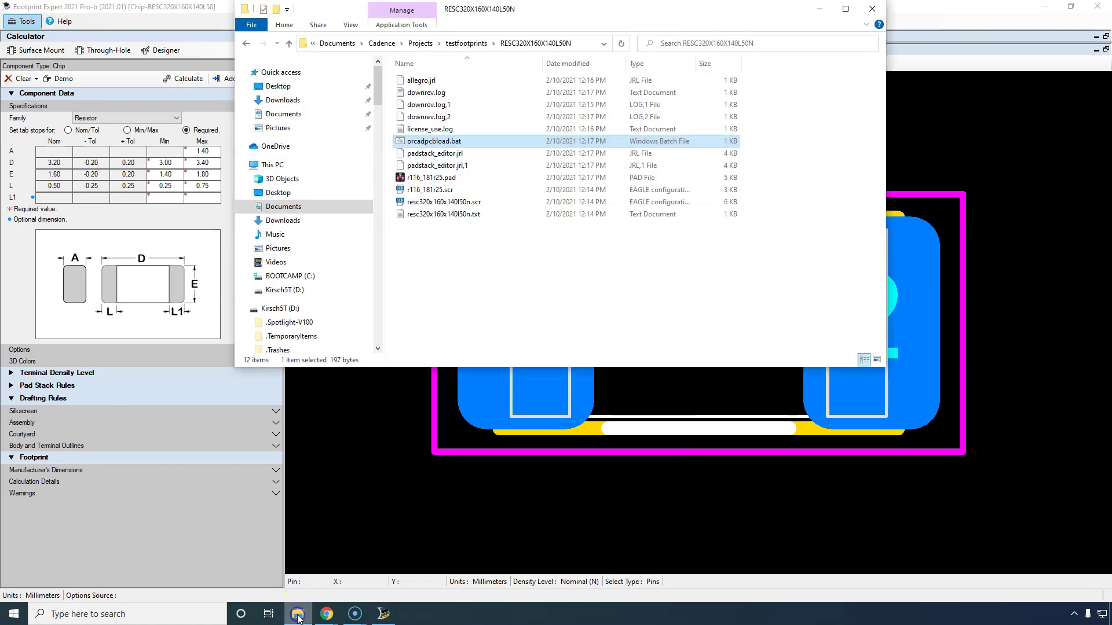
left_click(457, 44)
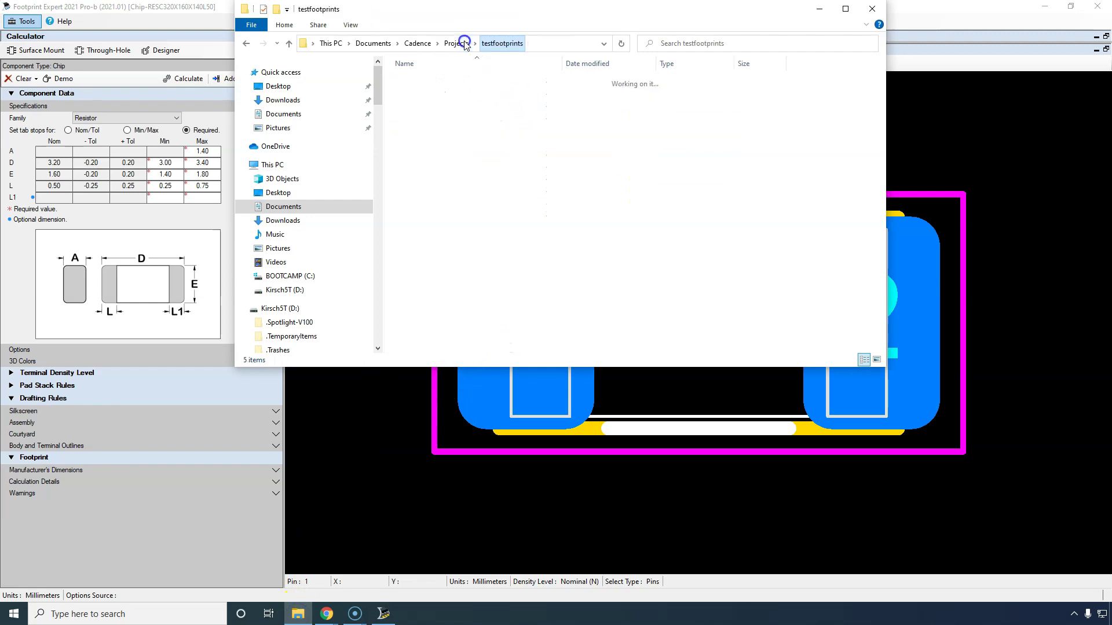
left_click(475, 43)
left_click(445, 44)
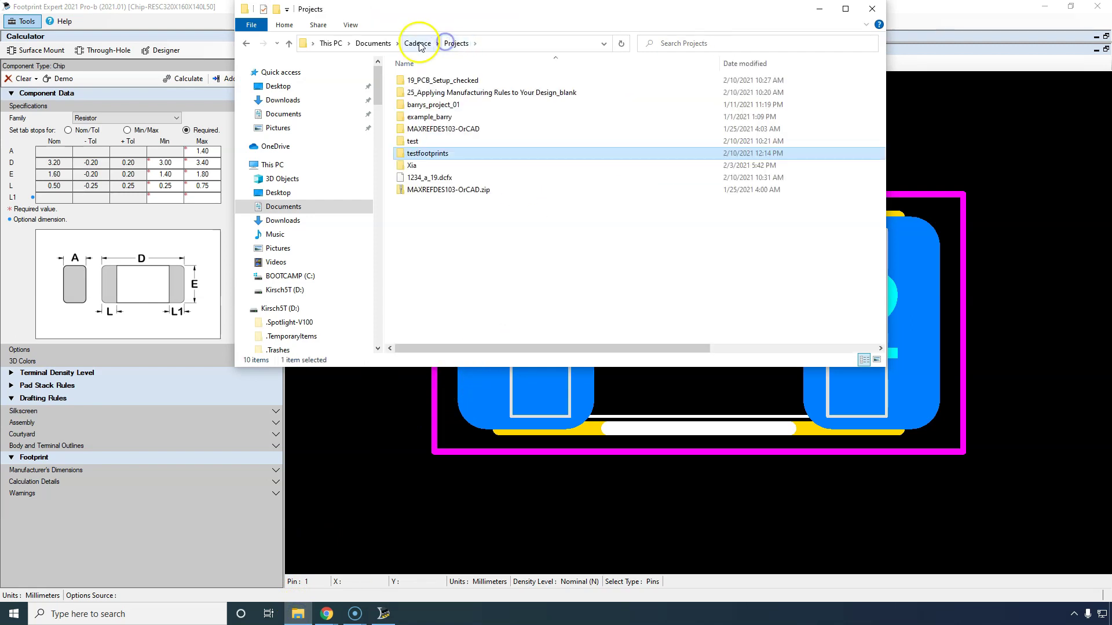
left_click(419, 45)
double_click(440, 154)
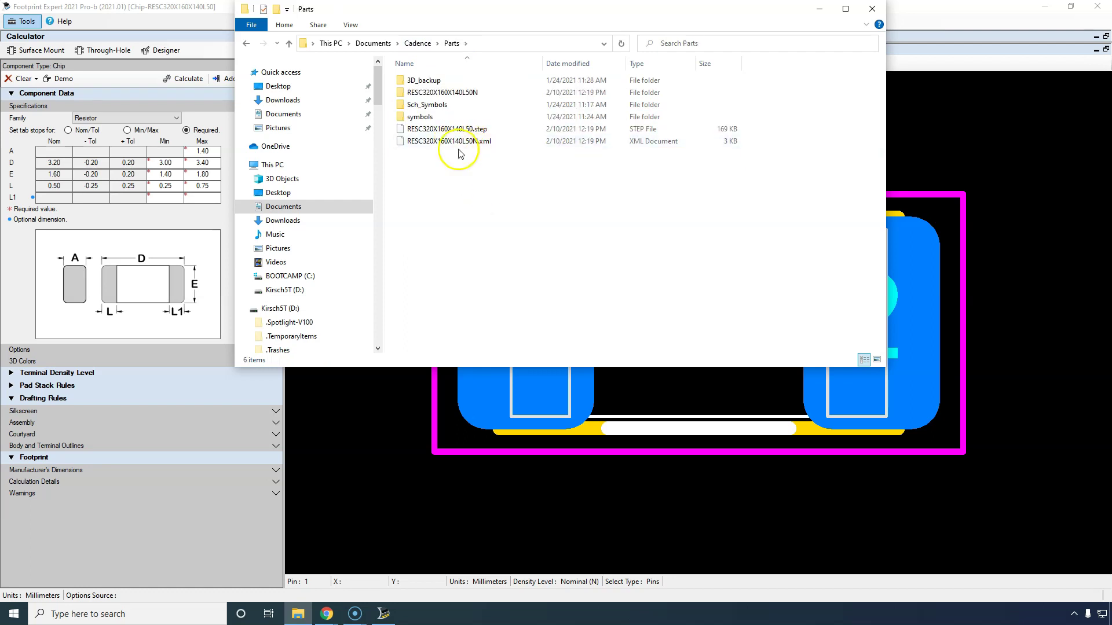
Step: Move the generated STEP and XML files into the RESC320X160X140L50N folder and open that folder
left_click_drag(544, 61, 612, 60)
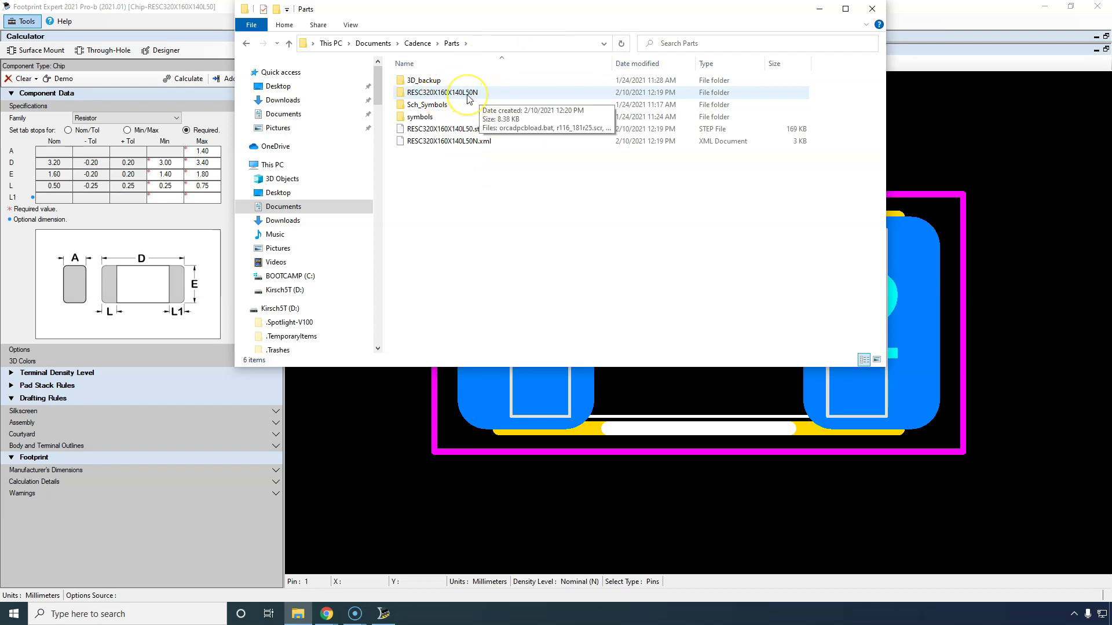
left_click_drag(449, 179, 416, 95)
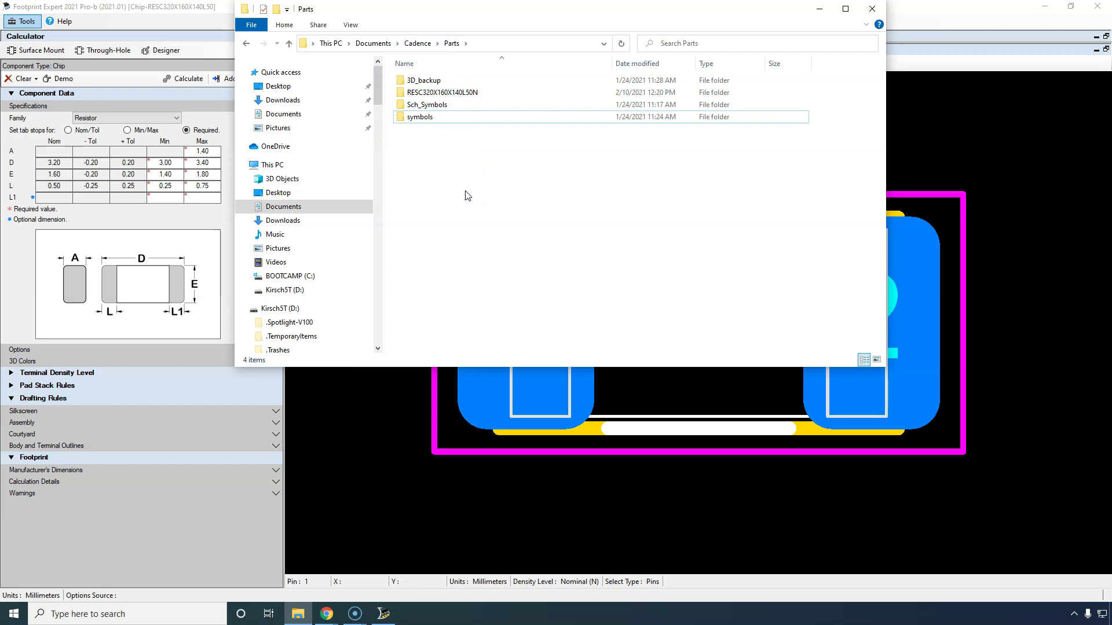
left_click(467, 105)
double_click(469, 92)
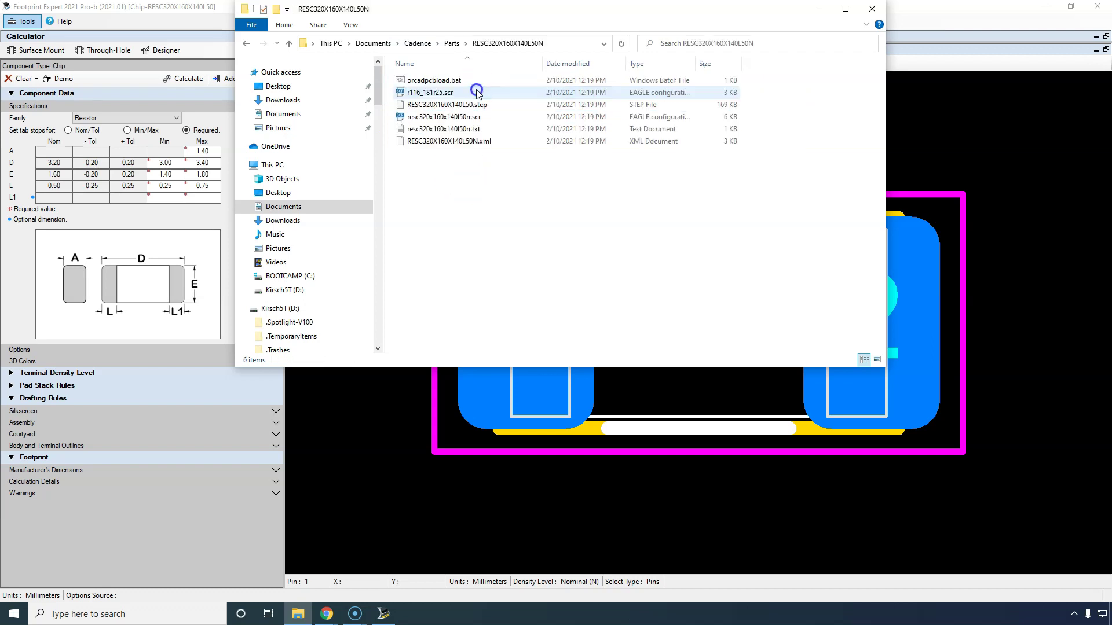
Step: Examine the generated files in the RESC320X160X140L50N folder, especially the batch file and the padstack and footprint scripts
left_click(456, 81)
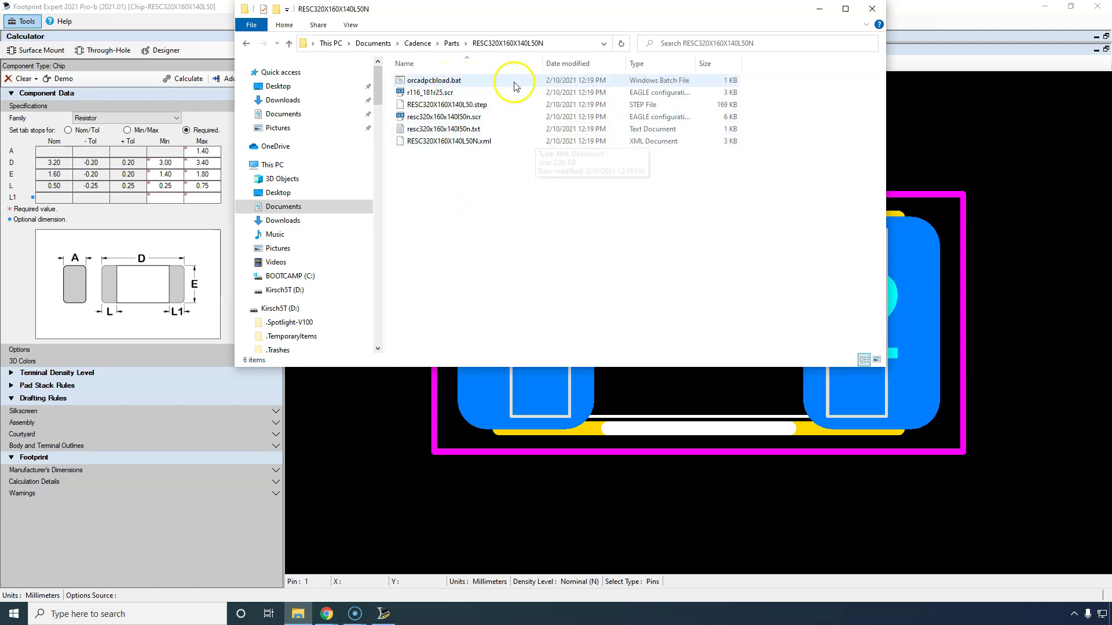
left_click(486, 92)
left_click(509, 117)
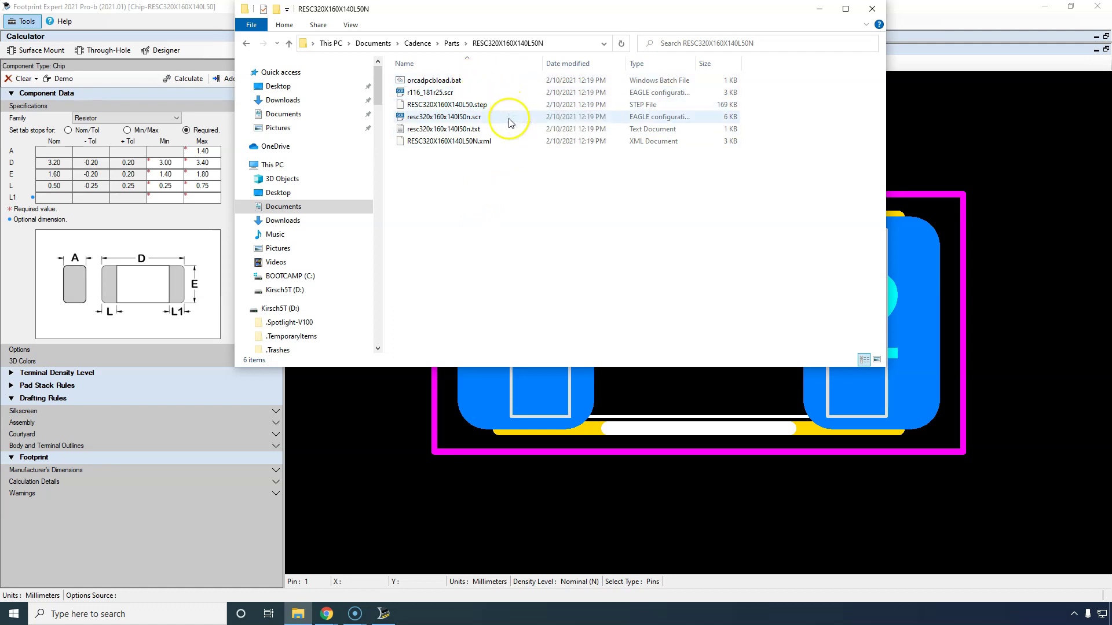
left_click(498, 109)
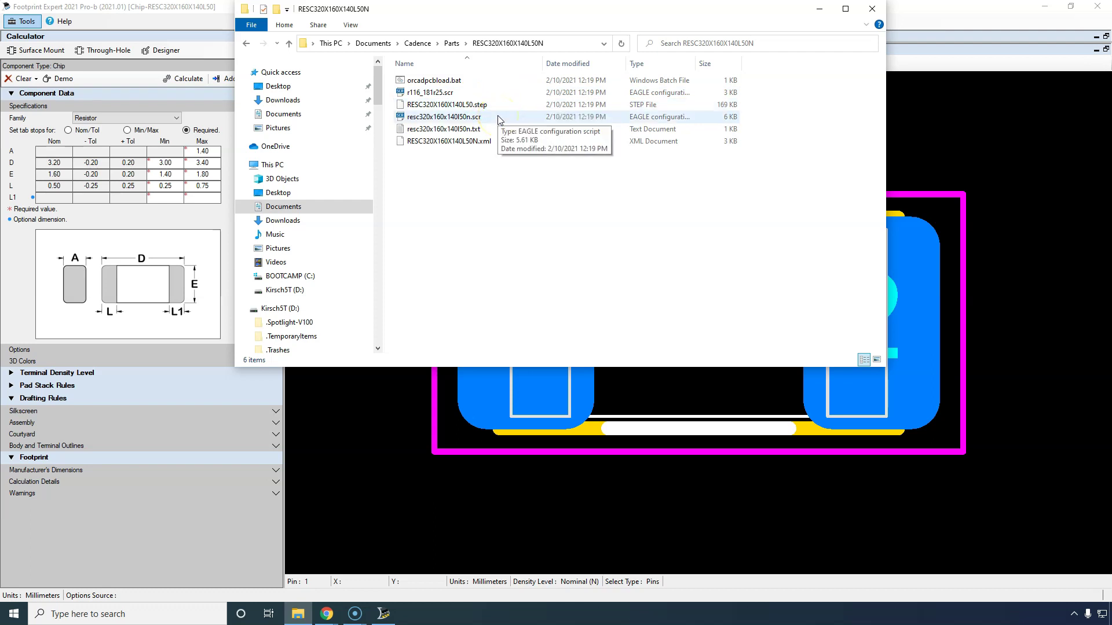
left_click(505, 119)
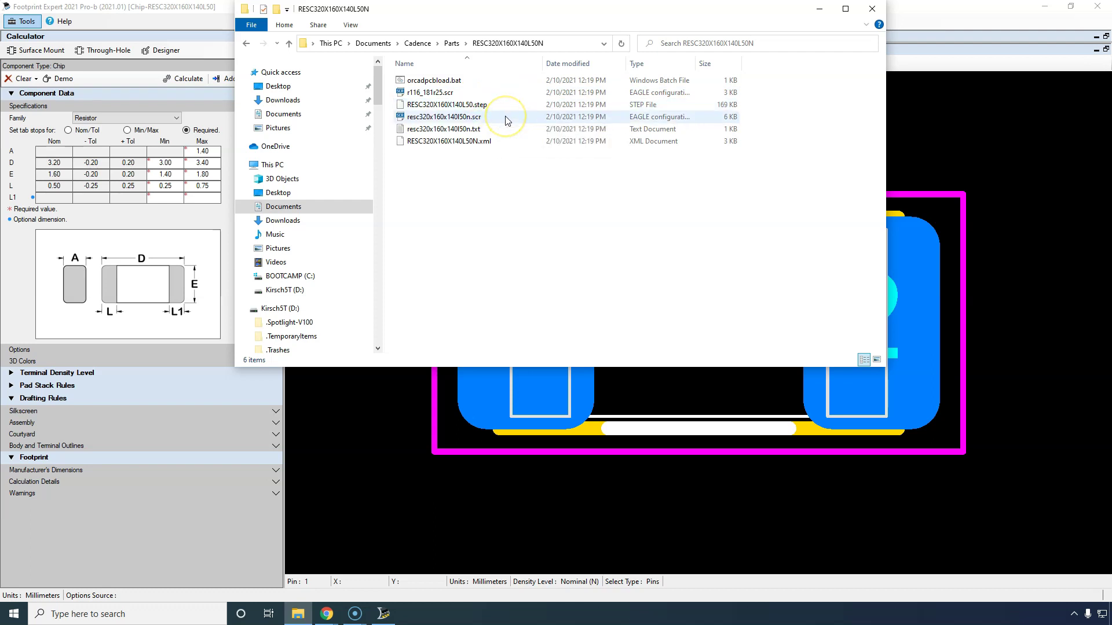
left_click(507, 110)
left_click(471, 93)
left_click(496, 116)
left_click(469, 93)
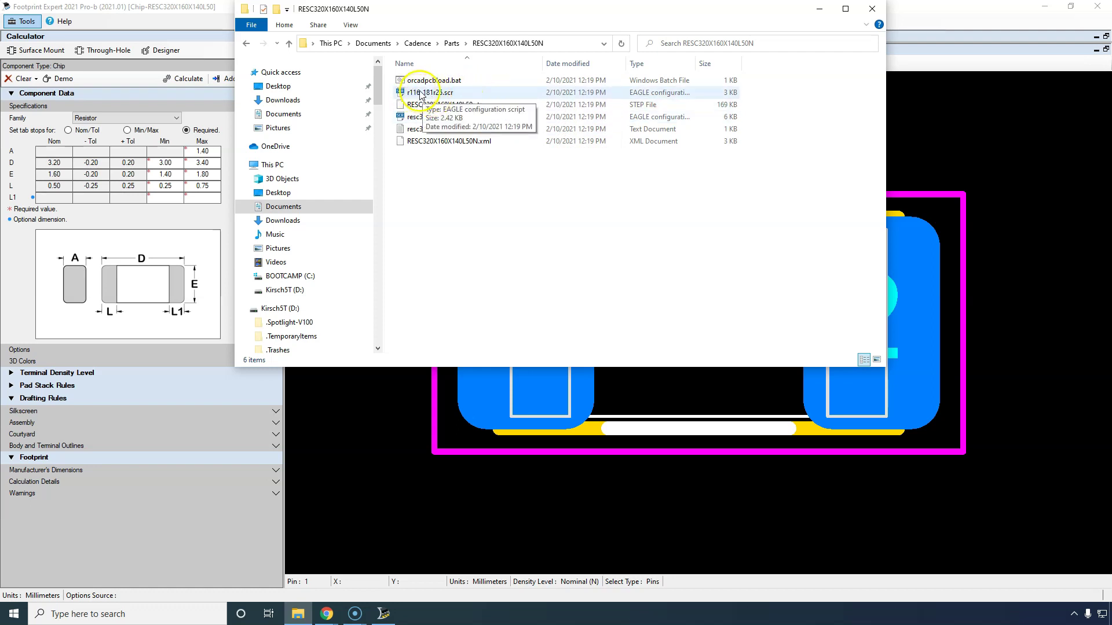
left_click(443, 117)
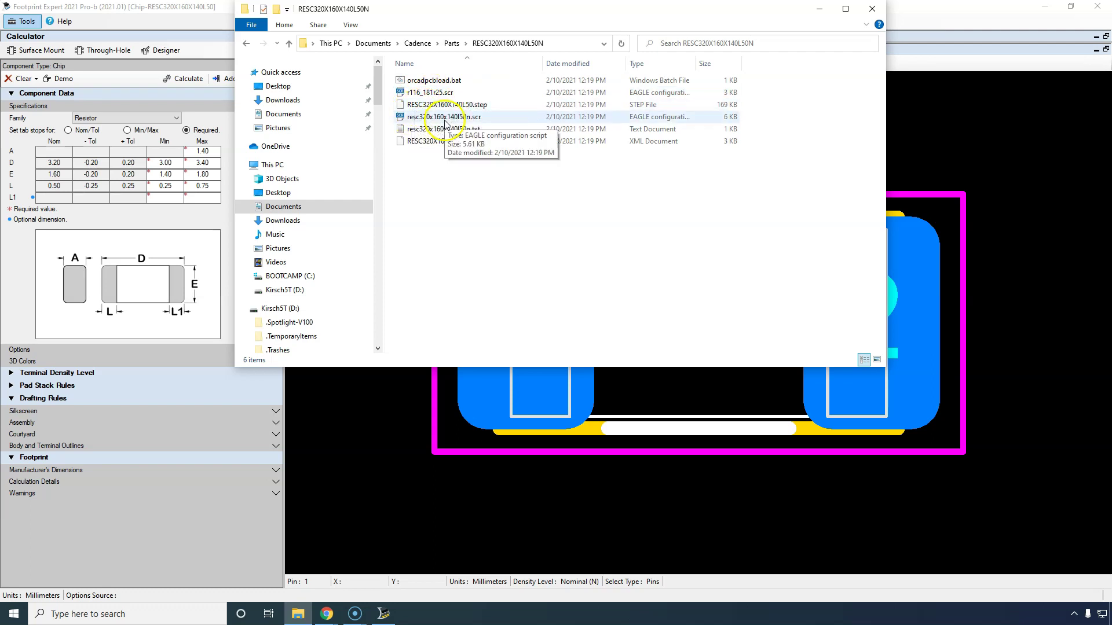
left_click(461, 210)
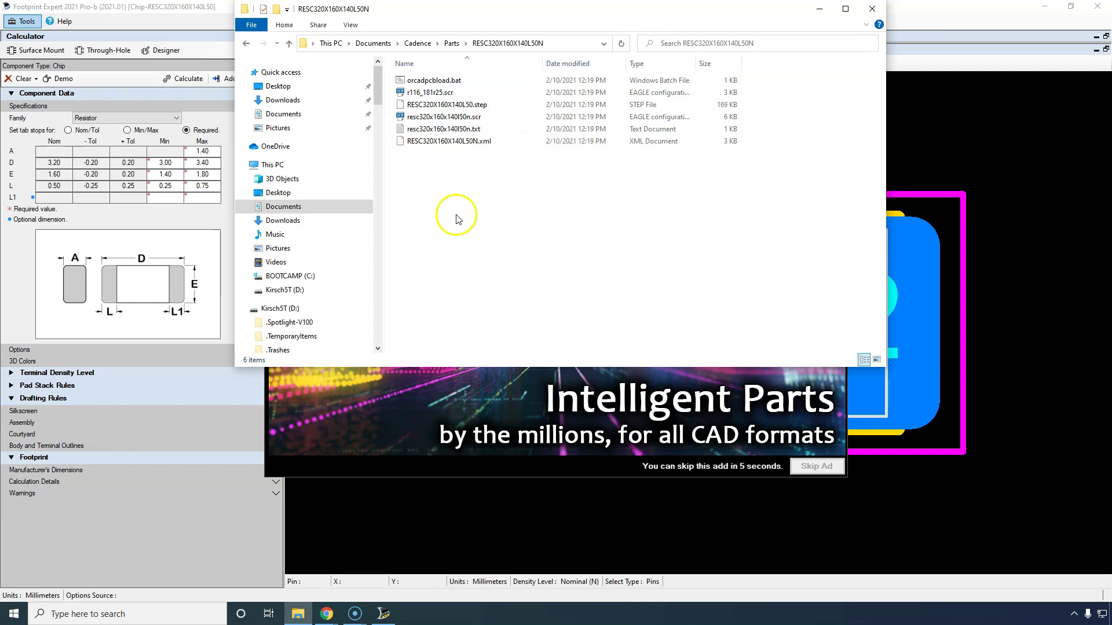
Step: Open orcadpcbload.bat for editing in Notepad
left_click(457, 81)
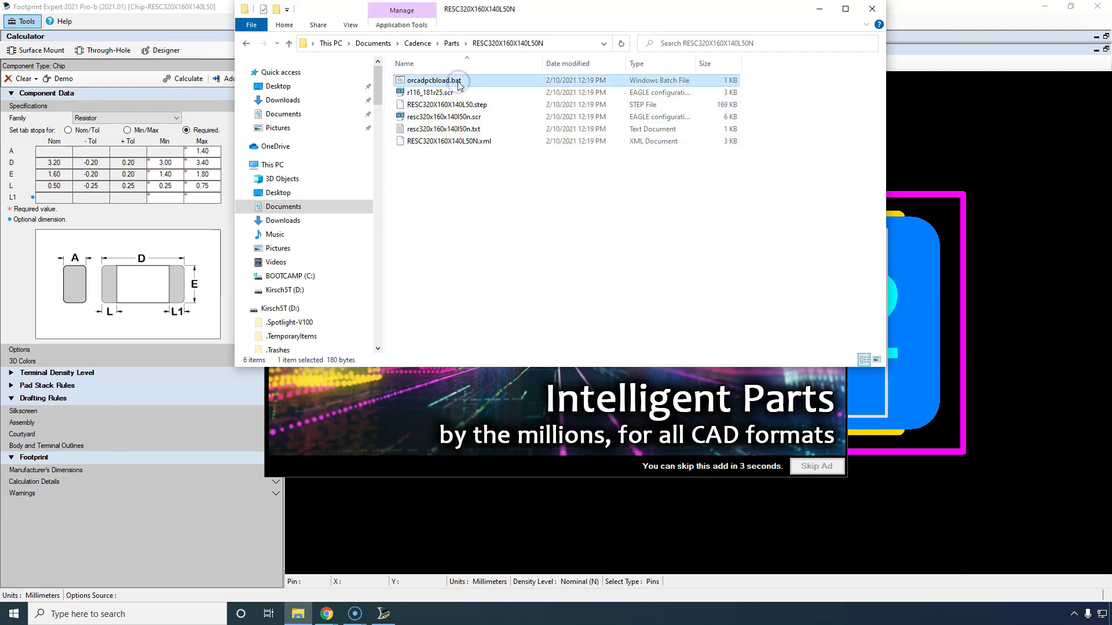
right_click(457, 82)
left_click(486, 94)
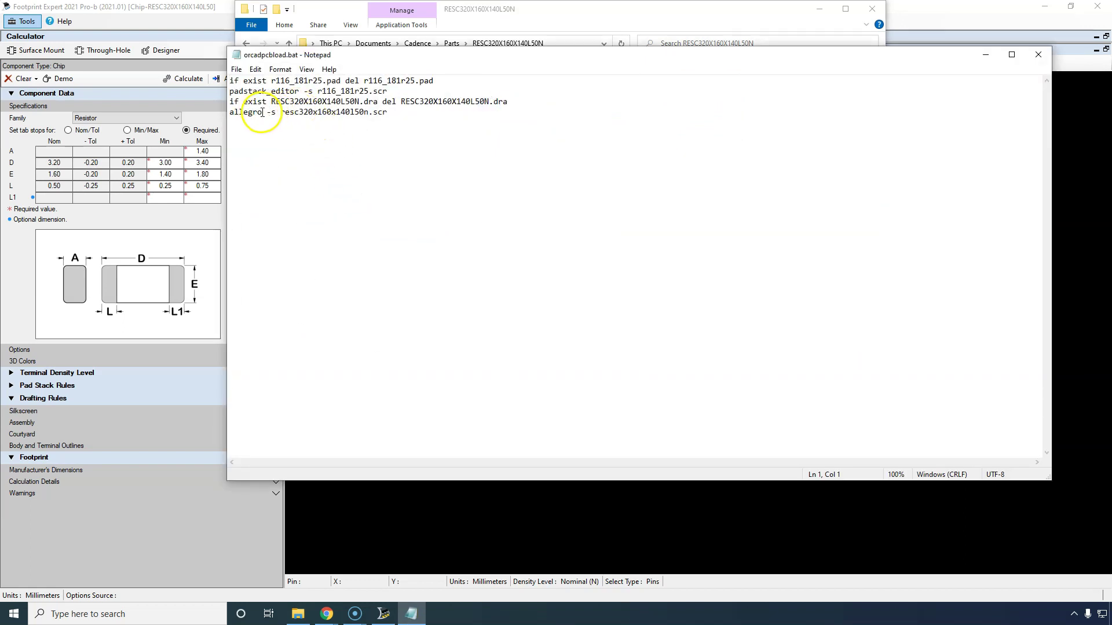
Step: Close the batch file in Notepad and open the Windows Environment Variables settings
left_click(1038, 54)
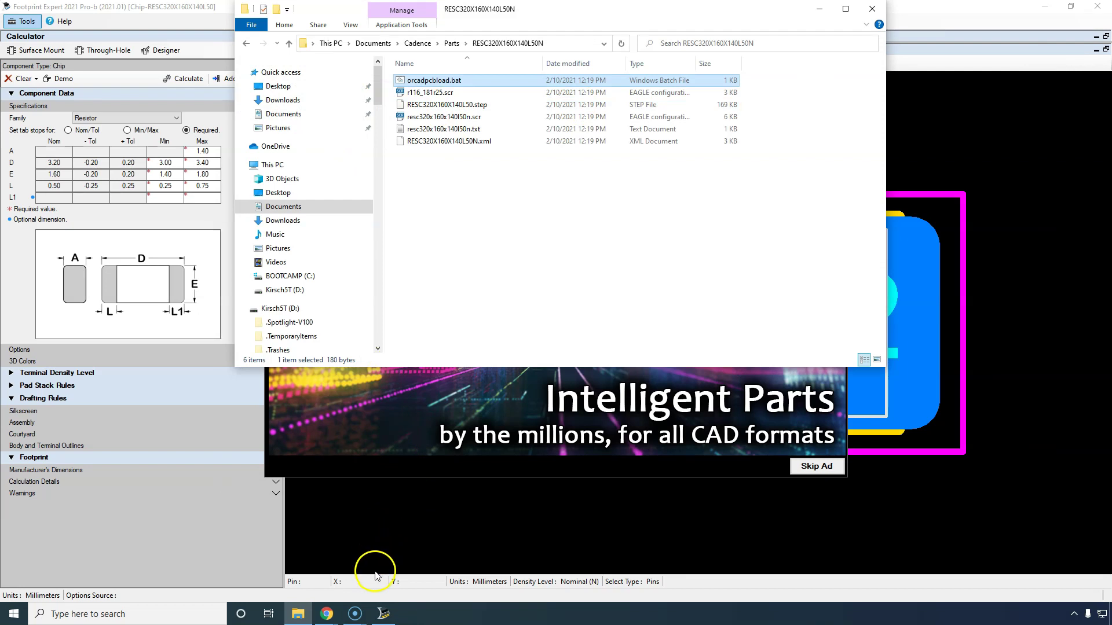
left_click(454, 247)
left_click(16, 615)
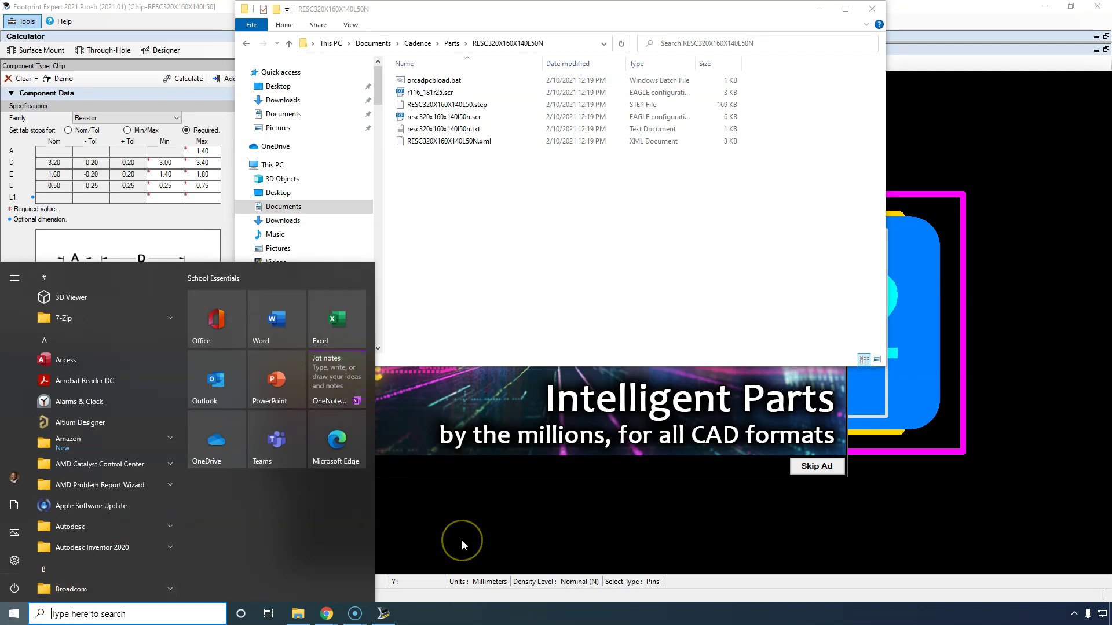
type("envi")
key("Return")
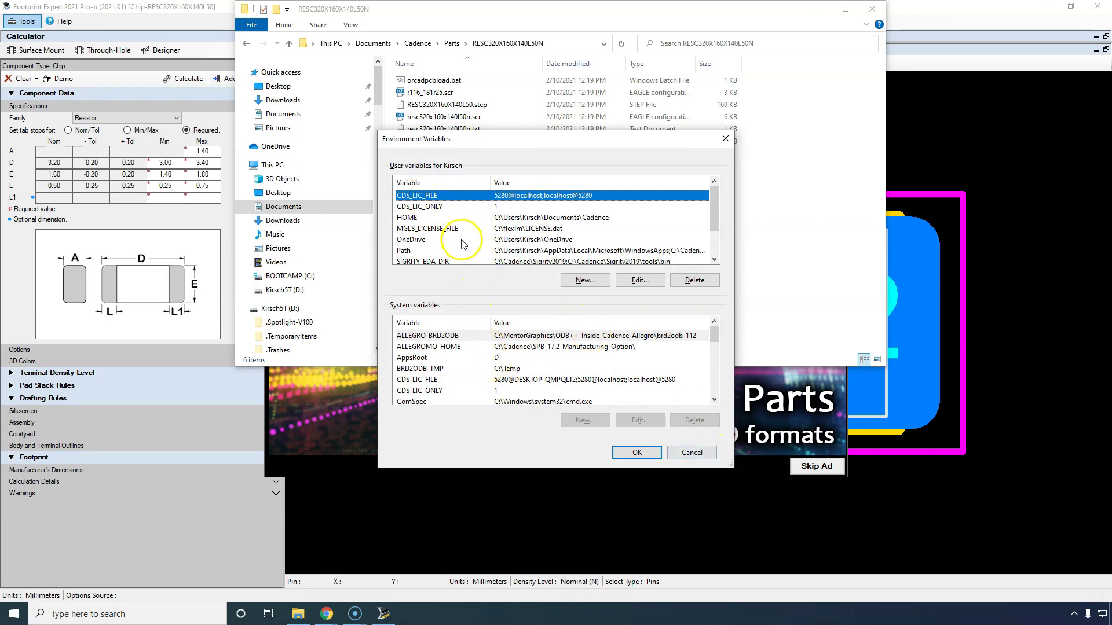
Step: Check the user Path variable for the C:\Cadence\SPB_17.4\tools\bin entry and close the environment variable dialogs
scroll(462, 244, "down", 1)
scroll(458, 231, "up", 1)
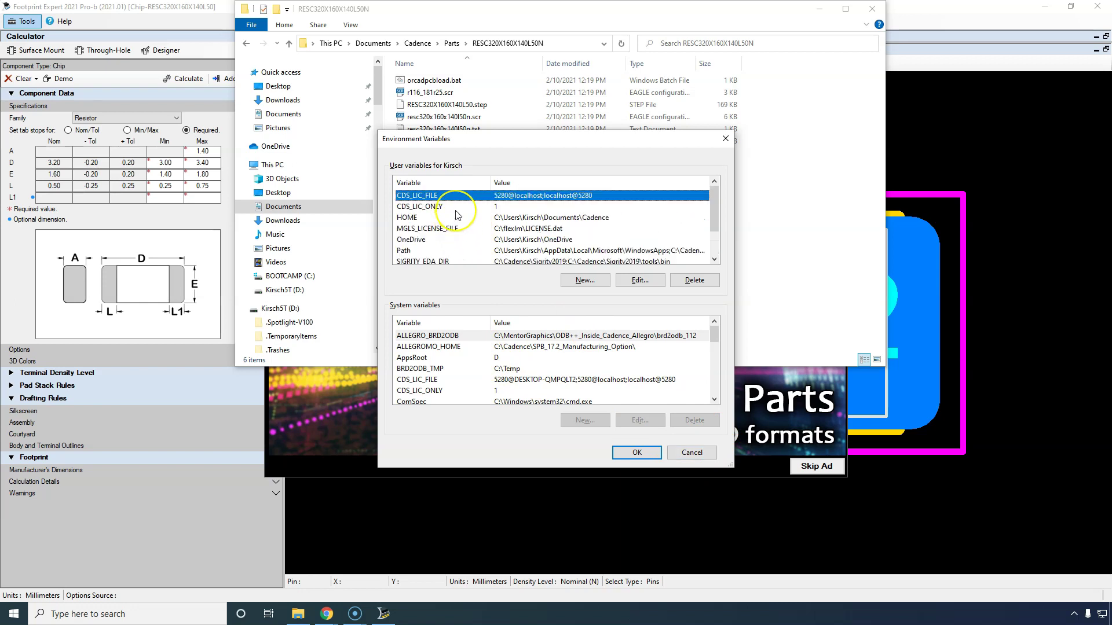
scroll(457, 215, "down", 1)
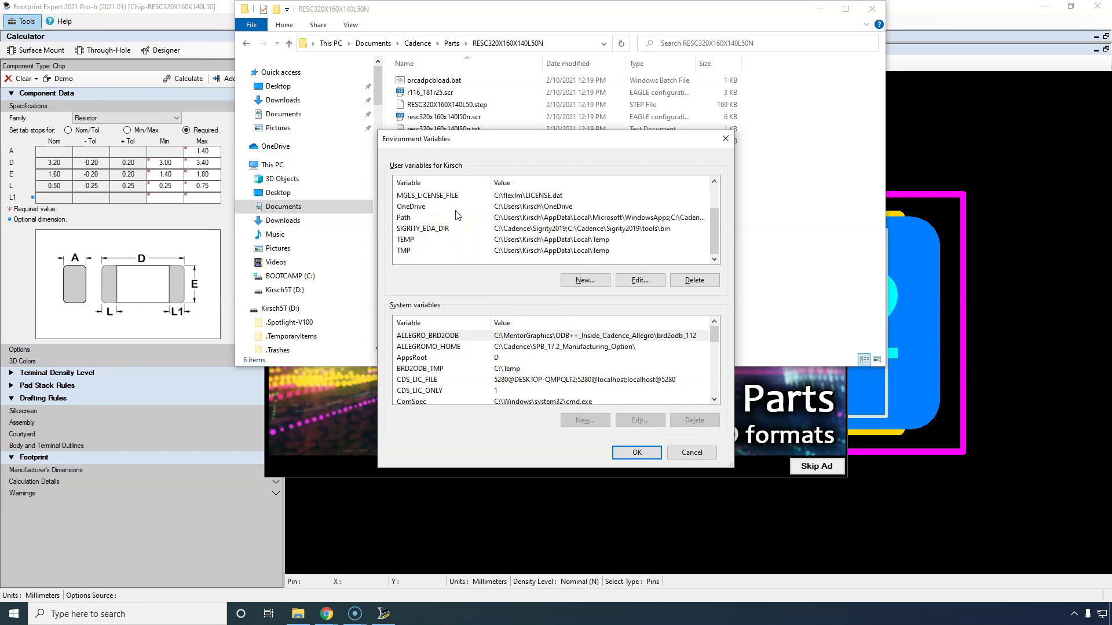
left_click(459, 217)
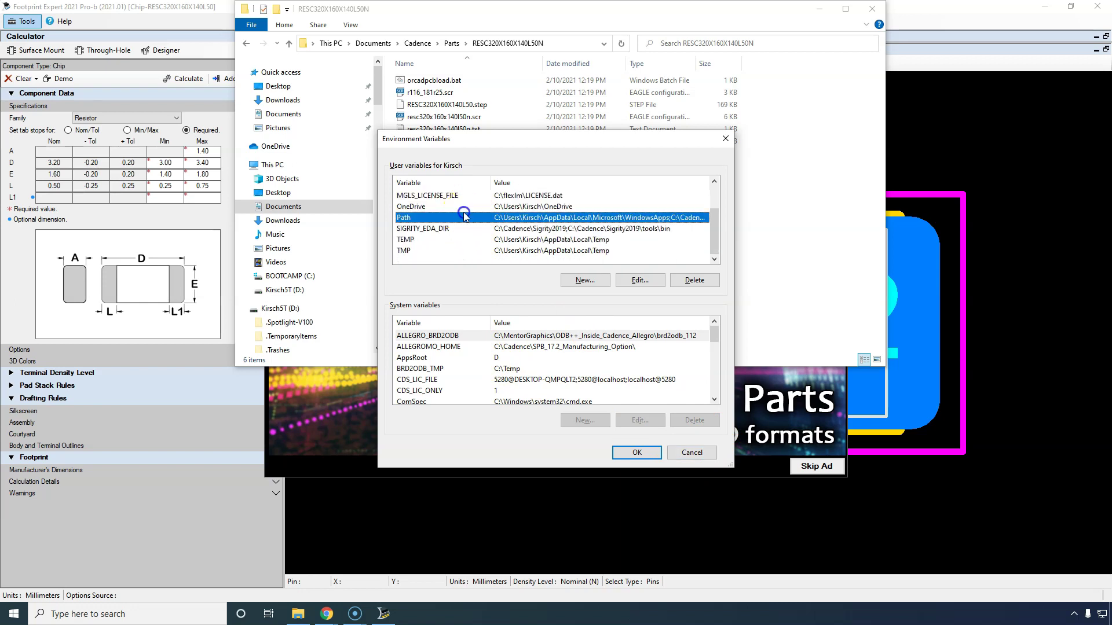
left_click(637, 281)
left_click(517, 201)
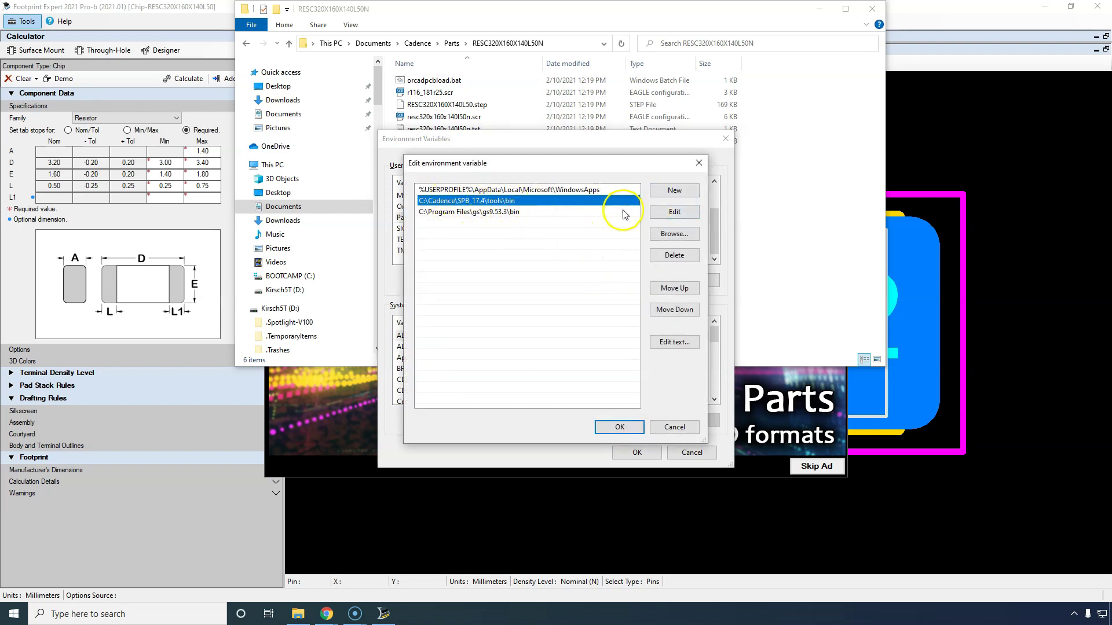
double_click(545, 203)
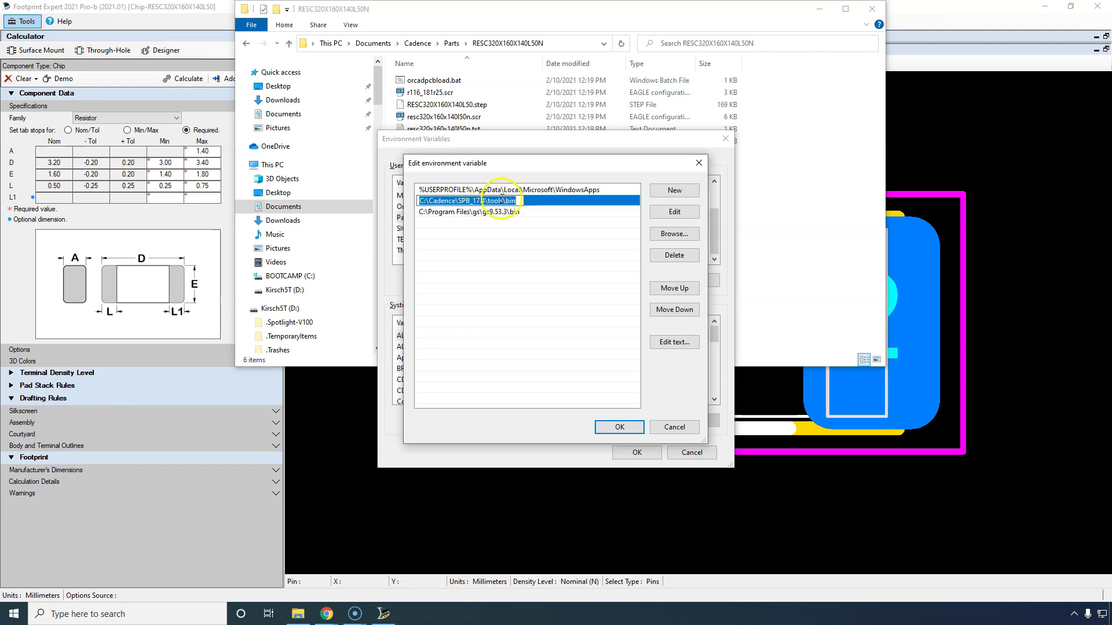
left_click(619, 427)
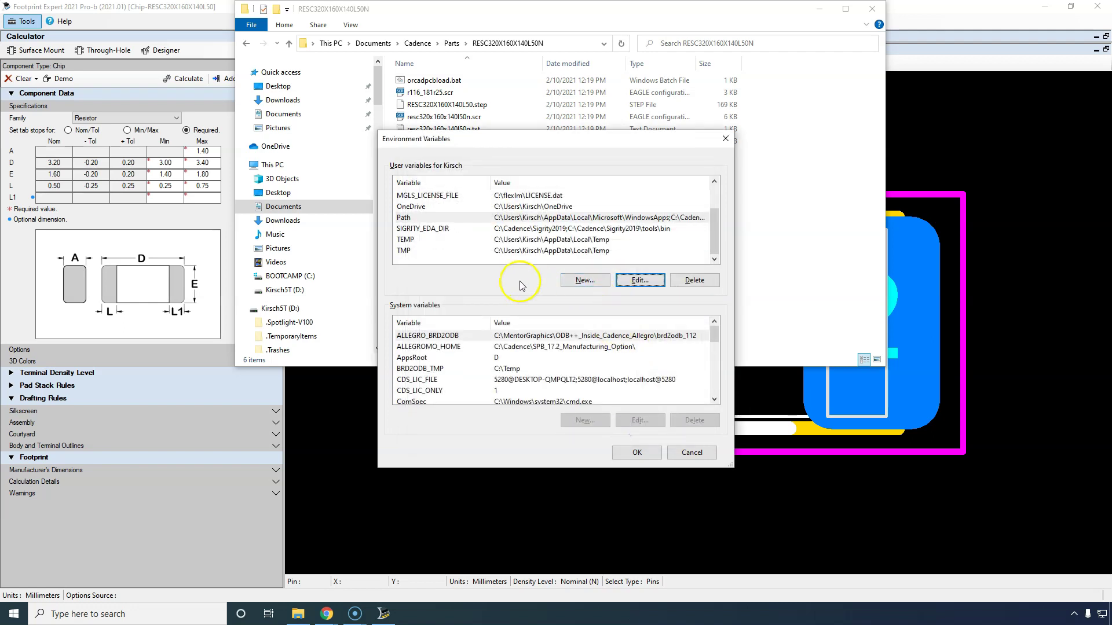
left_click(619, 454)
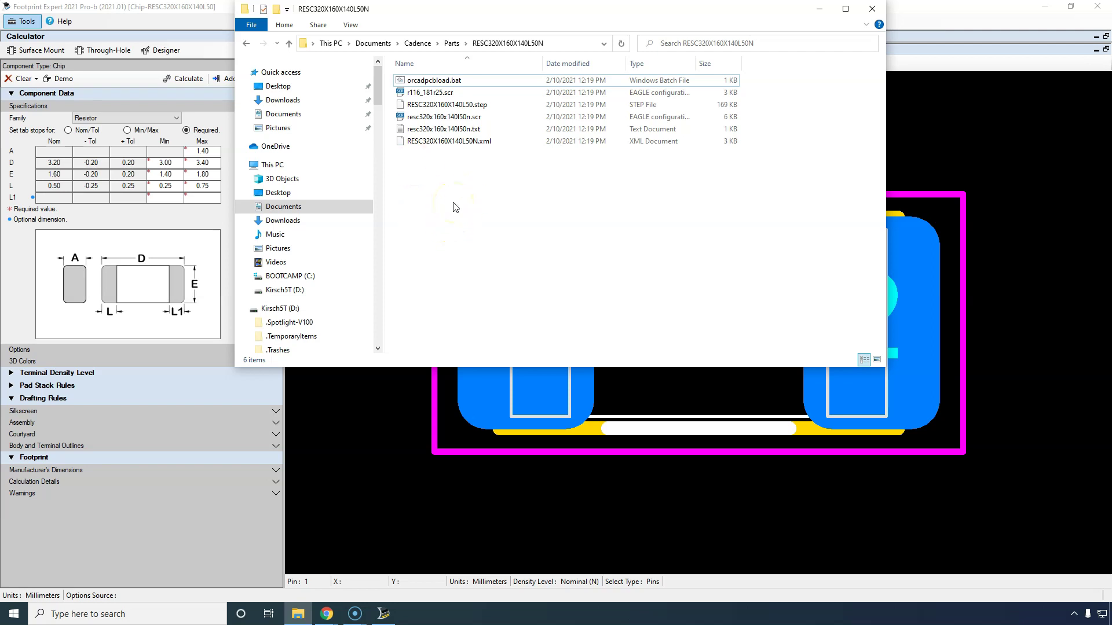
Step: Run orcadpcbload.bat, accepting 17.2 compatibility mode for the new designs, acknowledging the accuracy notice and proceeding with the existing STEP Package Mapper
double_click(463, 81)
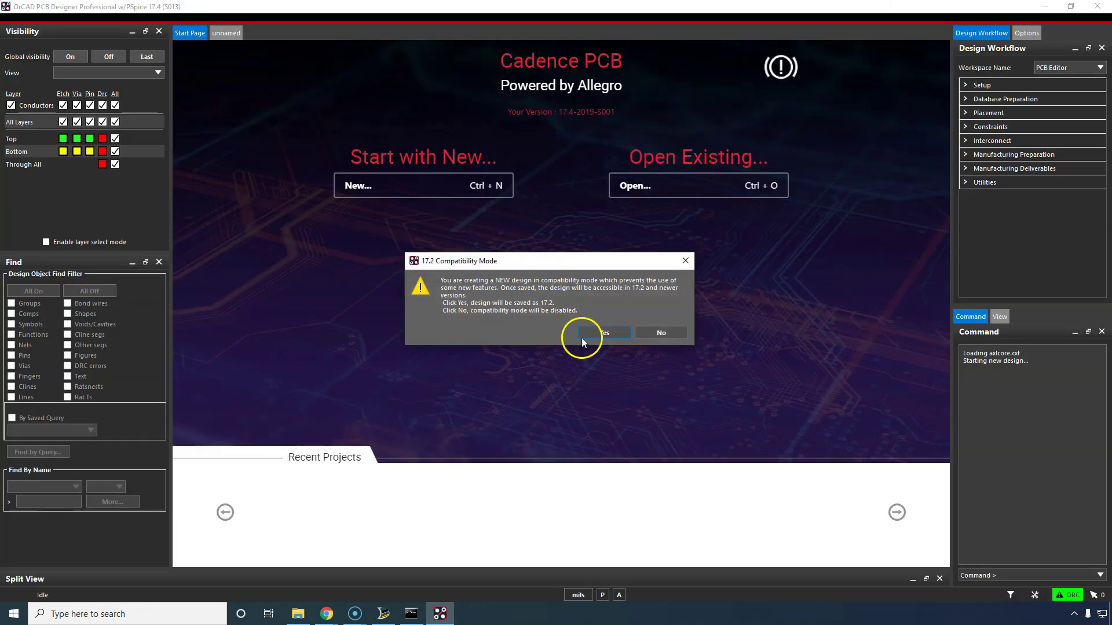
left_click(599, 332)
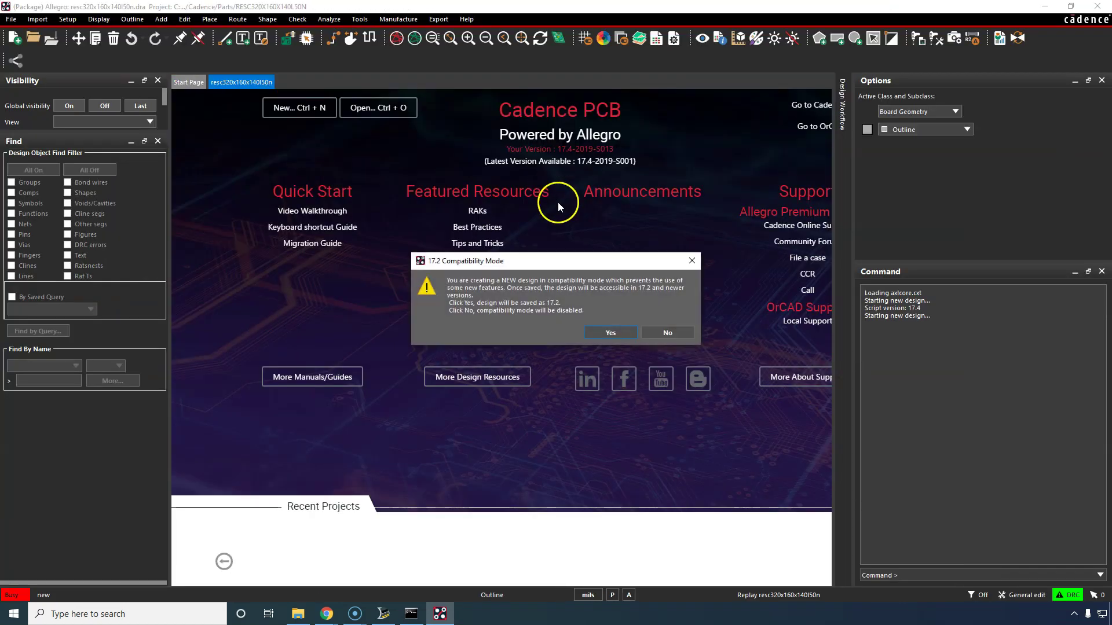
left_click(605, 332)
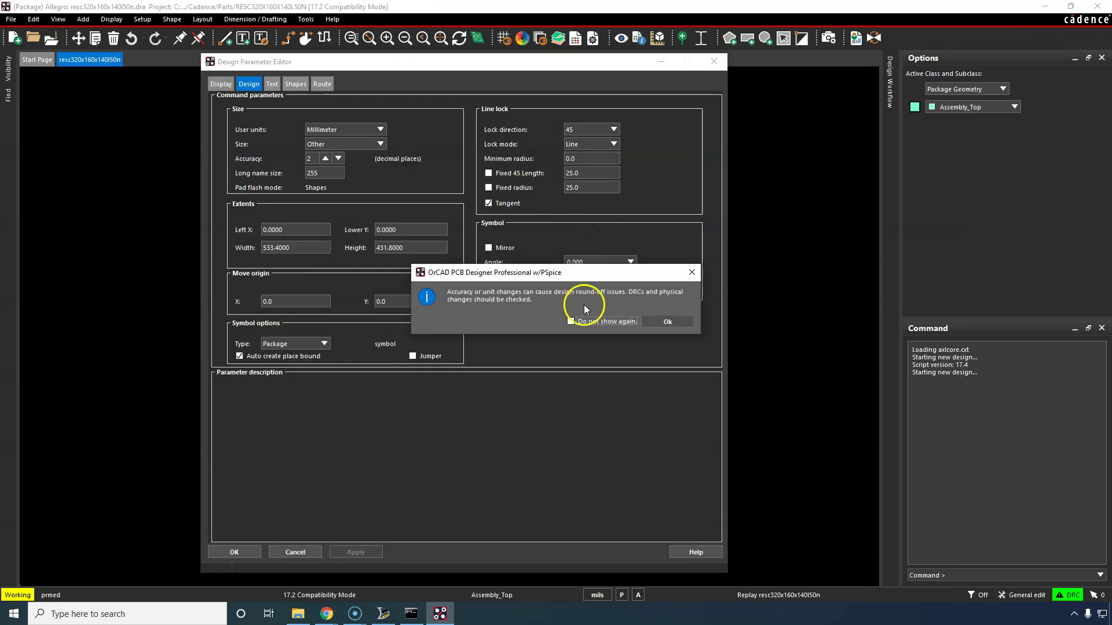
left_click(651, 322)
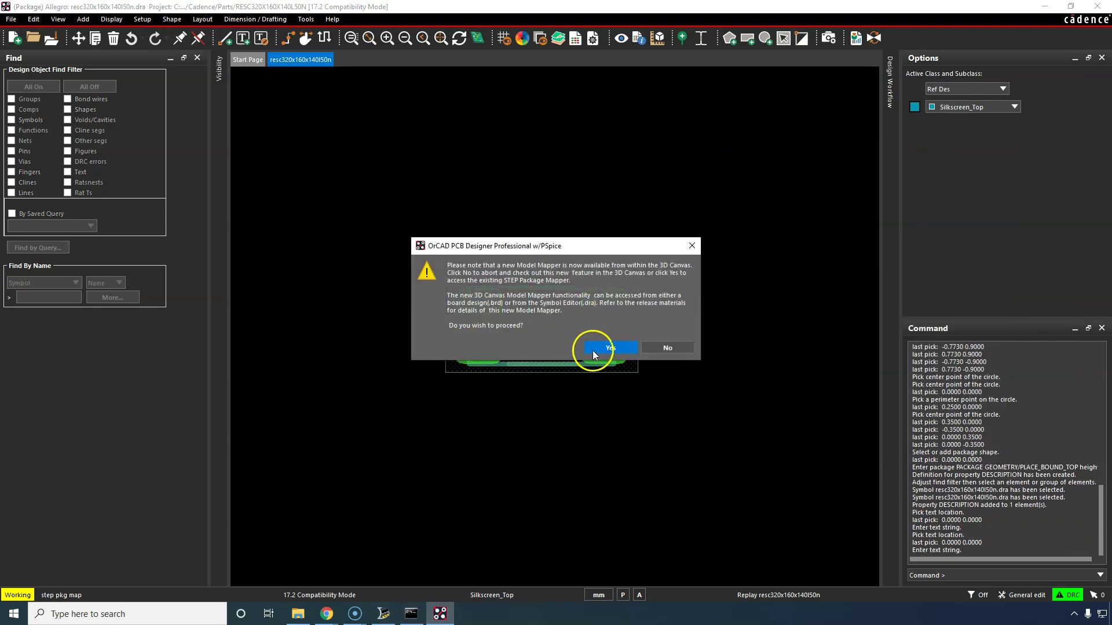
left_click(594, 348)
scroll(579, 255, "up", 3)
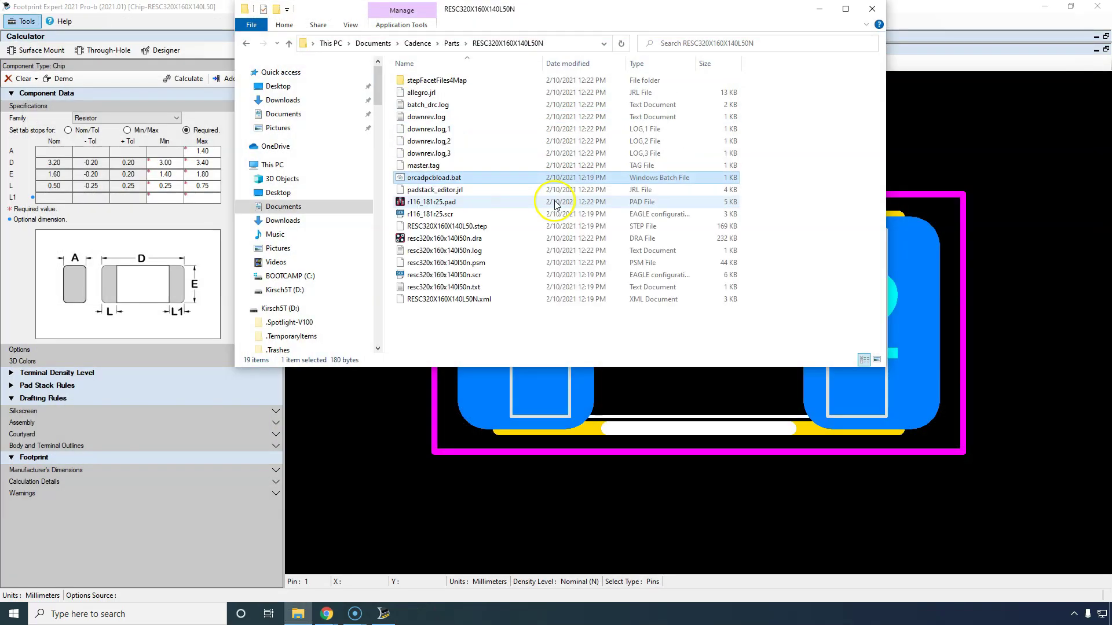
Step: Open resc320x160x140l50n.dra from the parts folder with OrCAD PCB Designer Professional w/PSpice
left_click(490, 330)
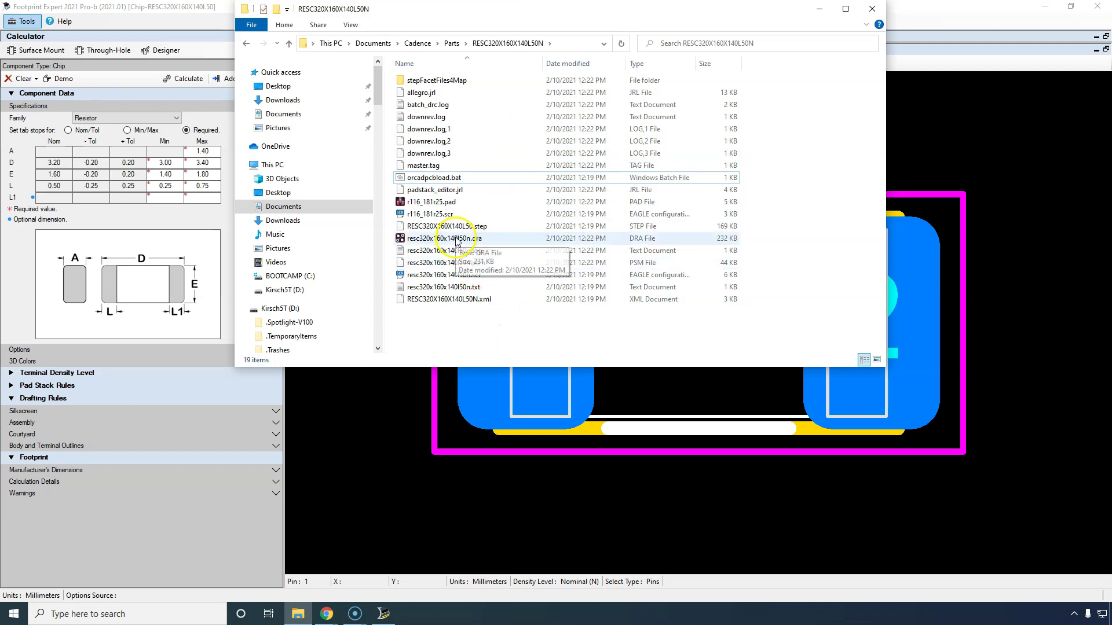
double_click(405, 239)
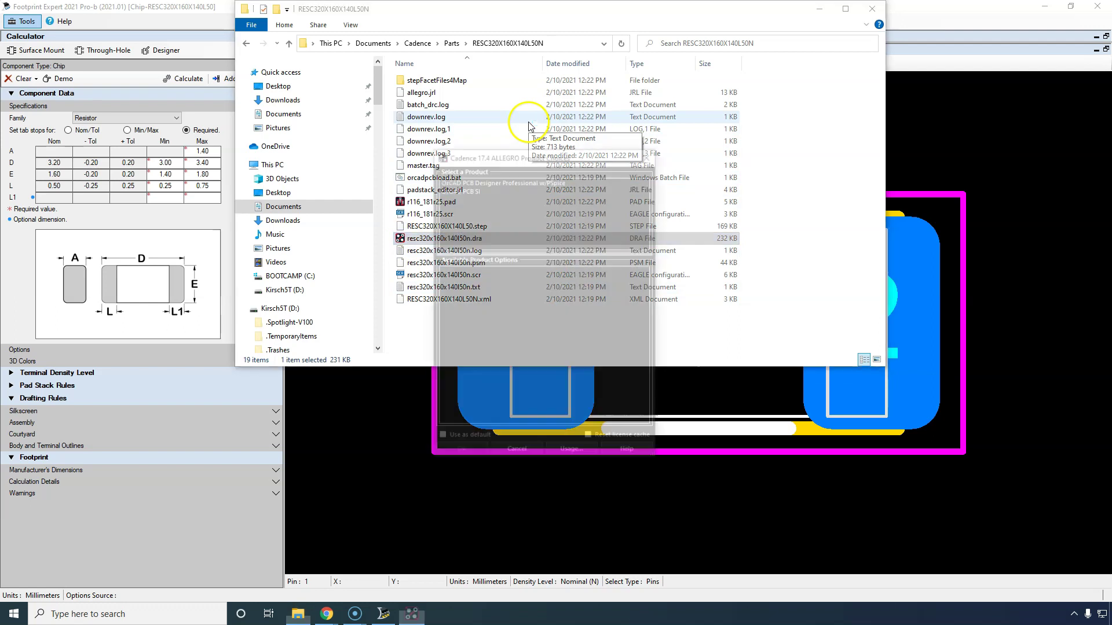
double_click(533, 179)
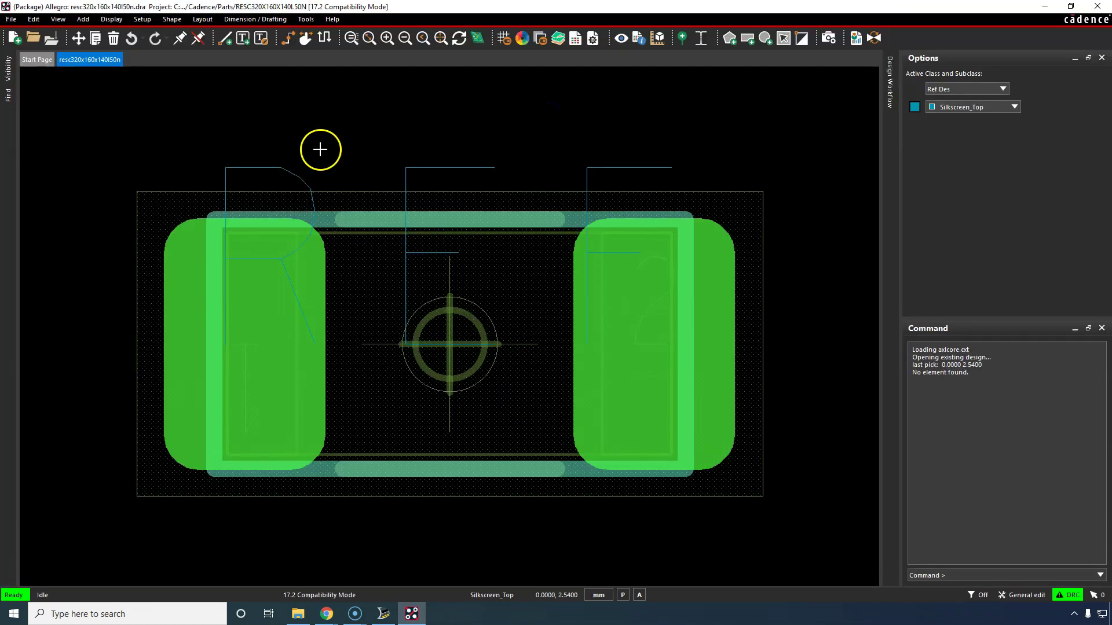
Step: Inspect the resistor footprint and its STEP model in the 3D Canvas with all layers and objects included, and close the canvas
left_click(478, 38)
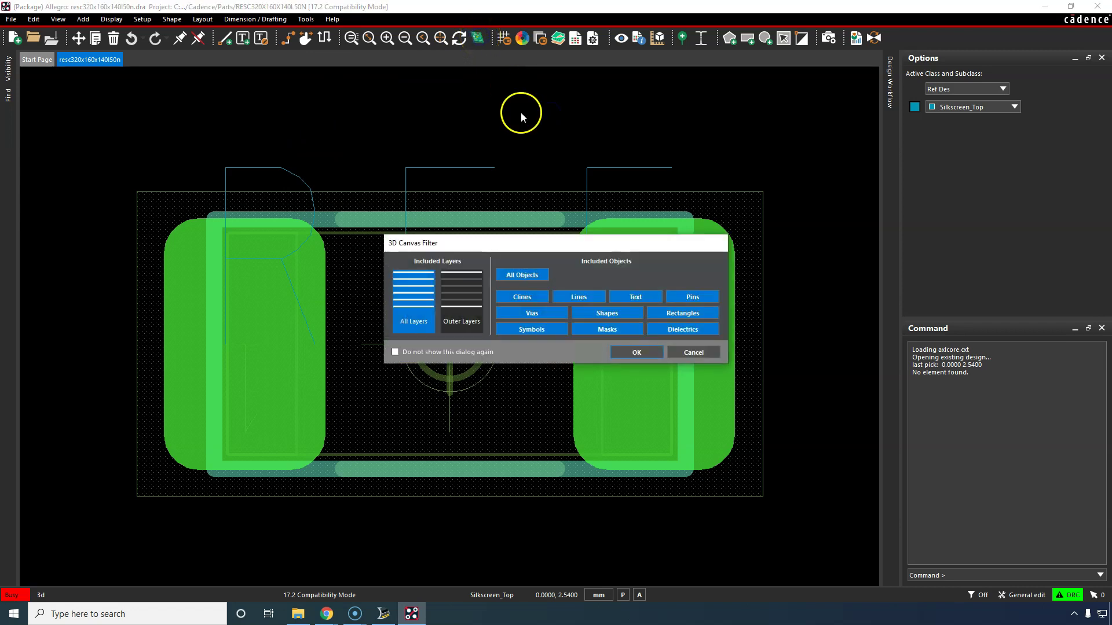
left_click(637, 352)
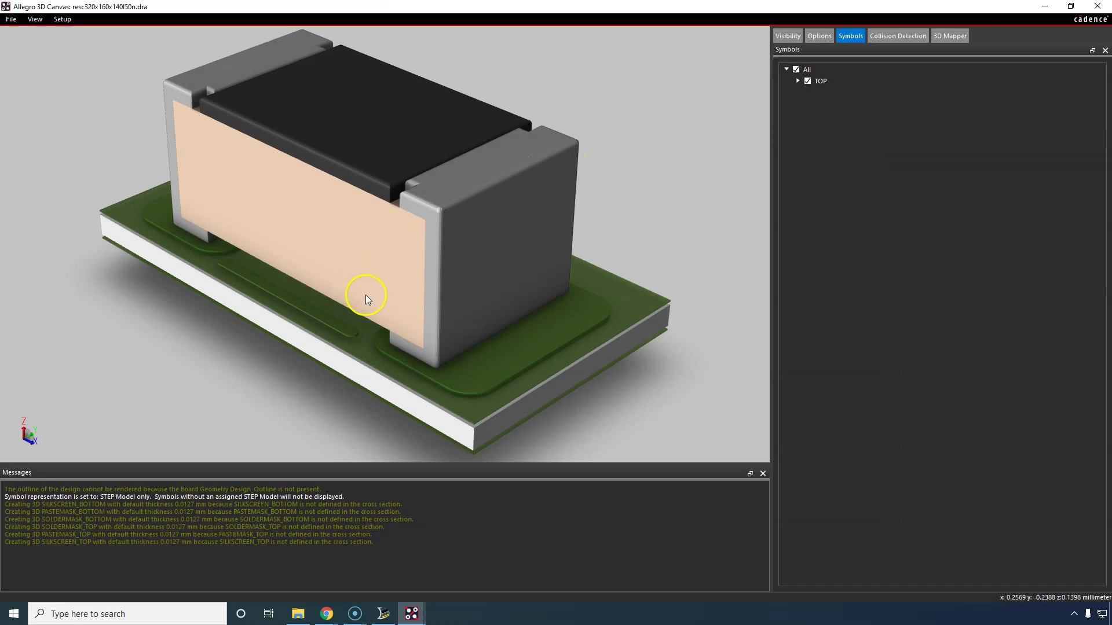
left_click_drag(364, 291, 539, 272)
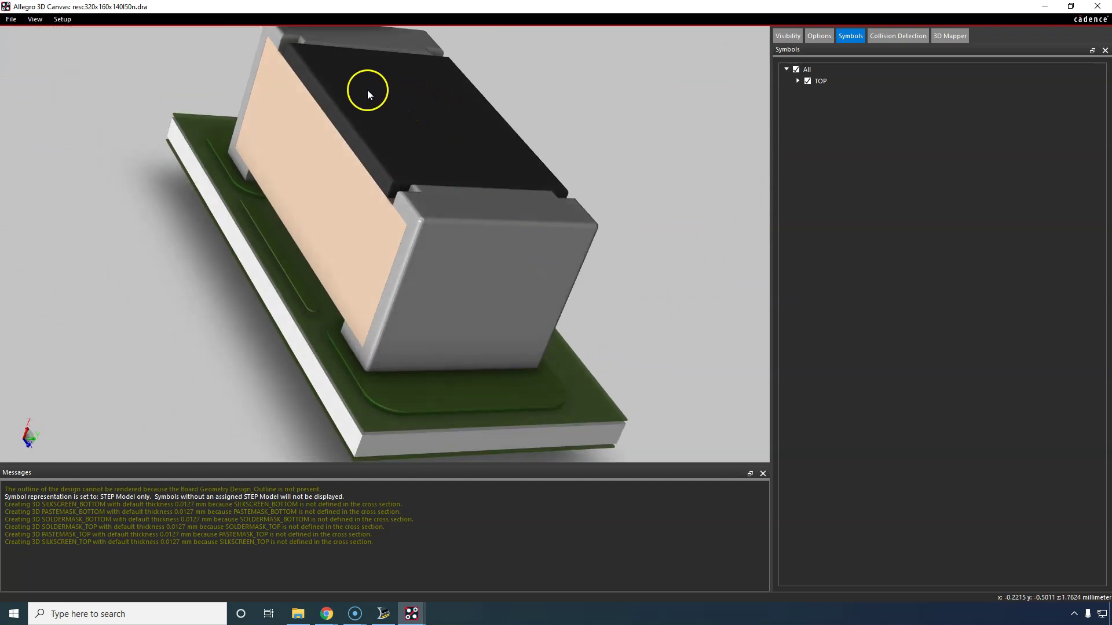
left_click_drag(218, 99, 196, 109)
right_click(539, 76)
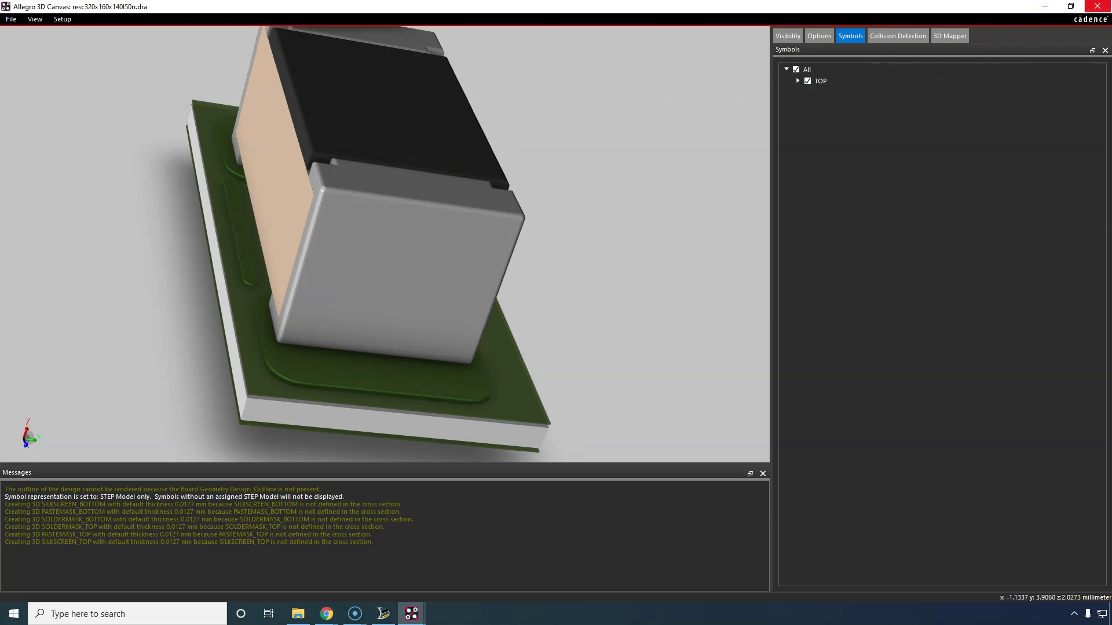
left_click(1099, 7)
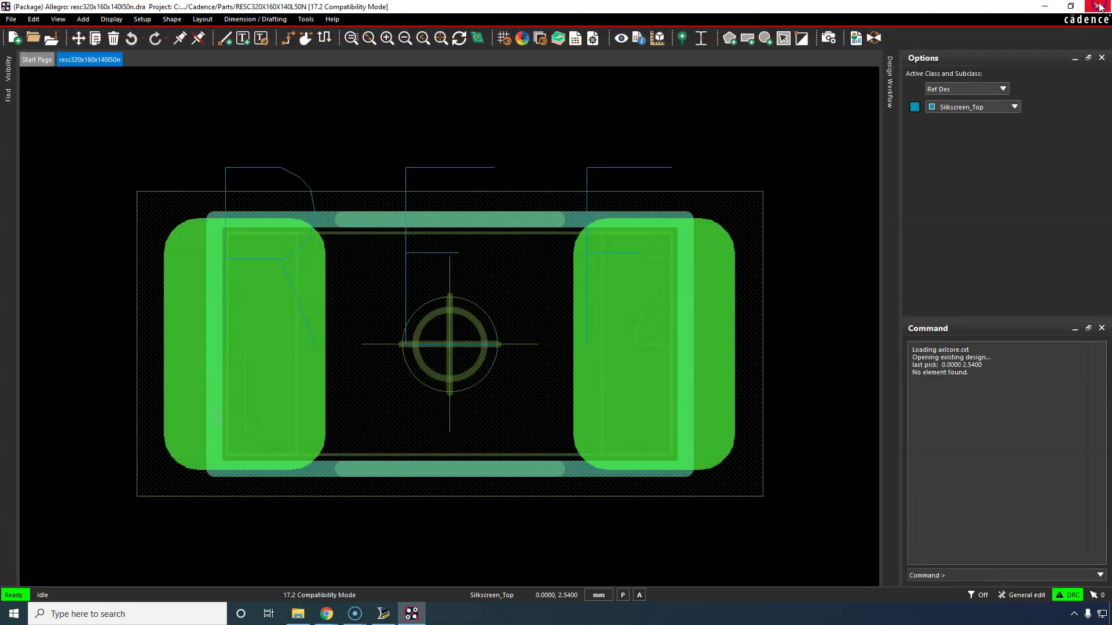
Step: Save the footprint drawing over the existing file, close the PCB editor and return to Footprint Expert
left_click(628, 96)
left_click(51, 38)
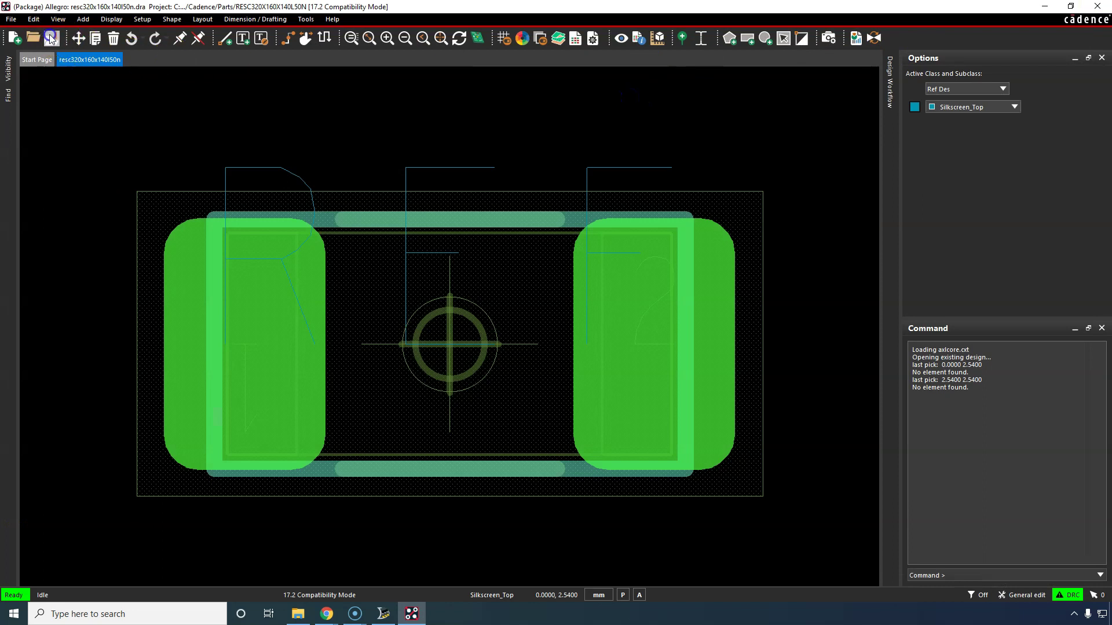
left_click(609, 317)
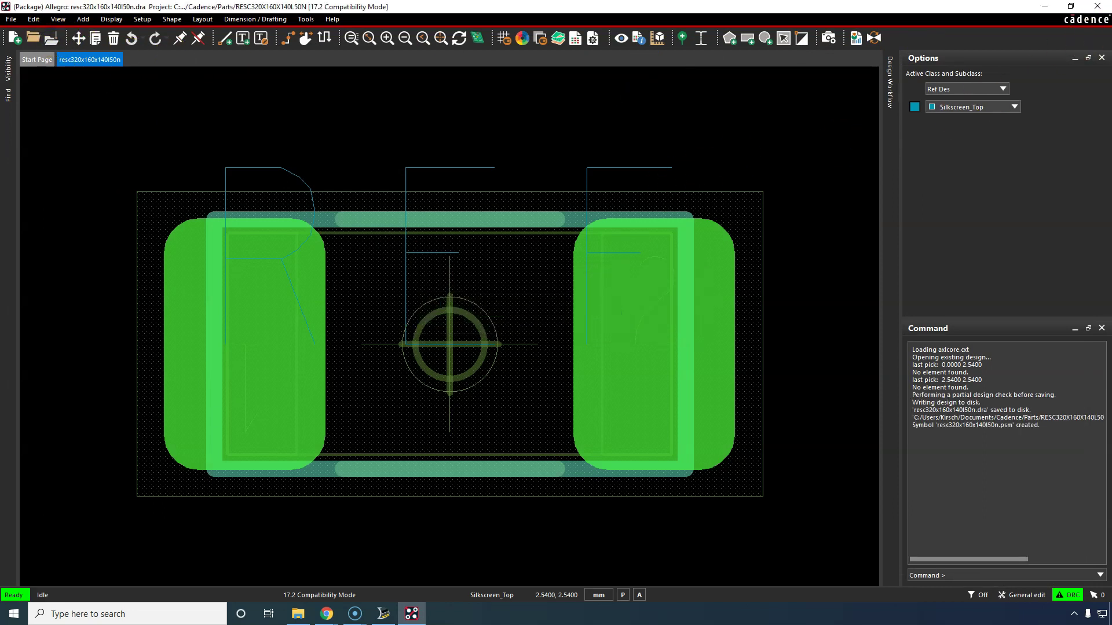
left_click(1097, 6)
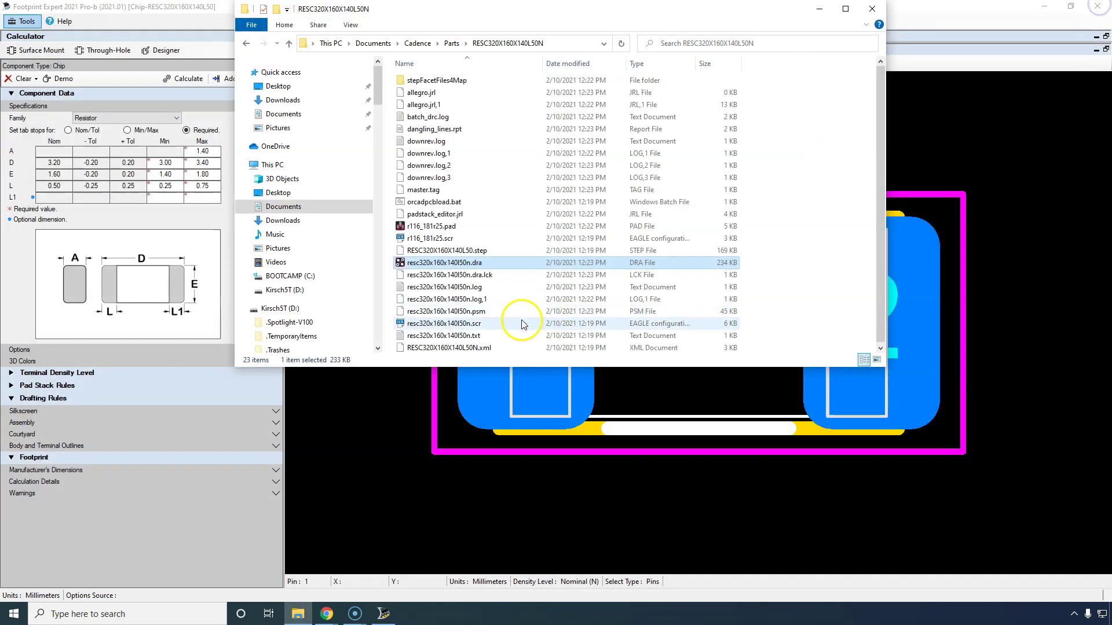
left_click(818, 9)
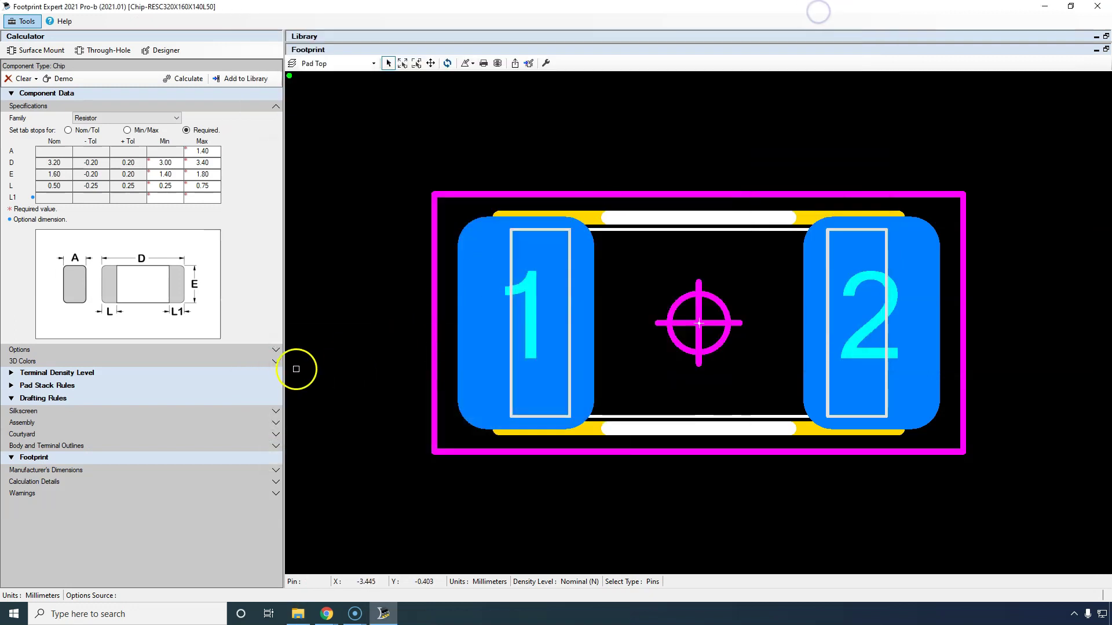
Step: Start a through-hole Axial component, fill it with the demo resistor dimensions and calculate its footprint
left_click(372, 318)
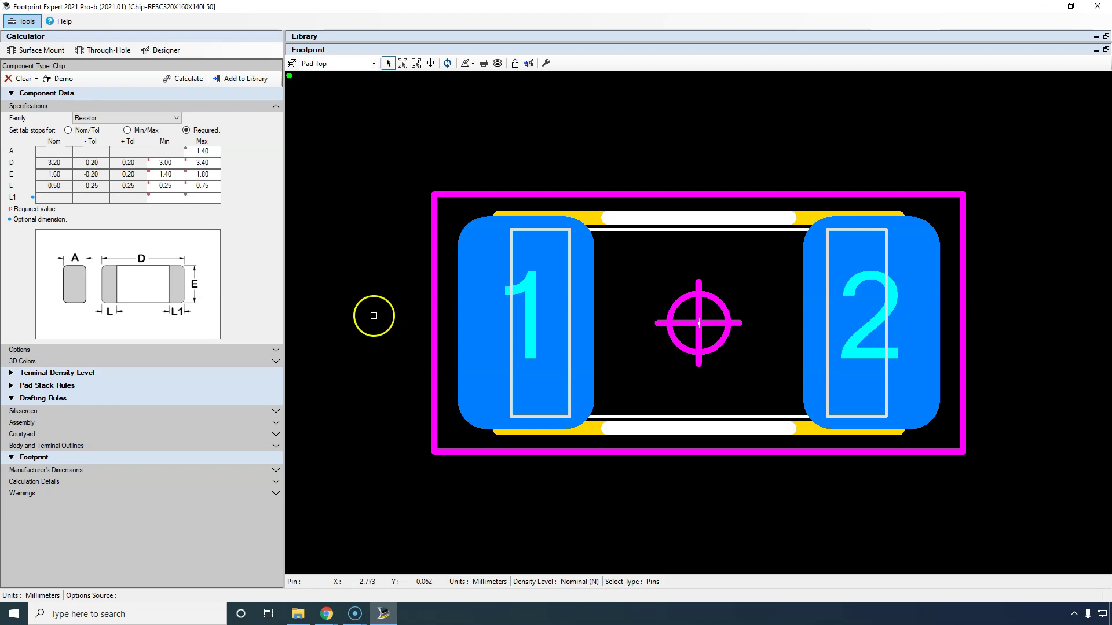
left_click(266, 161)
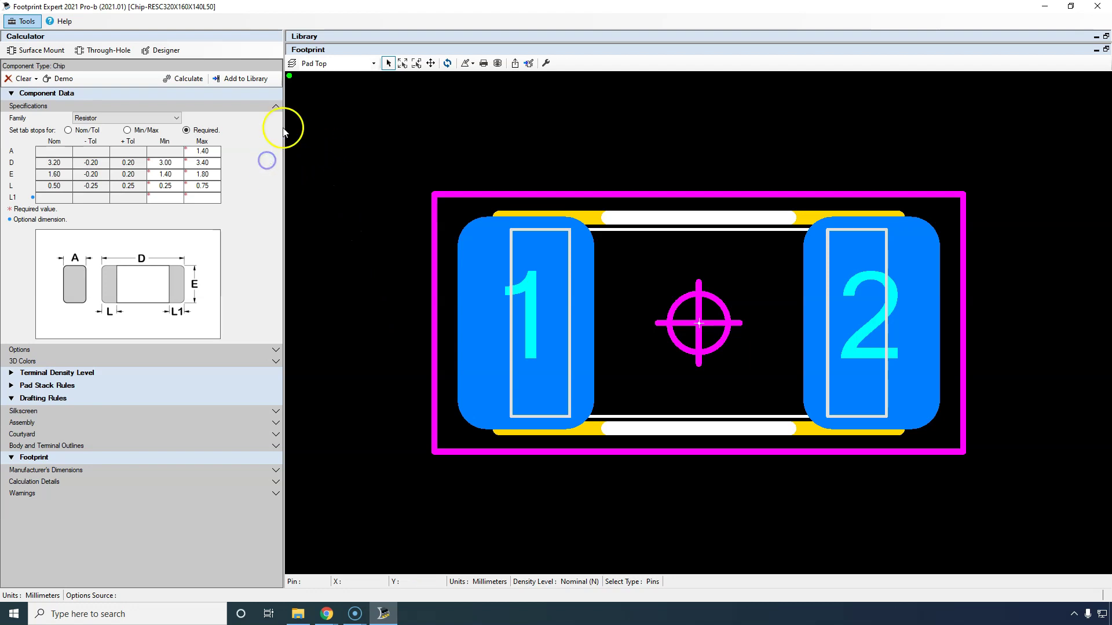
left_click(82, 49)
left_click(71, 224)
left_click(221, 238)
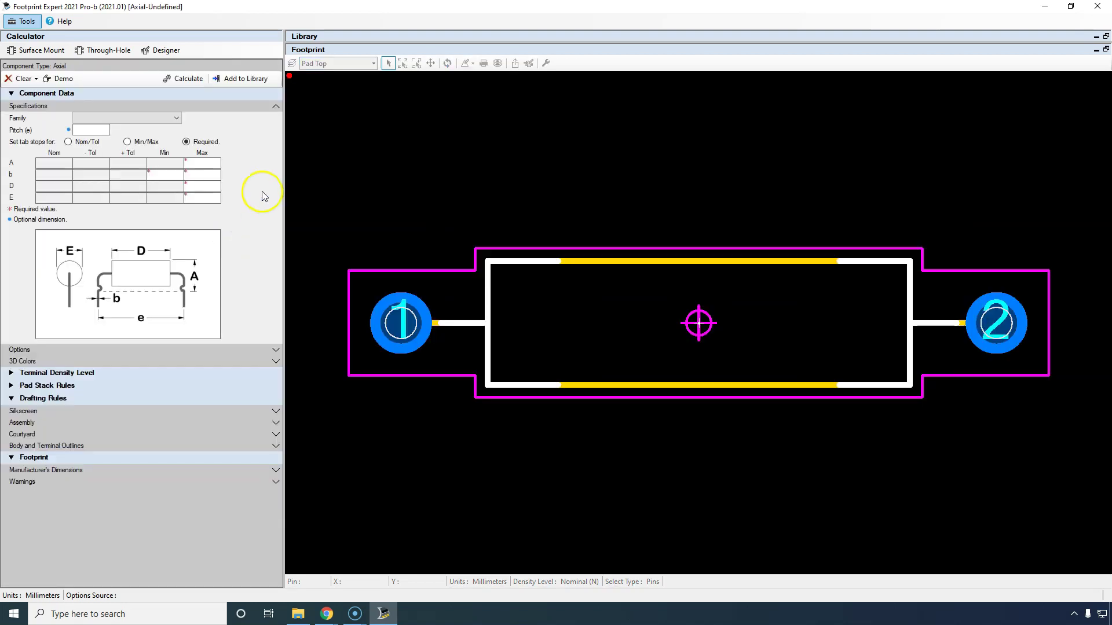
left_click(74, 79)
left_click(191, 81)
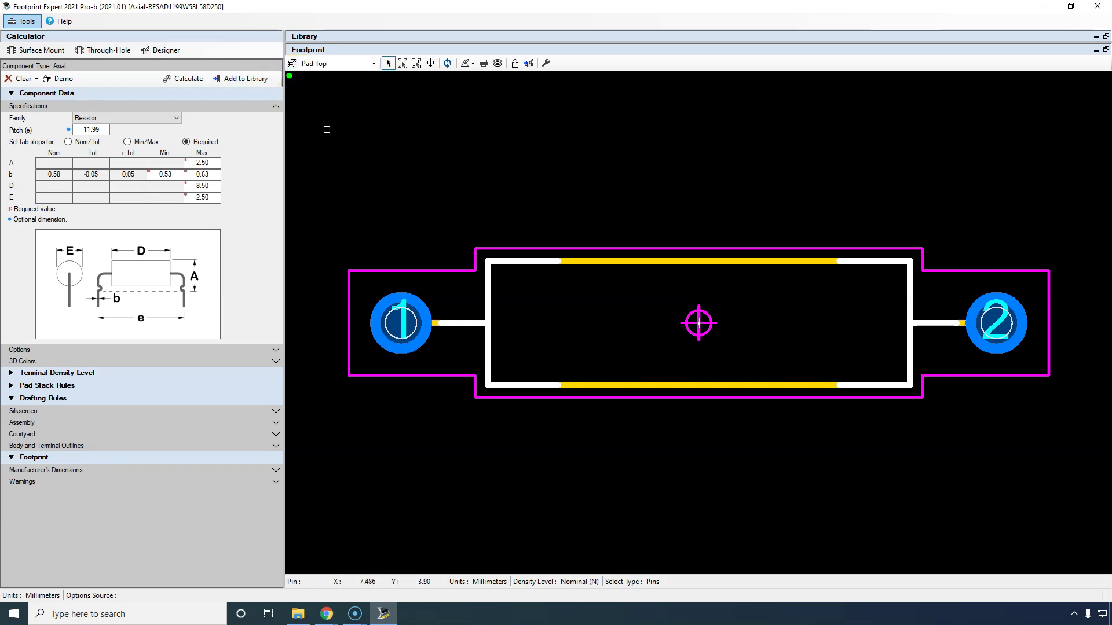
Step: Look at the Footprint Designer for user-defined packages and return to a new through-hole Axial component
left_click(324, 131)
left_click(39, 53)
left_click(77, 53)
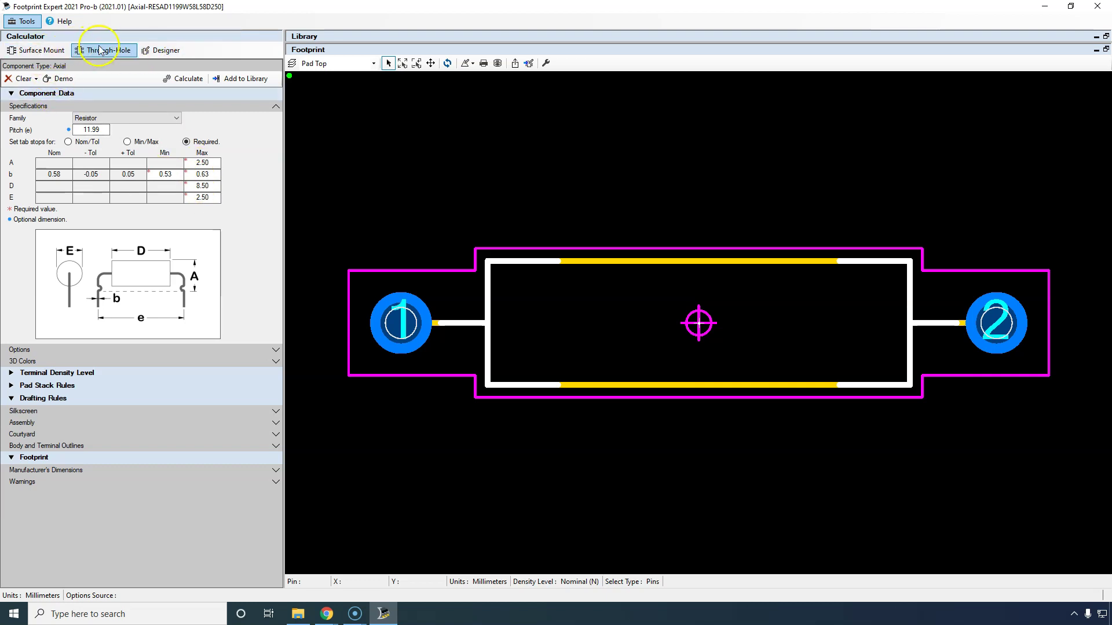
left_click(174, 51)
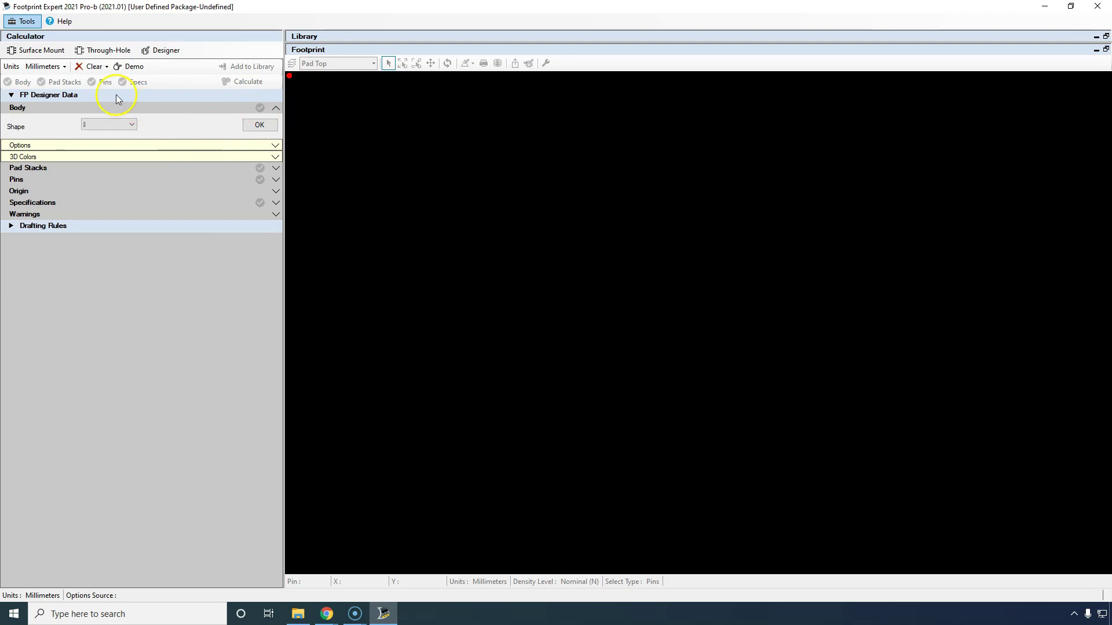
left_click(106, 50)
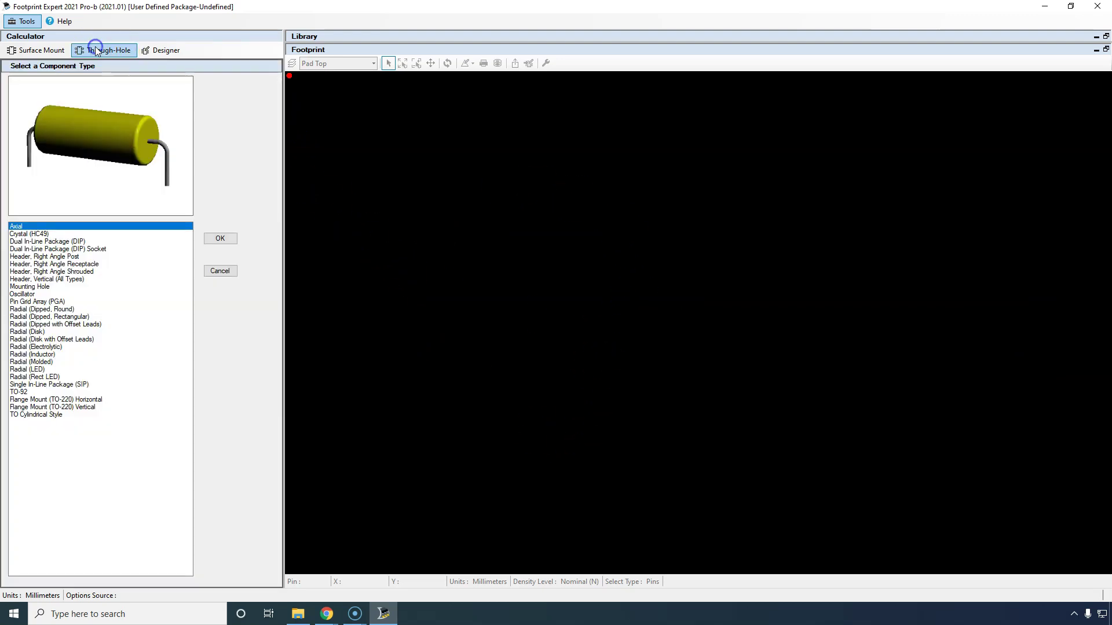
left_click(222, 239)
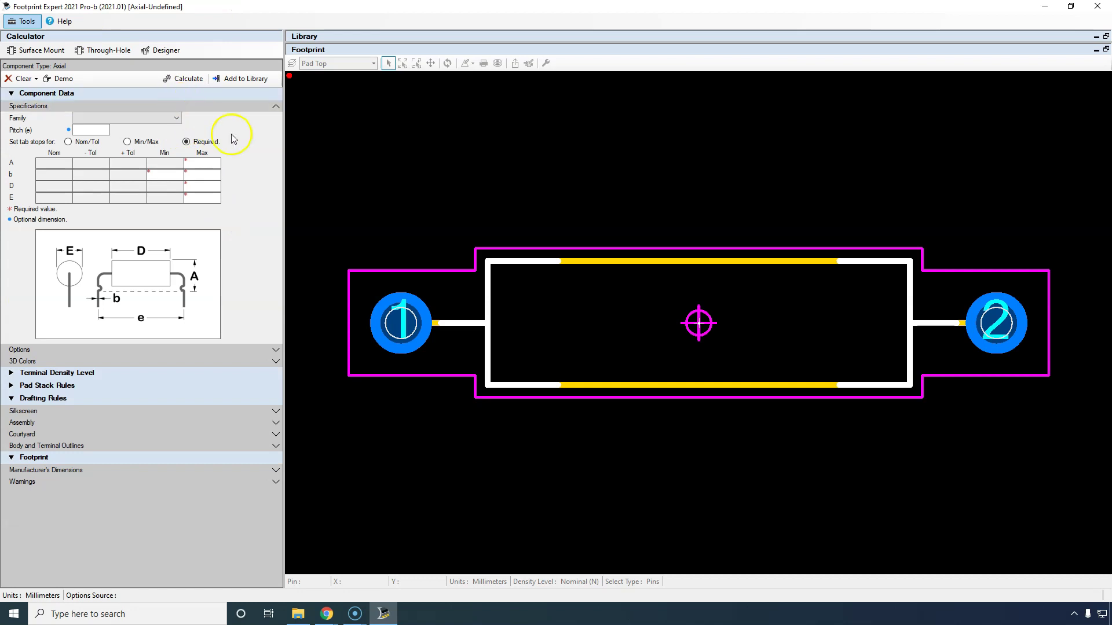
Step: Fill the Axial component with the demo resistor dimensions, acknowledge the pitch warning and calculate the footprint
left_click(74, 86)
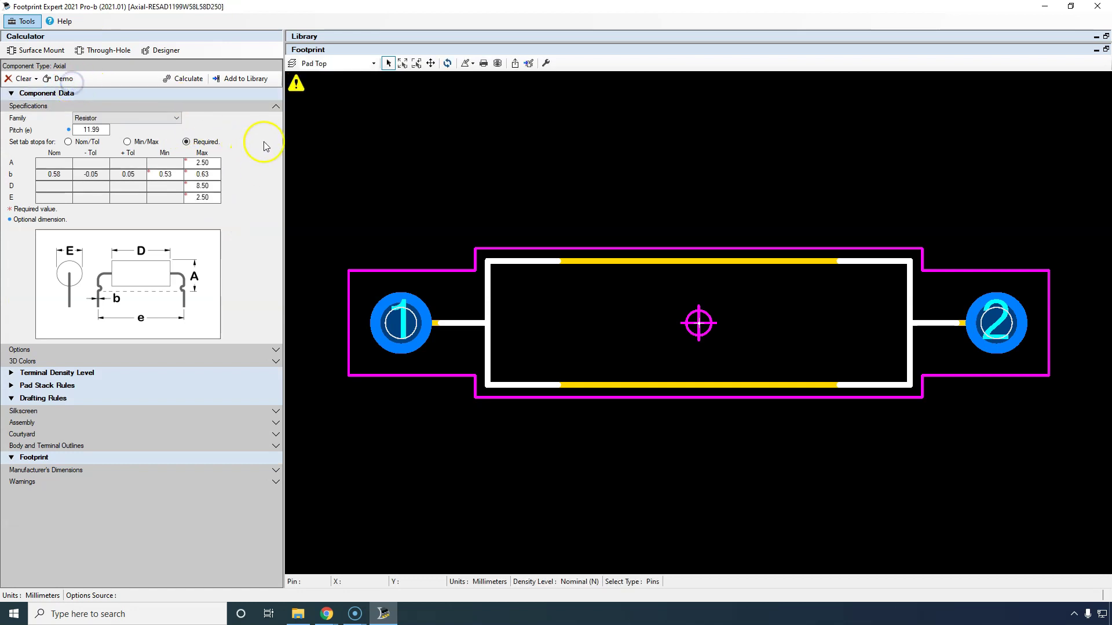
left_click(296, 84)
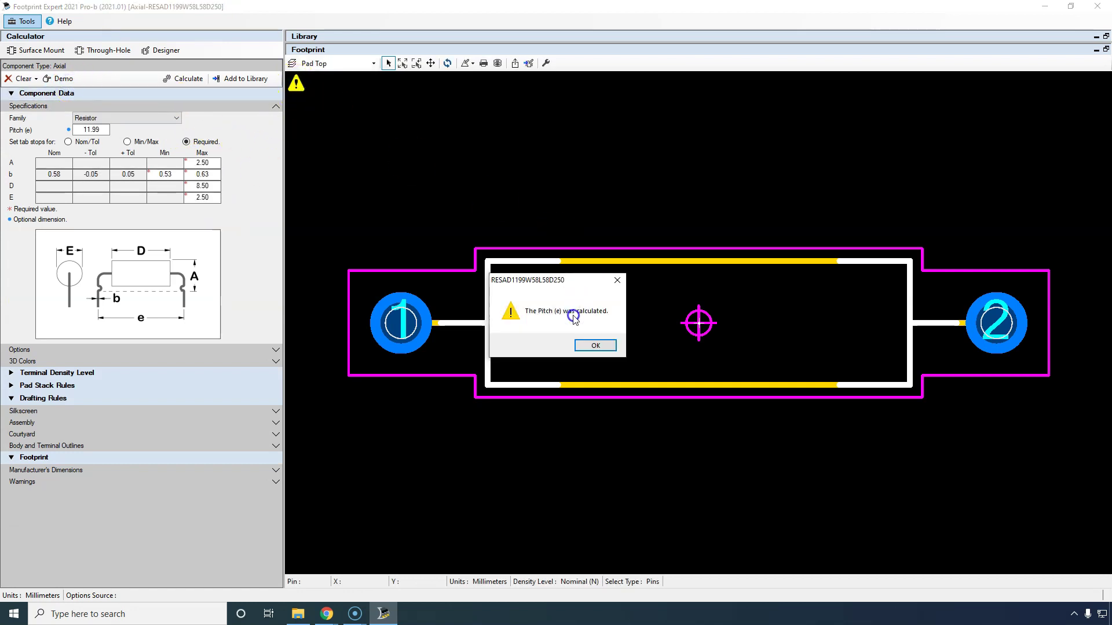
left_click(591, 346)
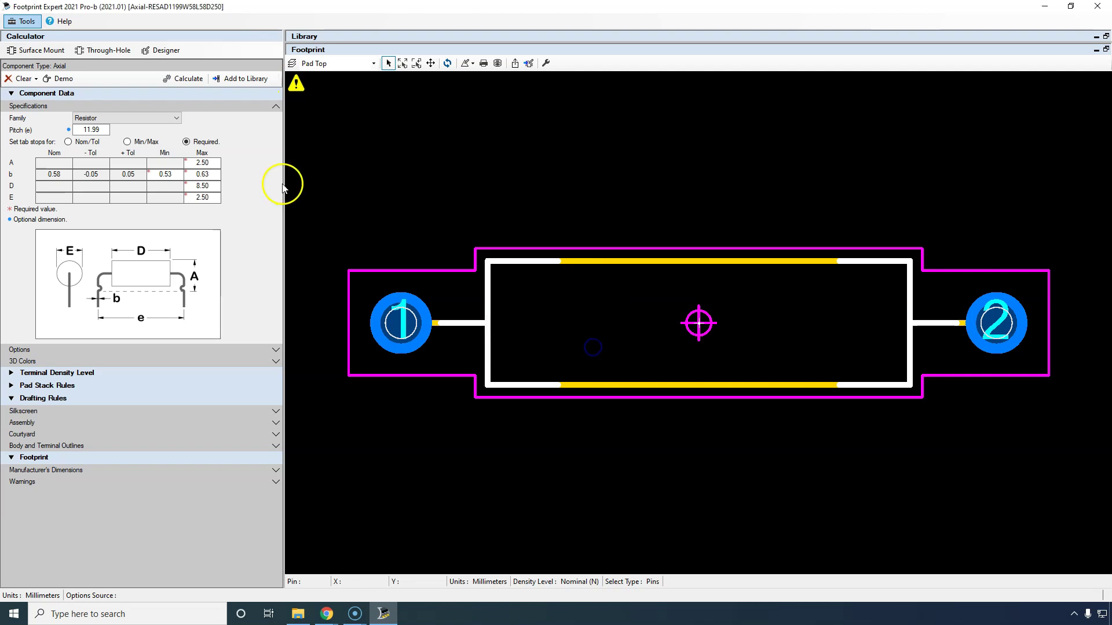
left_click(186, 78)
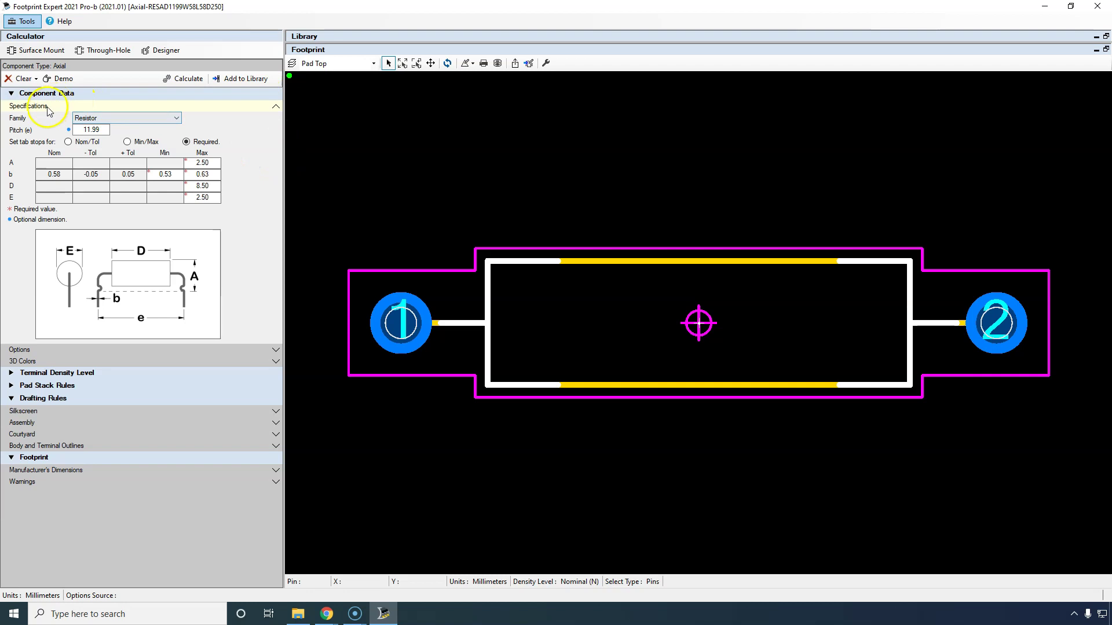
Step: Collapse all calculator sections to review the rule categories and reopen only Component Data
left_click(12, 94)
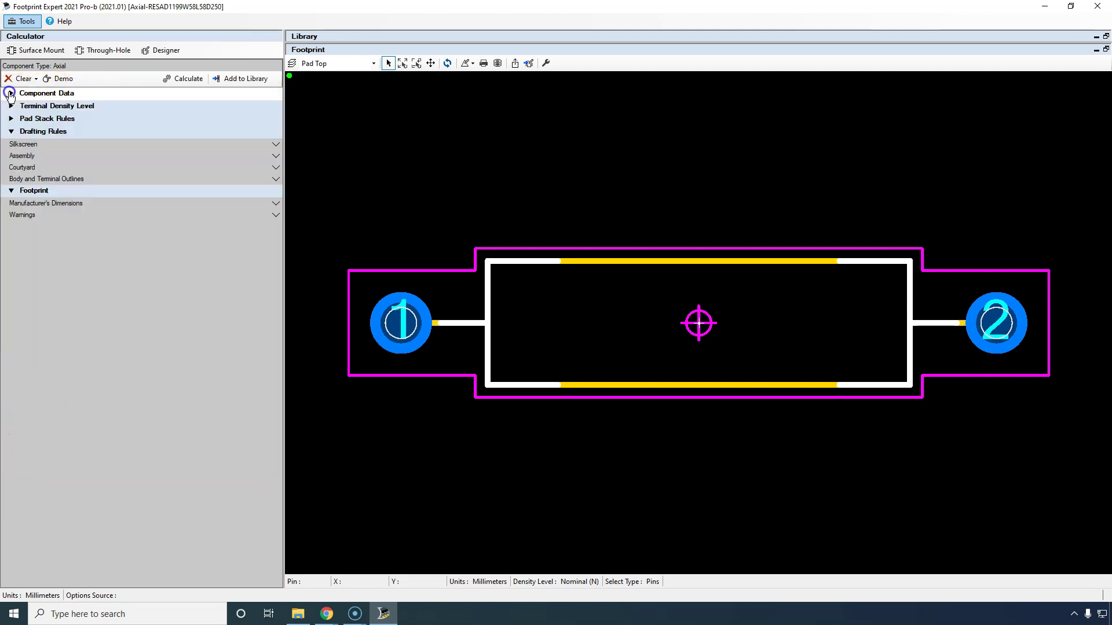
left_click(11, 133)
left_click(11, 144)
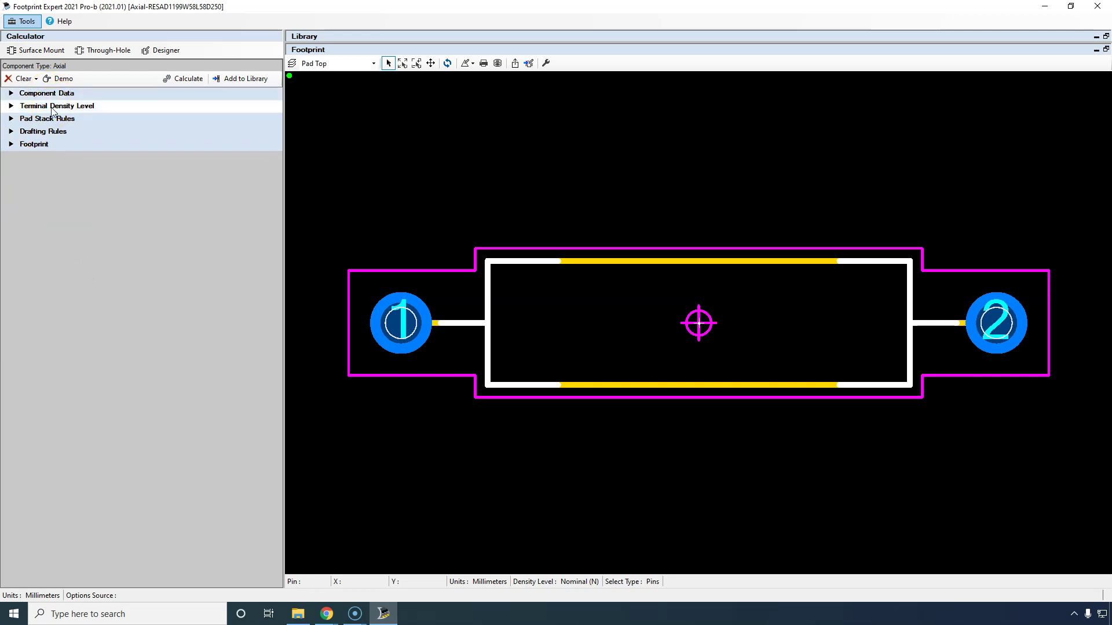
left_click(22, 116)
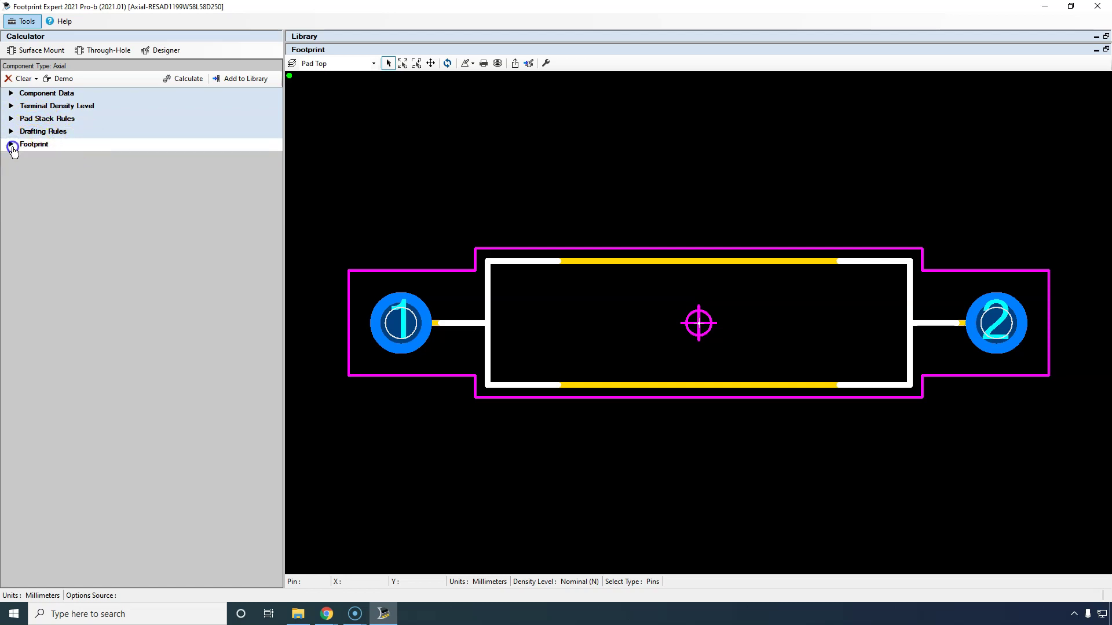
left_click(11, 93)
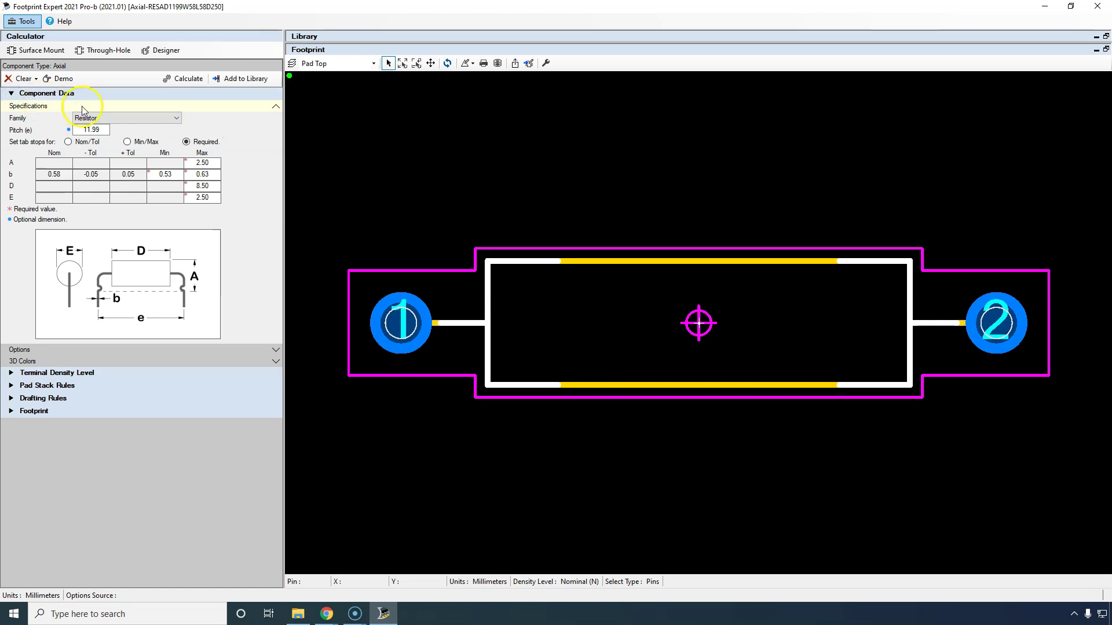
Step: Review the component families available for the Axial package and keep Resistor
left_click(174, 119)
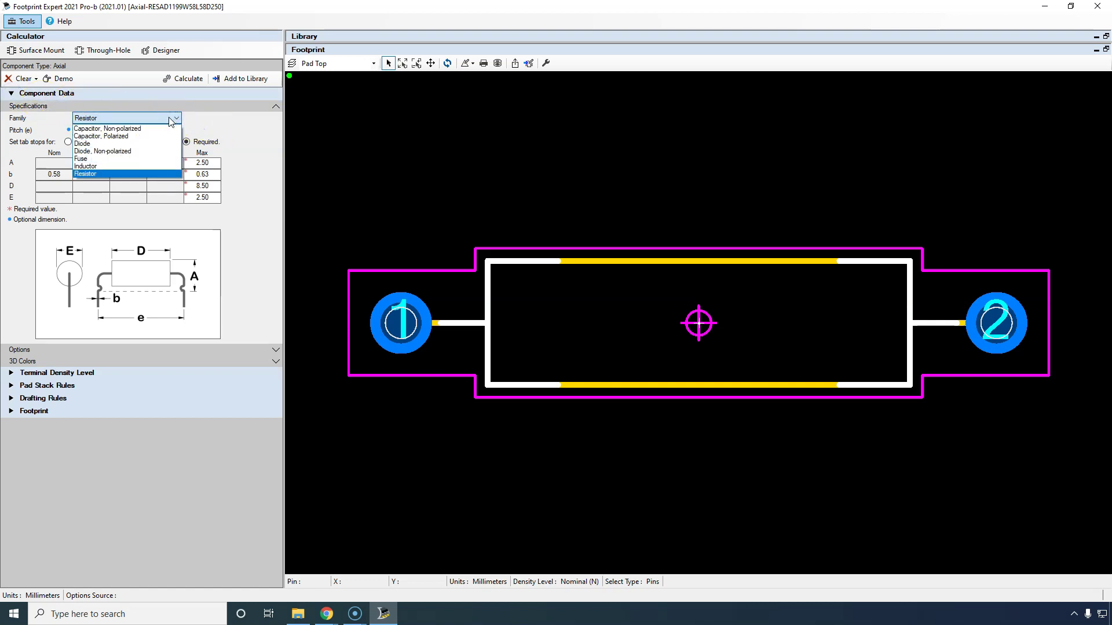
left_click(171, 119)
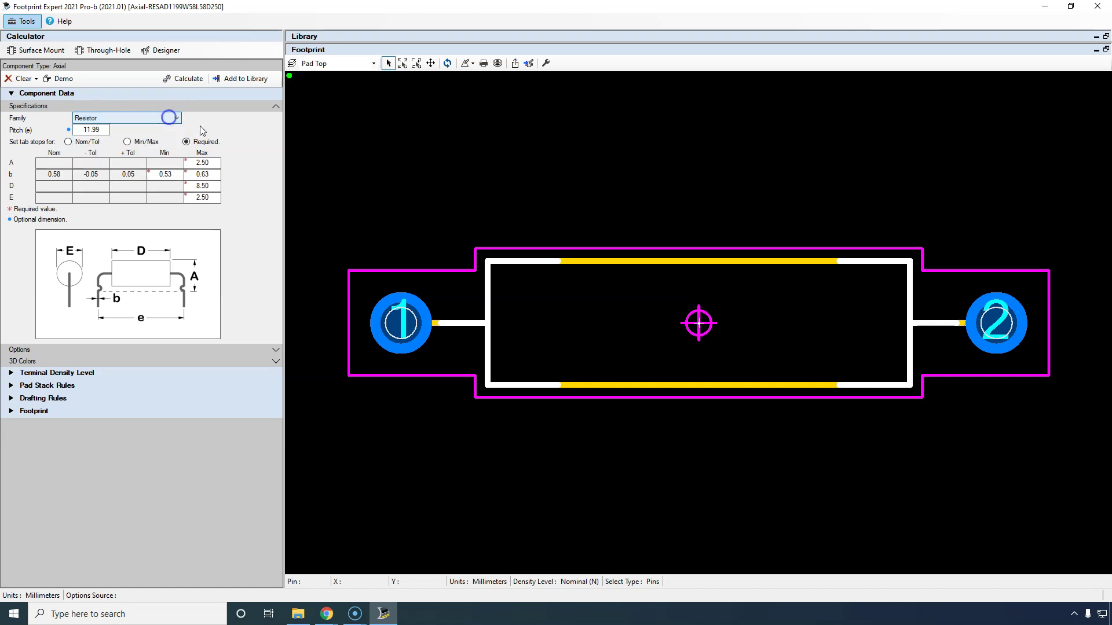
left_click(99, 131)
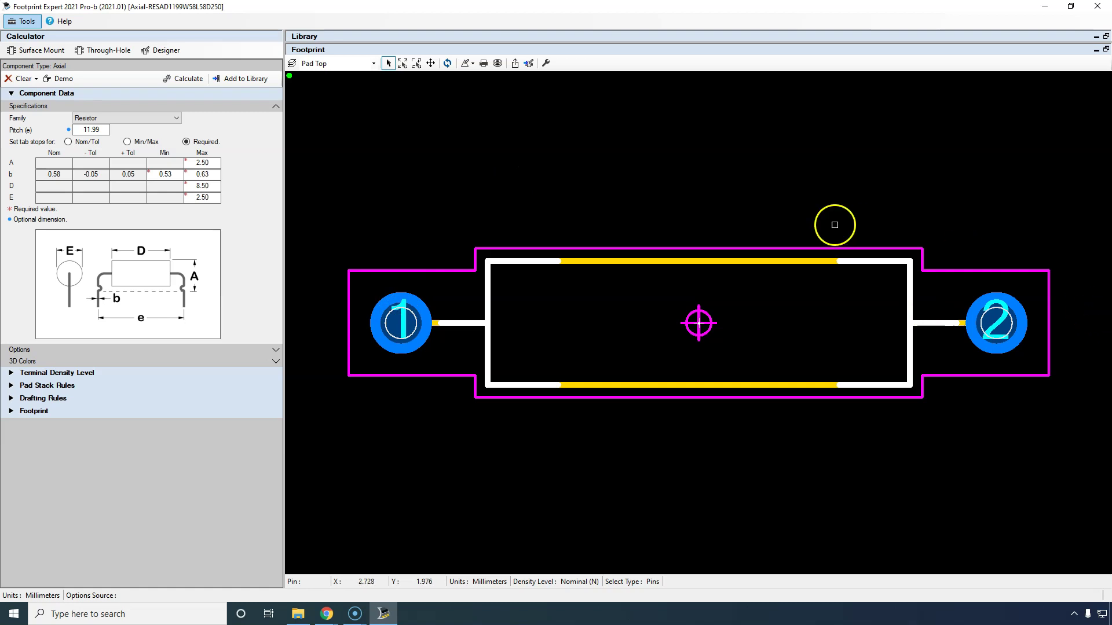
left_click(262, 133)
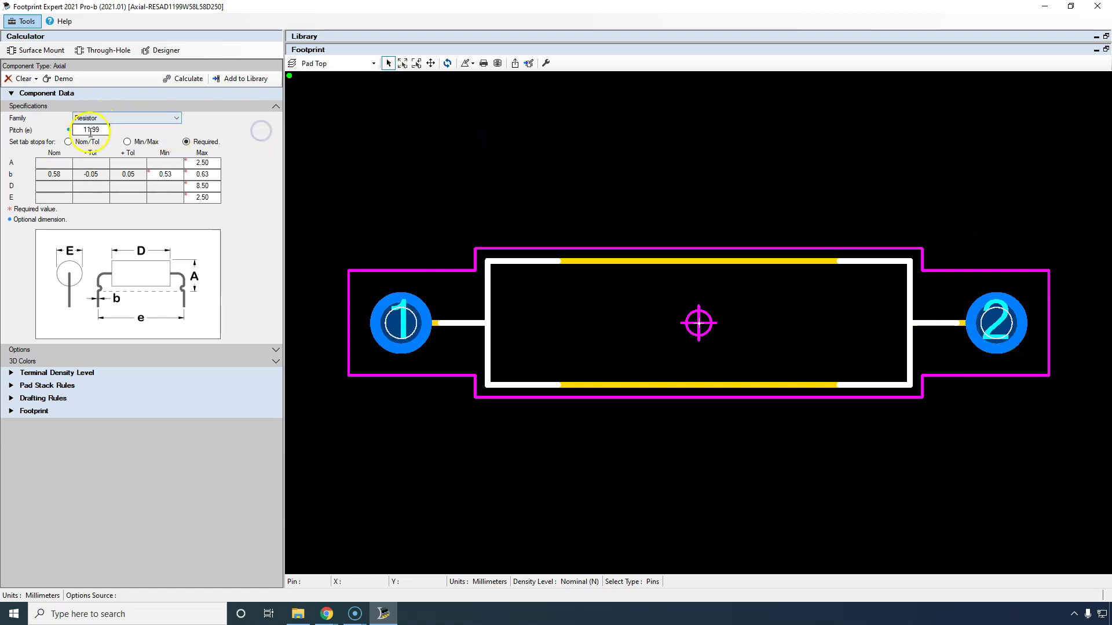
left_click(230, 131)
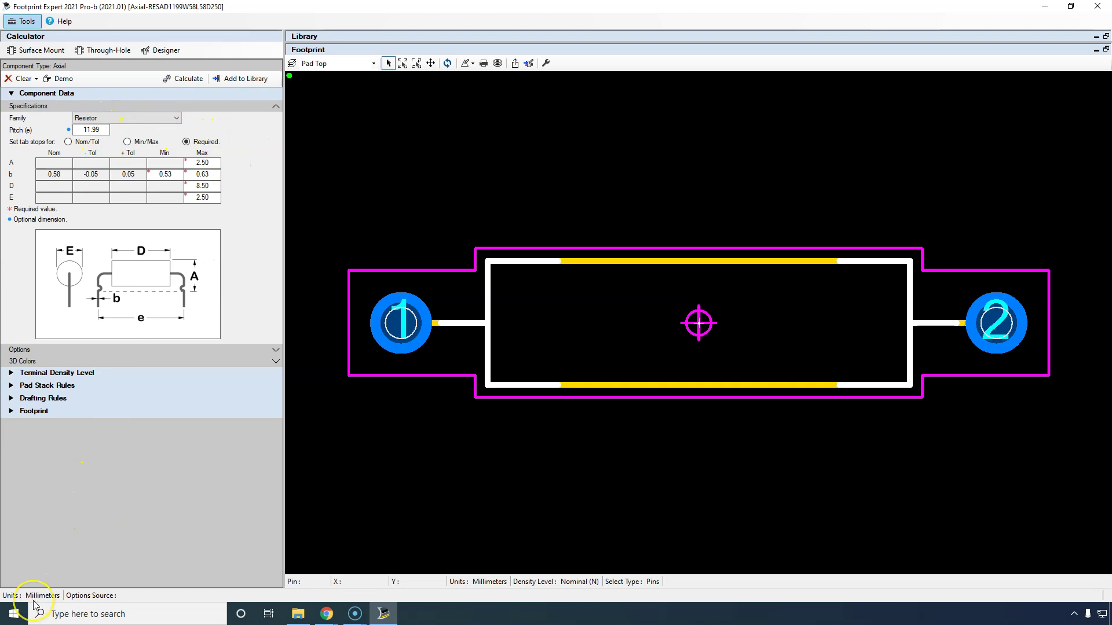
Step: Review the available measurement units in the component options, keep Millimeters and collapse the options
left_click(103, 350)
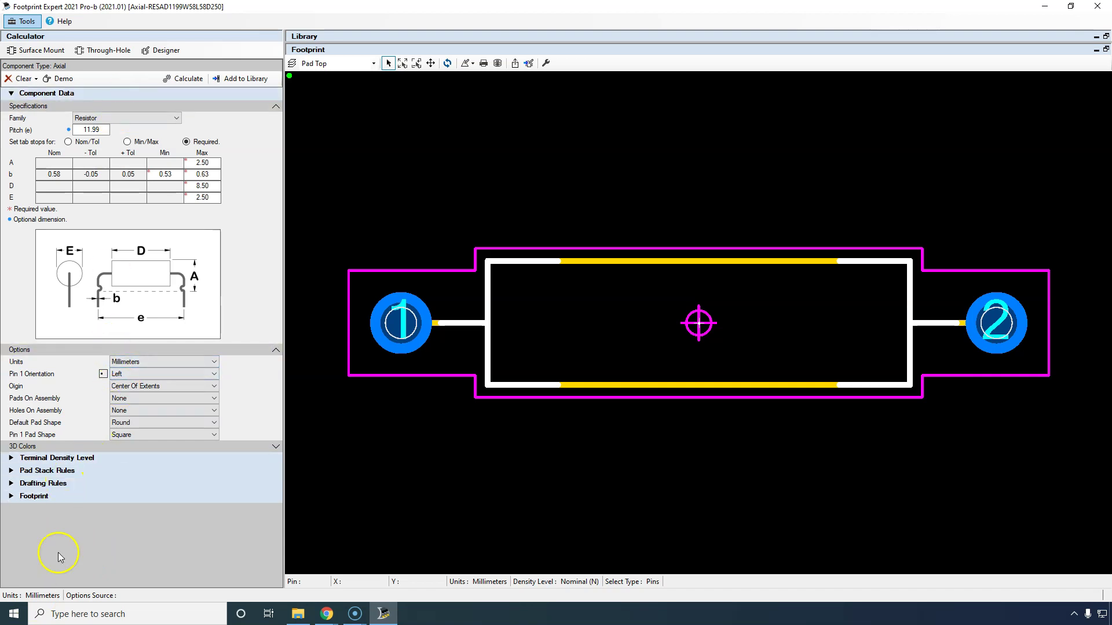
left_click(209, 362)
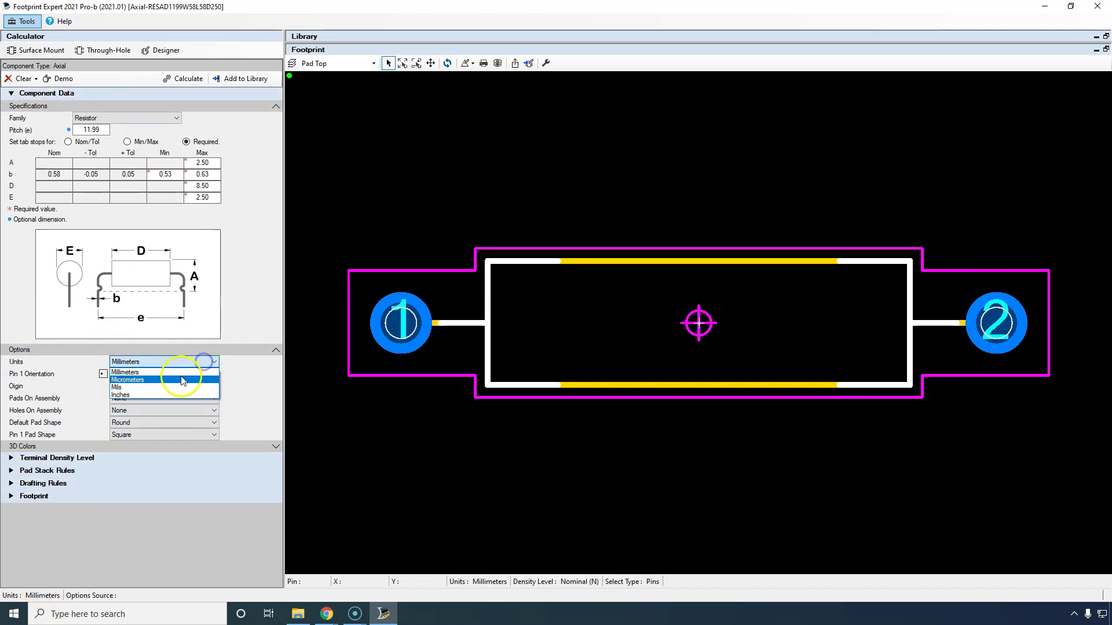
left_click(243, 376)
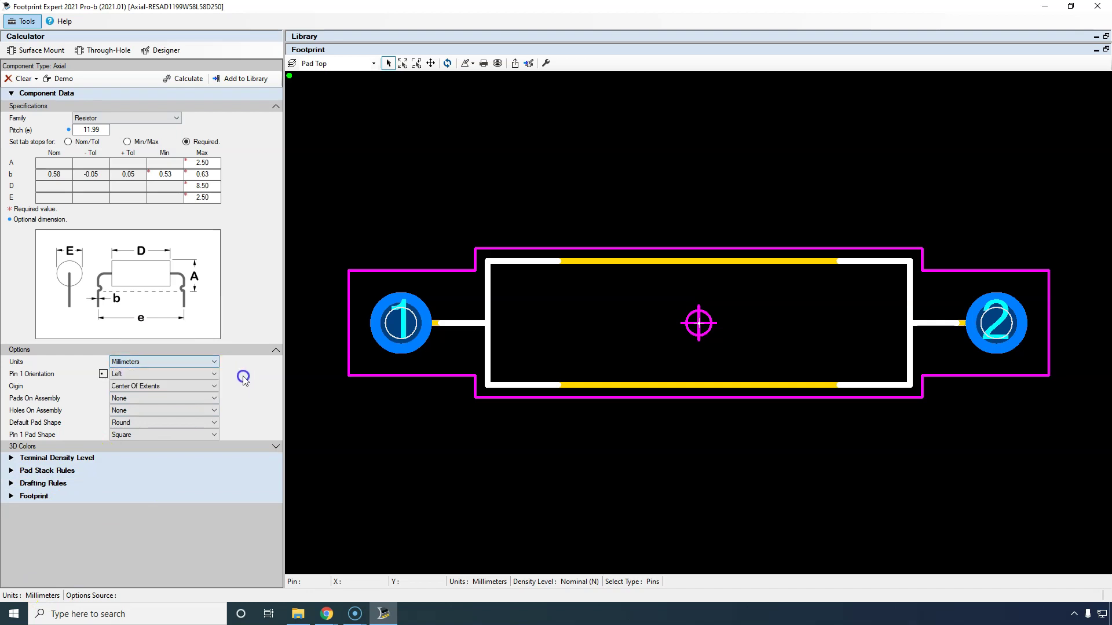
left_click(275, 351)
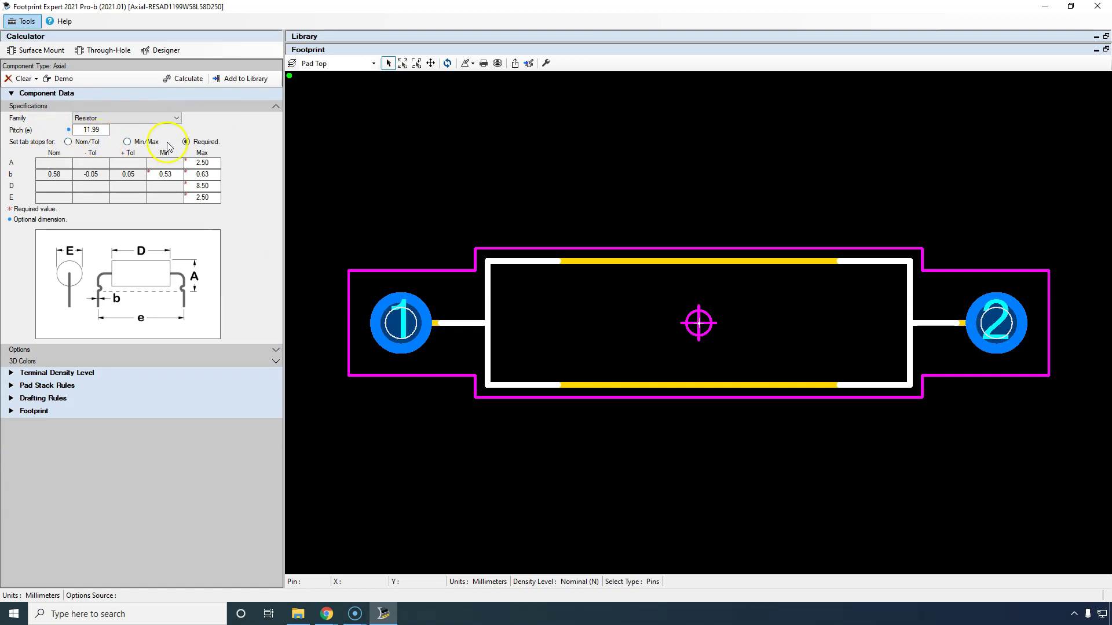
Step: Skip the Enterprise Edition advertisement and return to the Axial component specifications
left_click(202, 147)
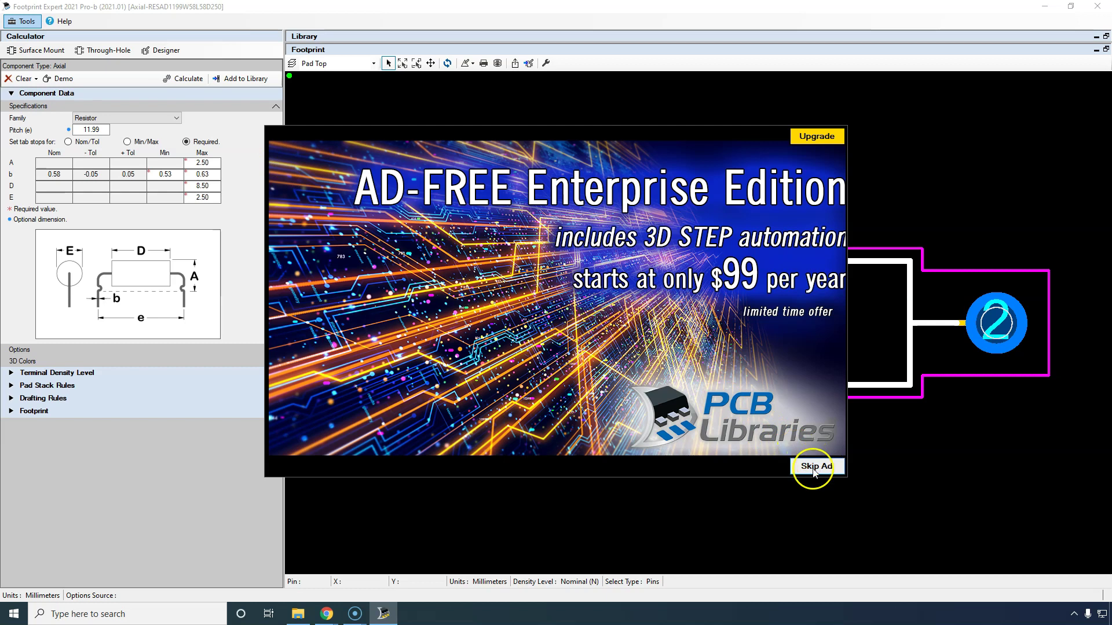
left_click(814, 470)
left_click(814, 470)
left_click(816, 466)
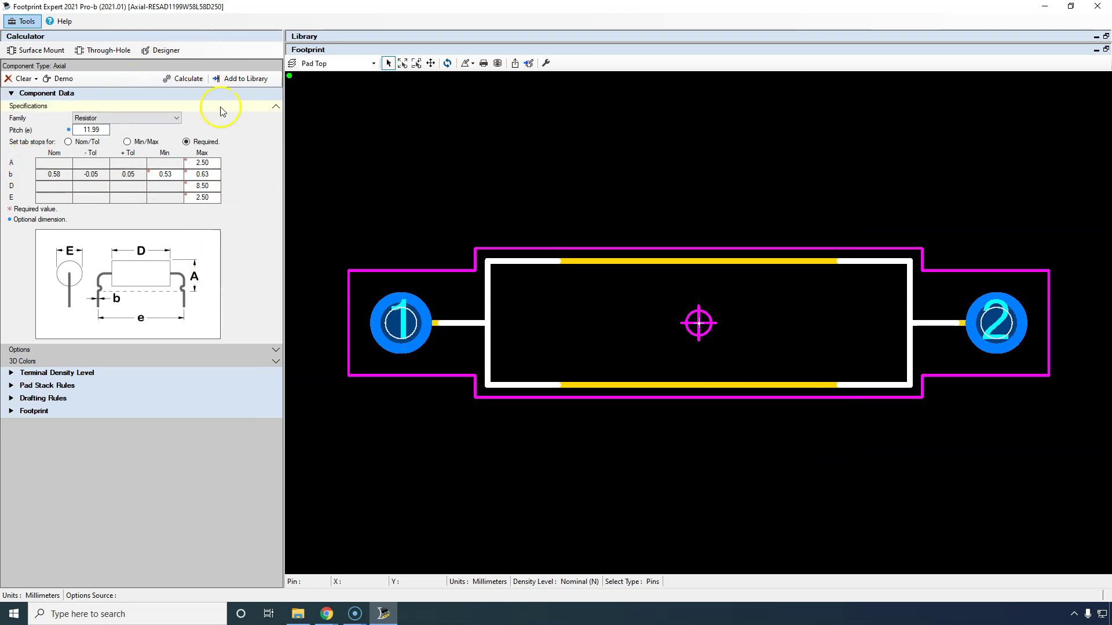
Step: Examine the required maximum height A and minimum lead width b against the dimension diagram
left_click(218, 157)
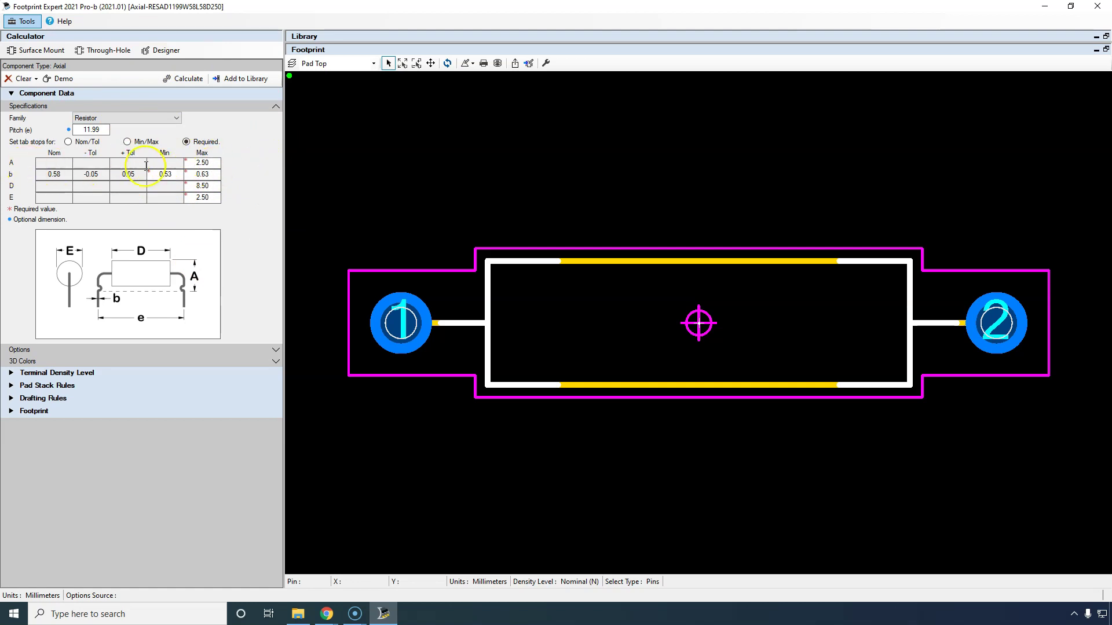
double_click(207, 163)
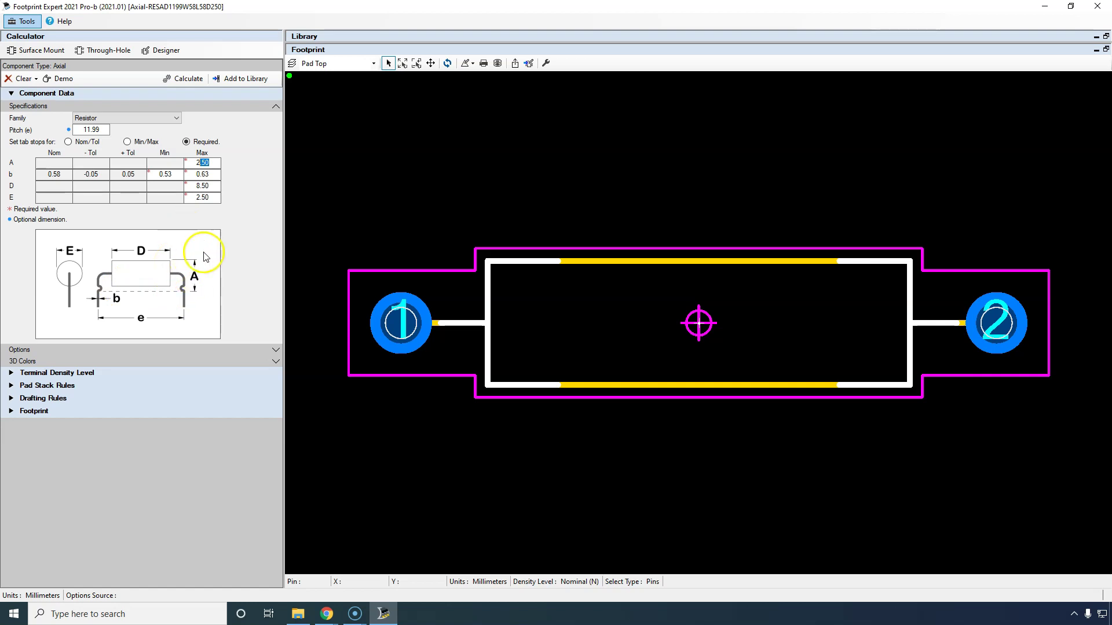
left_click(238, 165)
left_click(208, 165)
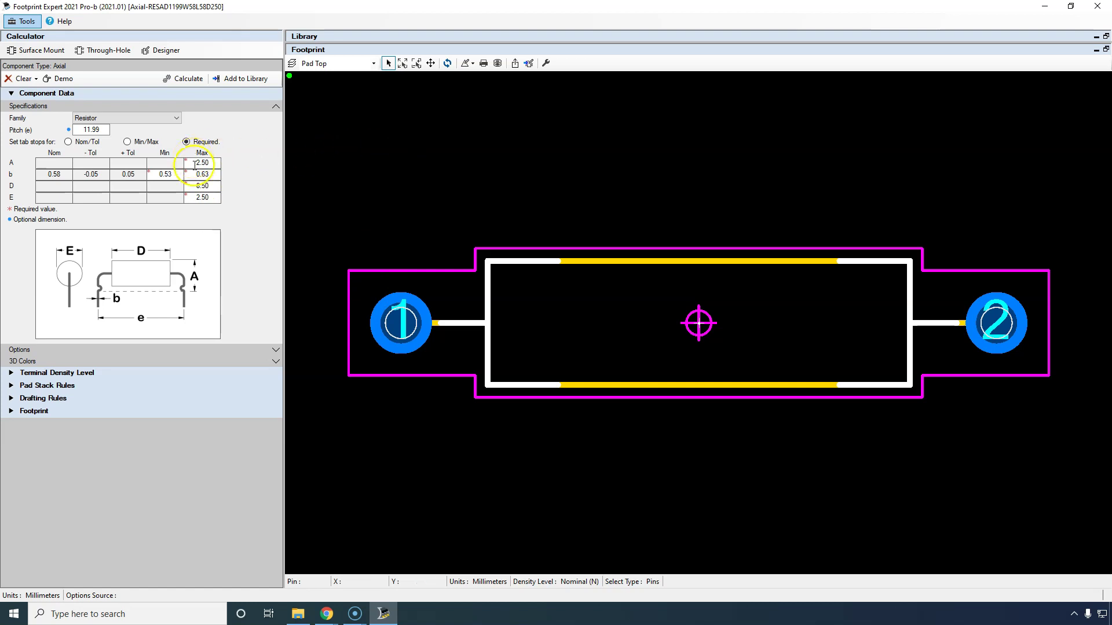
left_click(243, 159)
left_click(197, 163)
left_click(66, 218)
left_click(241, 167)
left_click(163, 175)
left_click(234, 173)
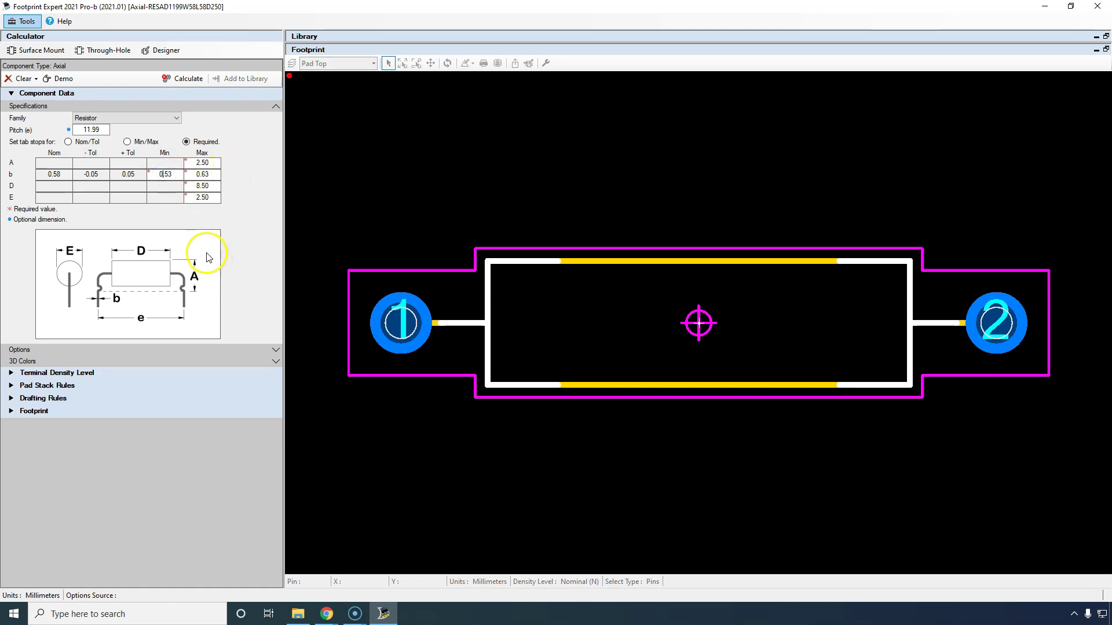
Step: Set the maximum lead width b to 0.60 mm
left_click(207, 176)
left_click(235, 172)
left_click(197, 174)
left_click(208, 174)
key("Tab")
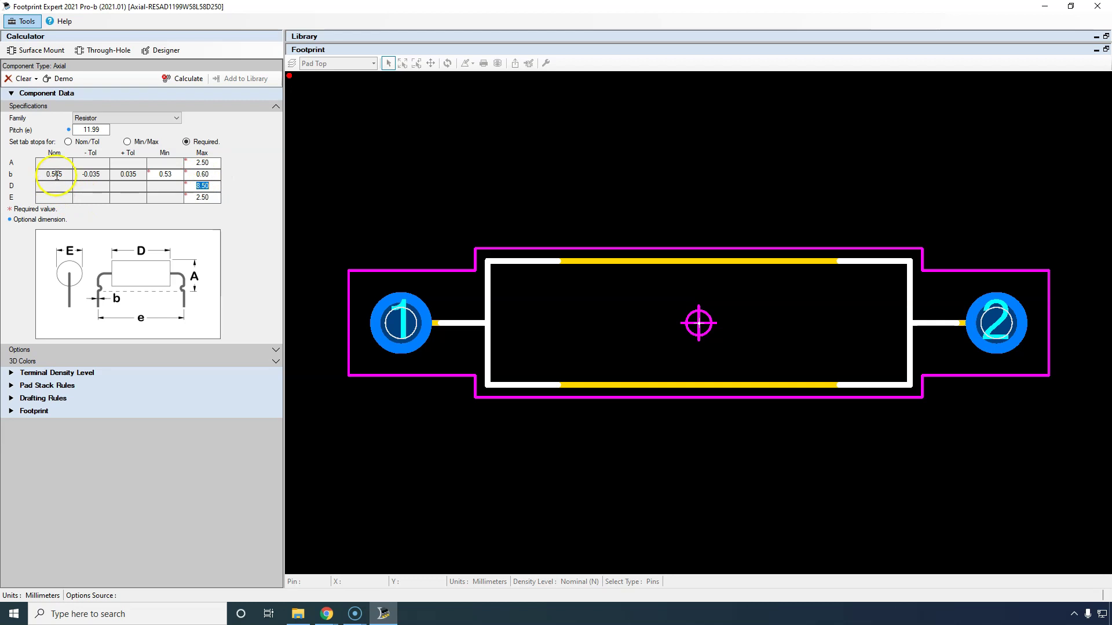
Step: Restore the maximum lead width b to 0.63 mm
left_click(216, 174)
type("3")
key("Tab")
left_click(248, 182)
left_click(248, 182)
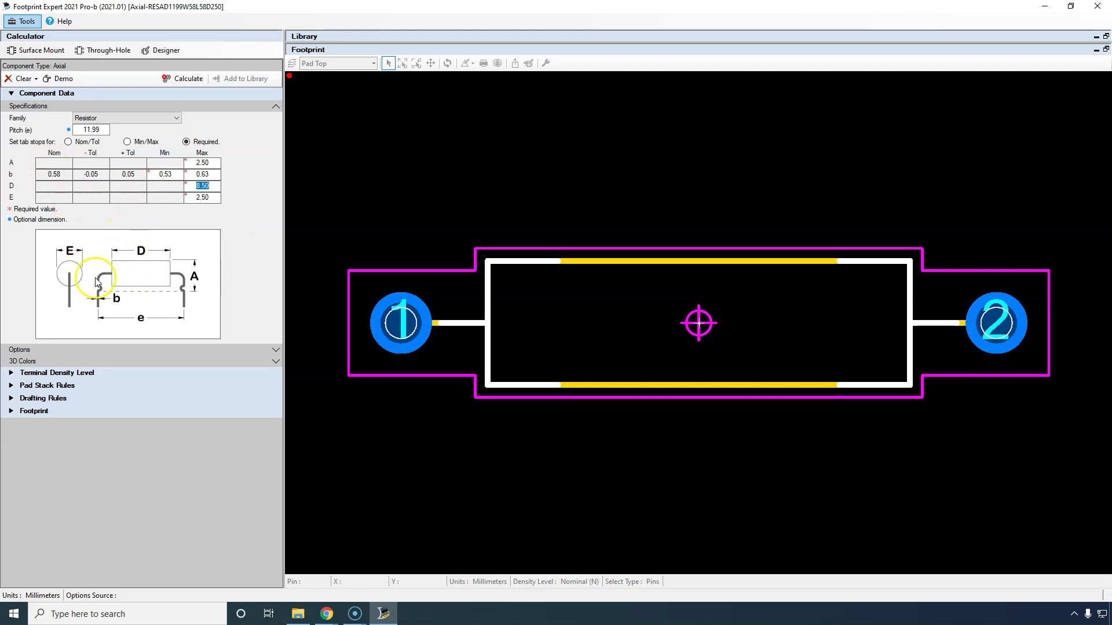
Step: Check the maximum body diameter E, and review the Pin 1 Orientation choices in the component options, keeping Left
left_click(214, 197)
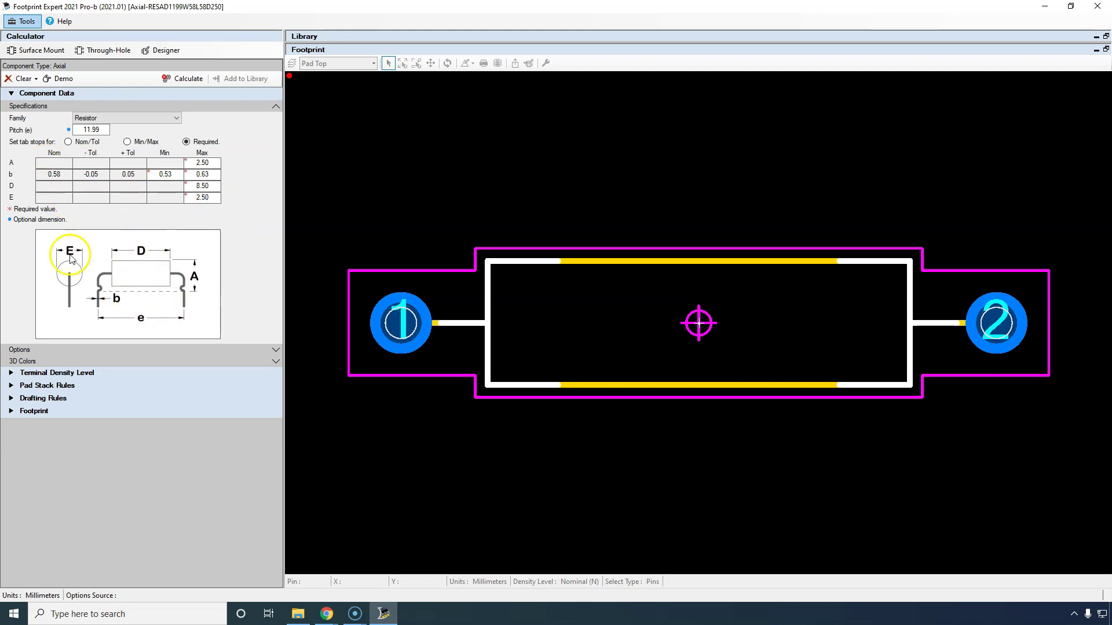
left_click(254, 231)
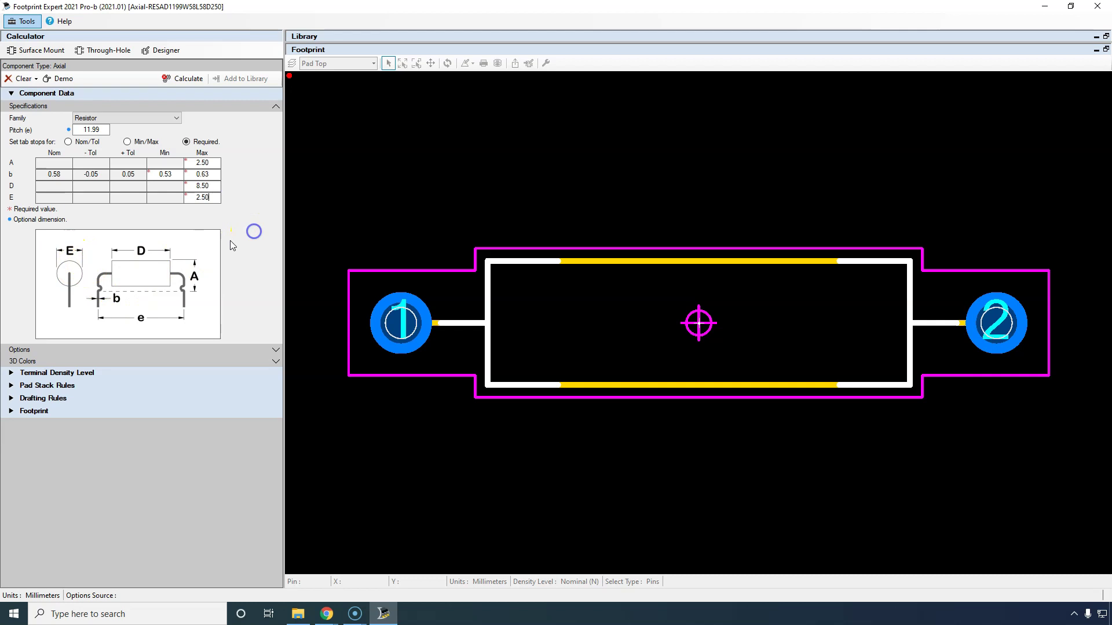
left_click(275, 105)
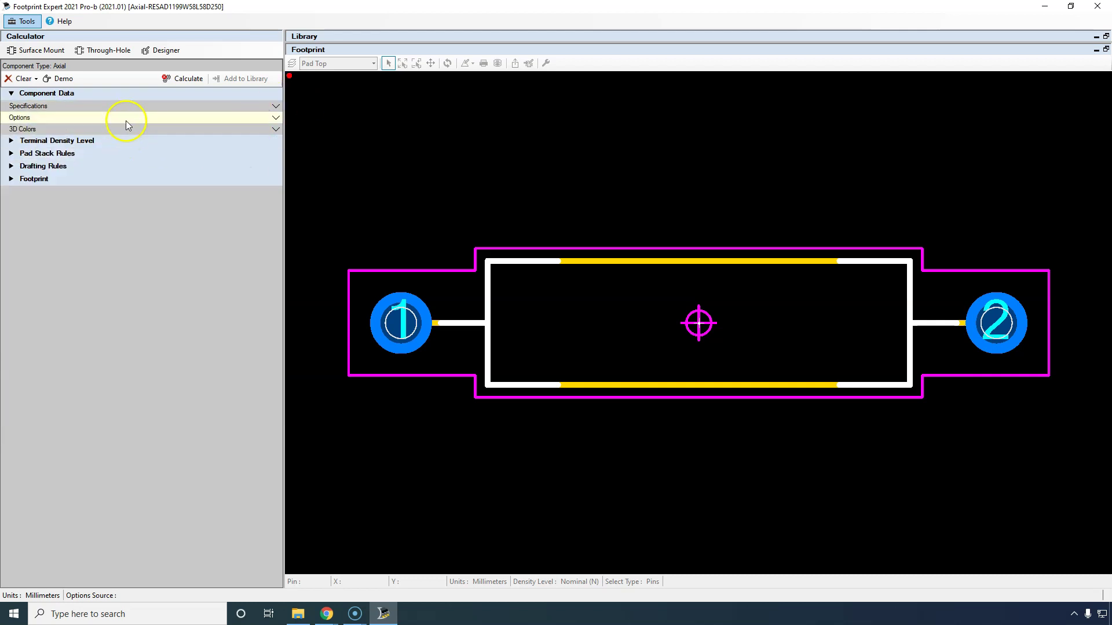
left_click(270, 117)
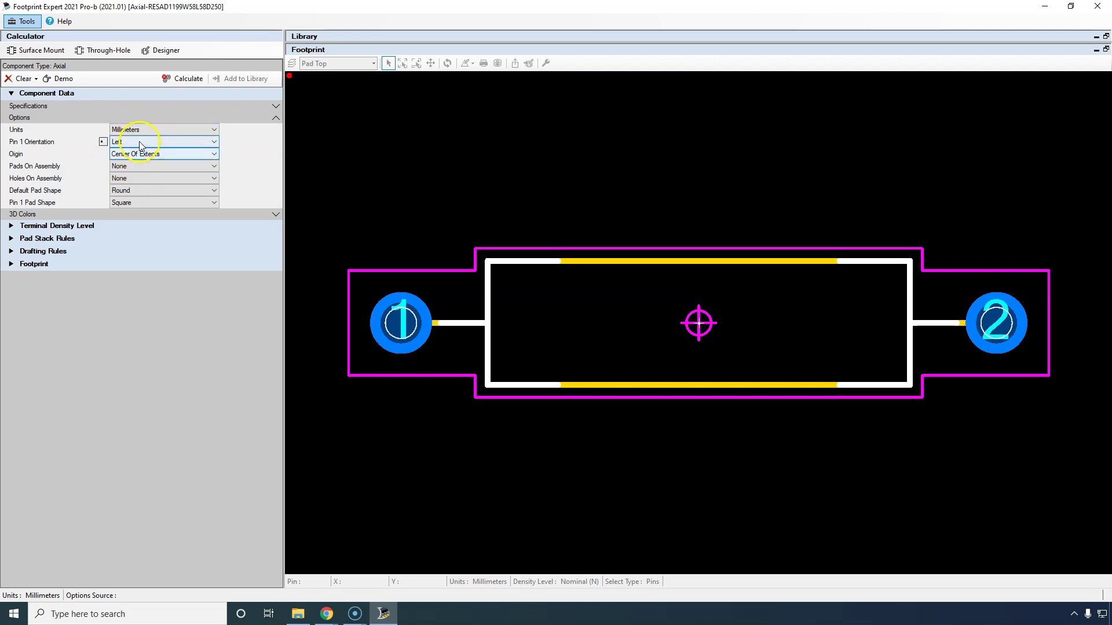
left_click(160, 141)
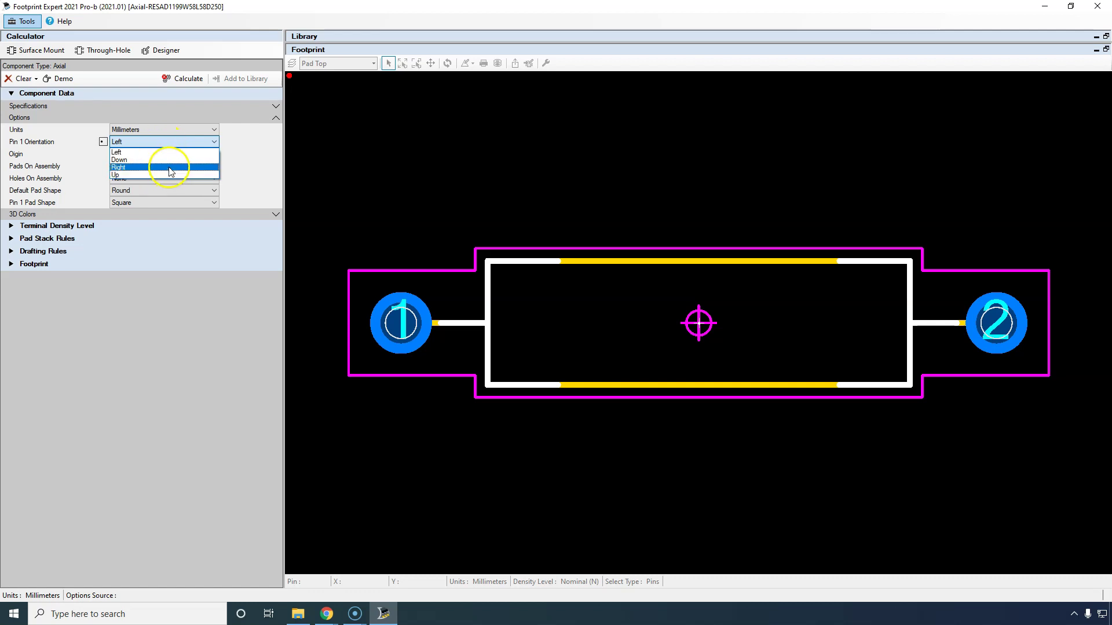
left_click(183, 142)
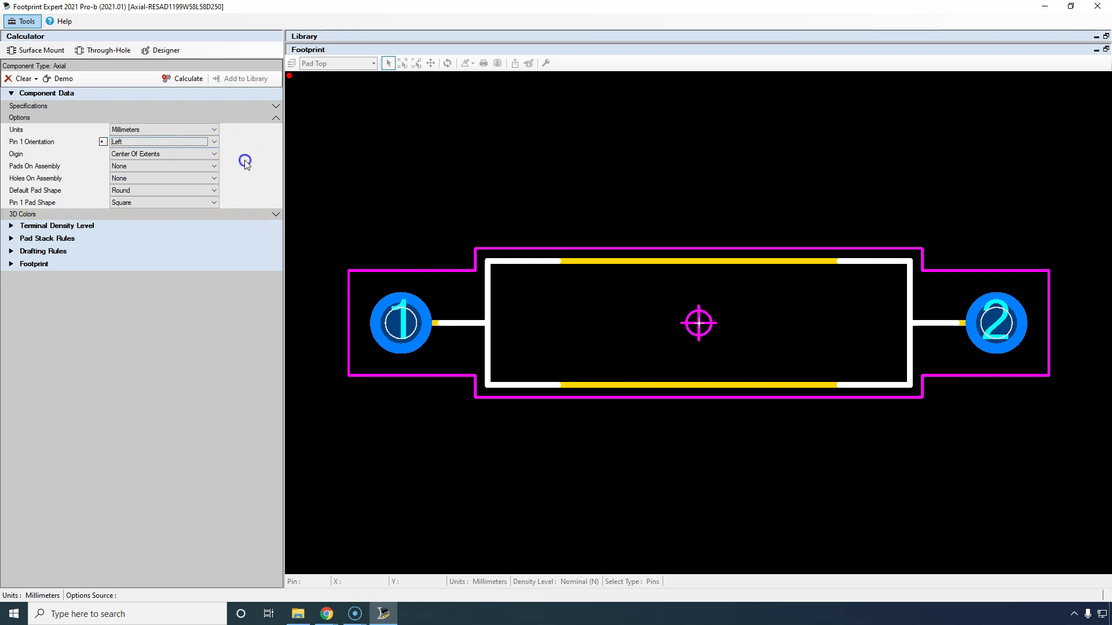
Step: Set the footprint origin to Pin 1 in the component options
left_click(76, 154)
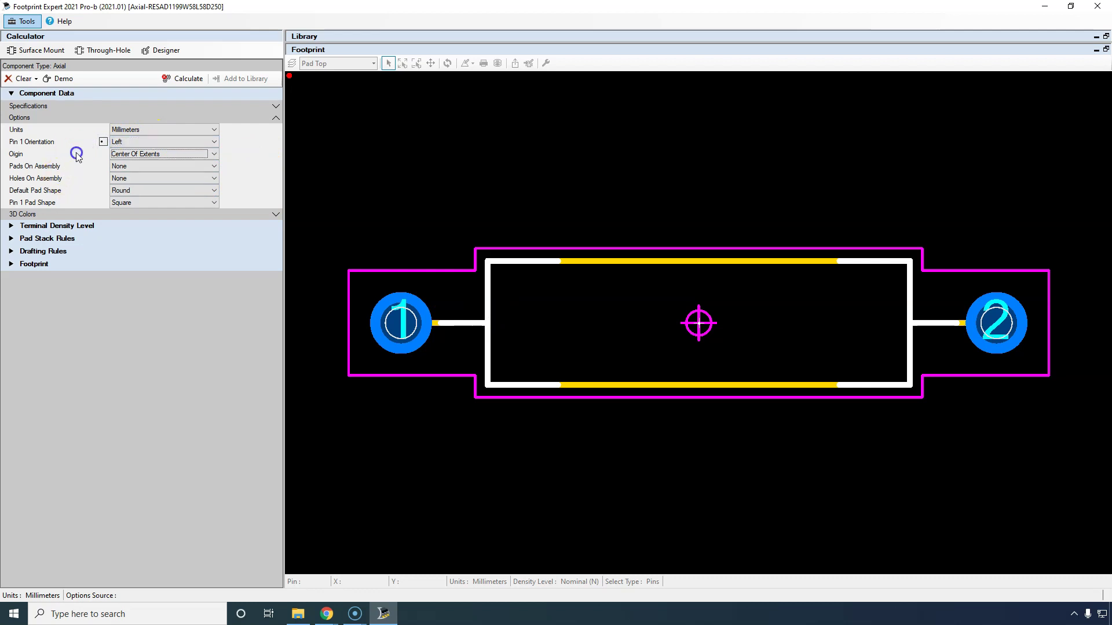
left_click(215, 154)
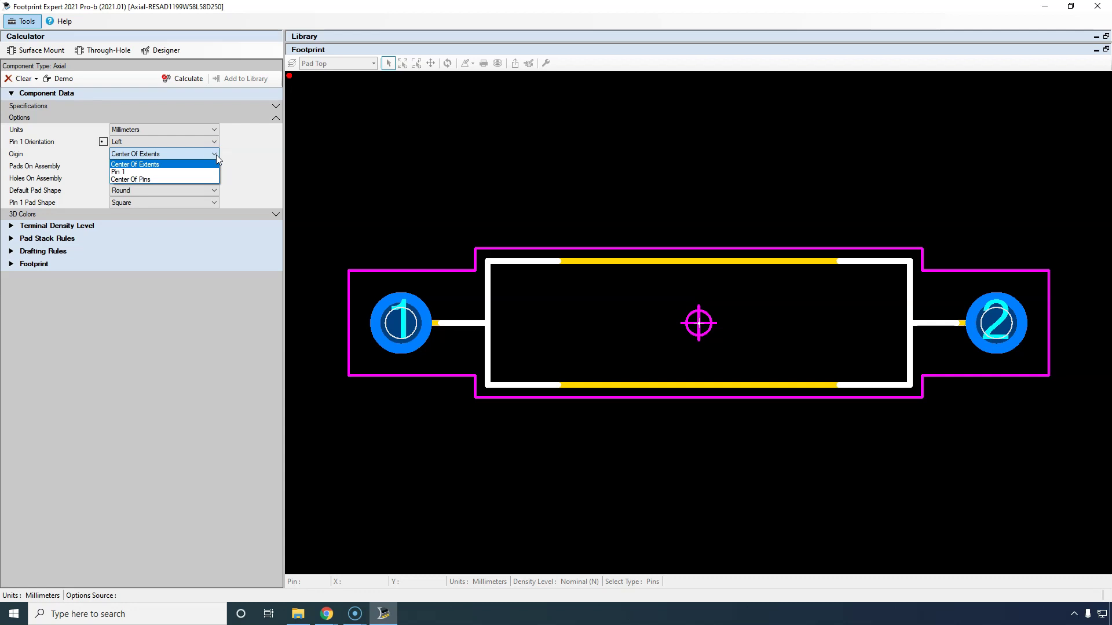
left_click(199, 172)
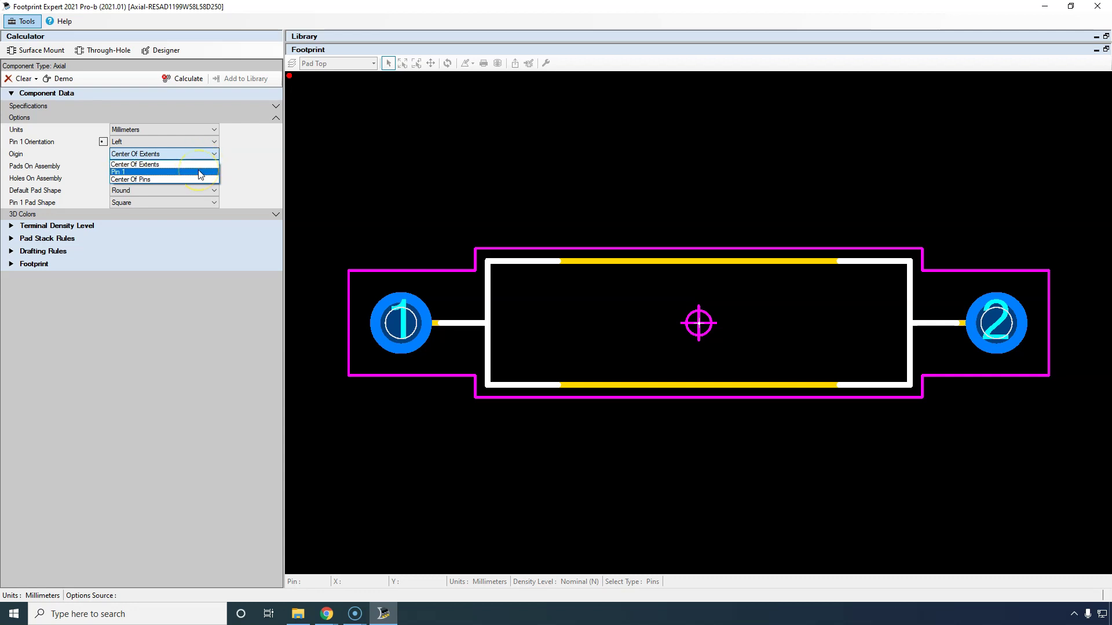
left_click(408, 333)
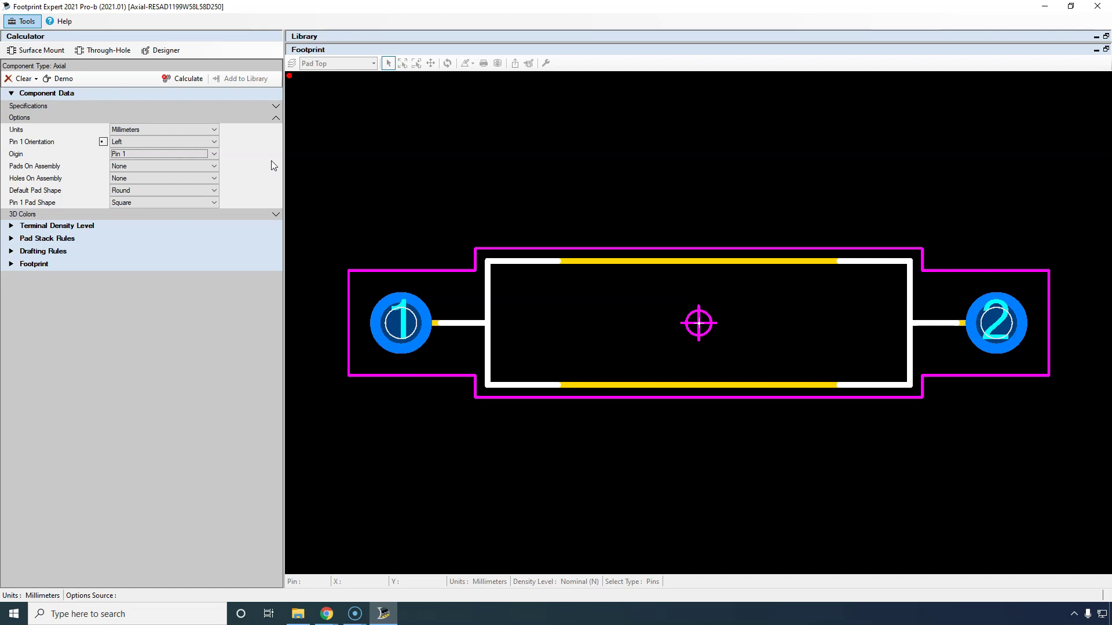
Step: Review the Pads On Assembly choices, keeping None, and set Holes On Assembly to Outline
left_click(180, 166)
left_click(176, 166)
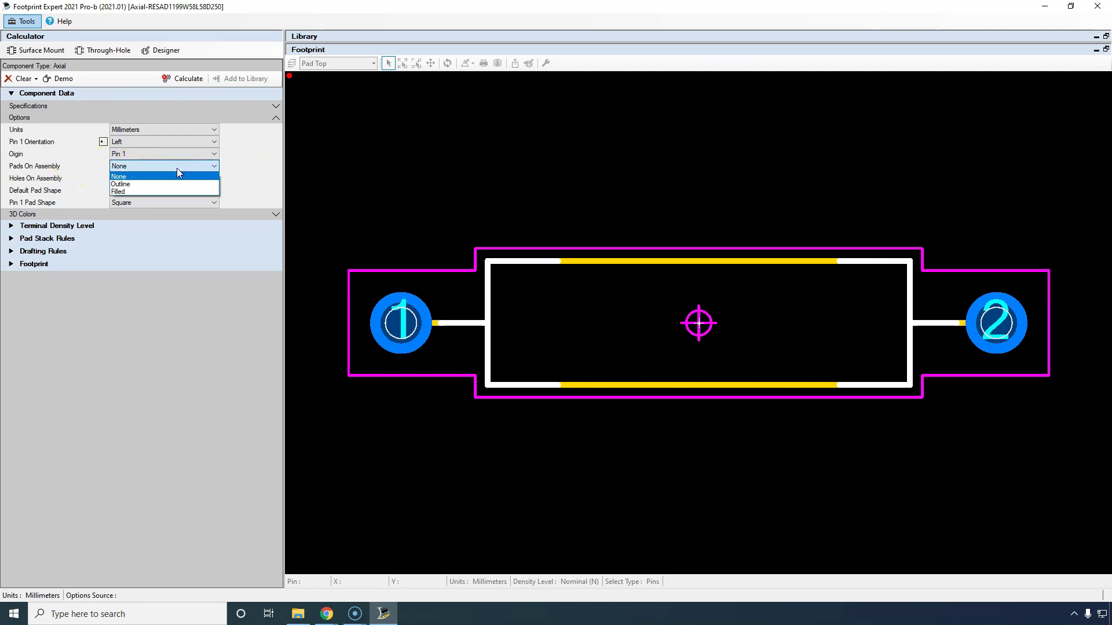
left_click(176, 168)
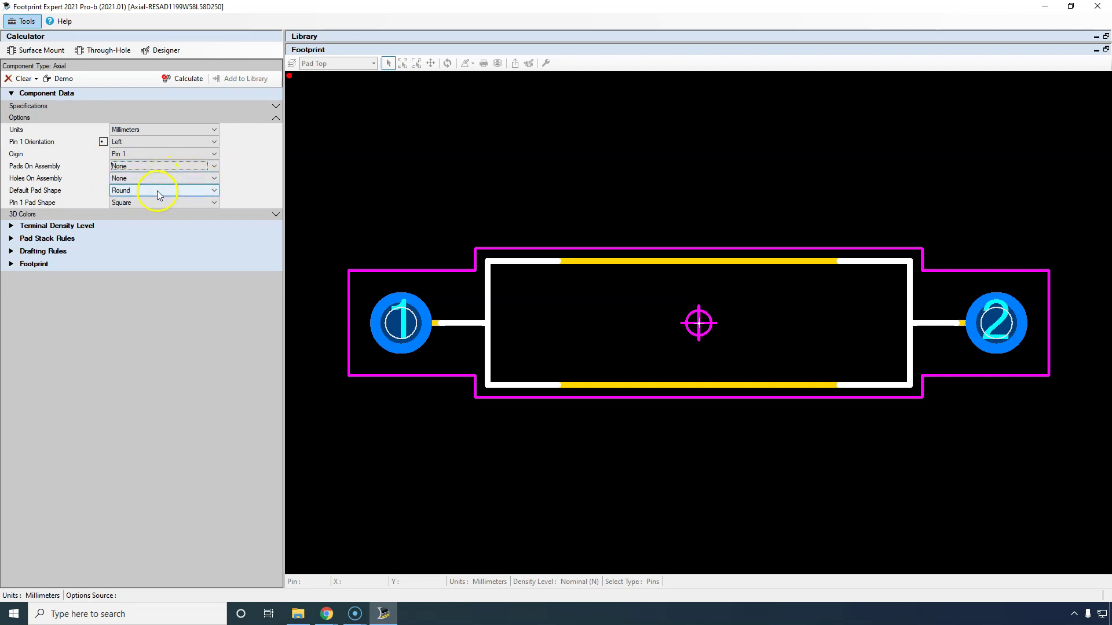
left_click(170, 179)
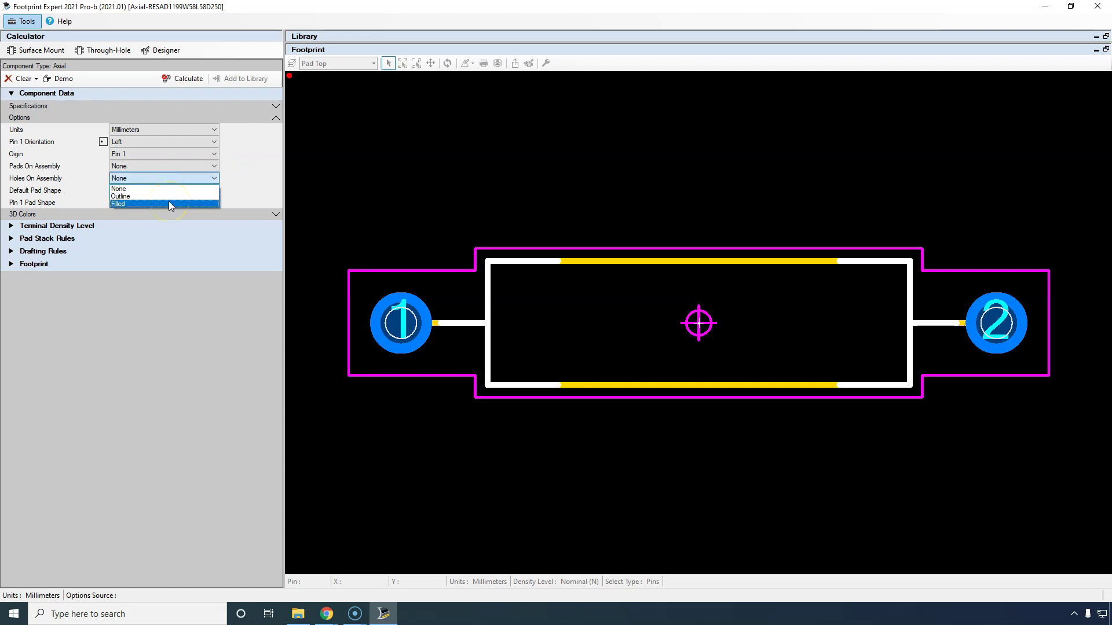
left_click(169, 197)
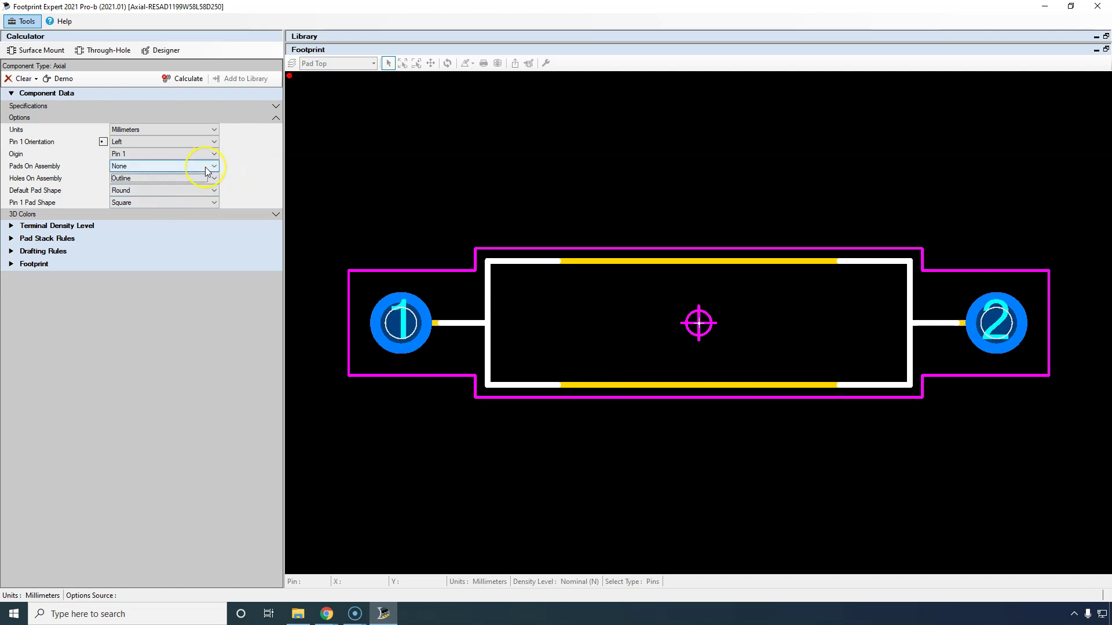
Step: Set Holes On Assembly to Filled and Pads On Assembly to Outline in the component options
left_click(207, 168)
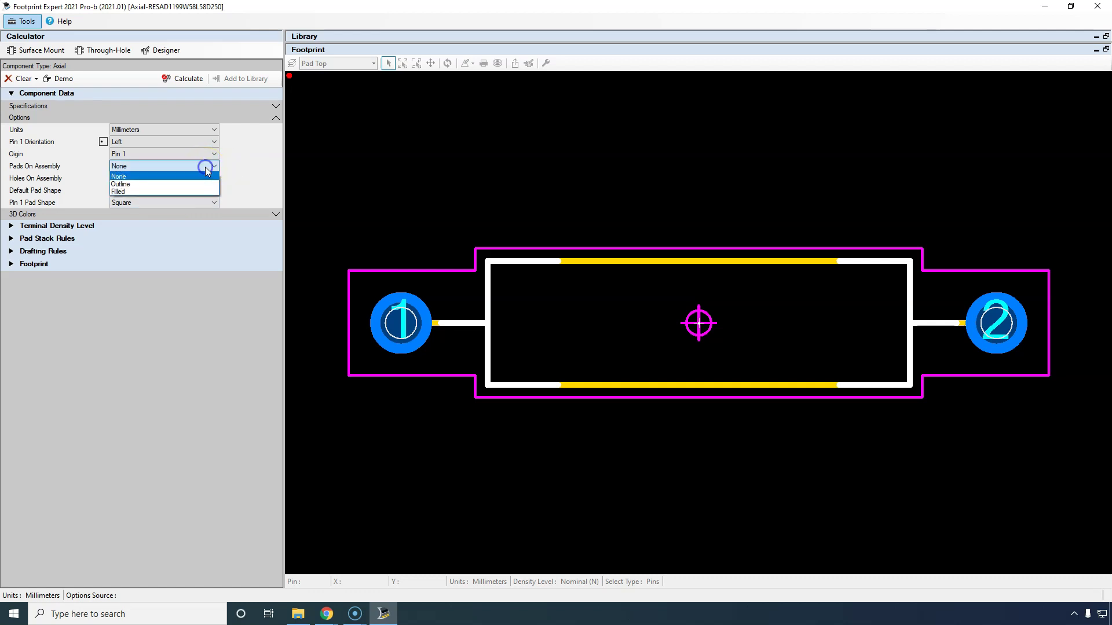
left_click(205, 167)
left_click(193, 179)
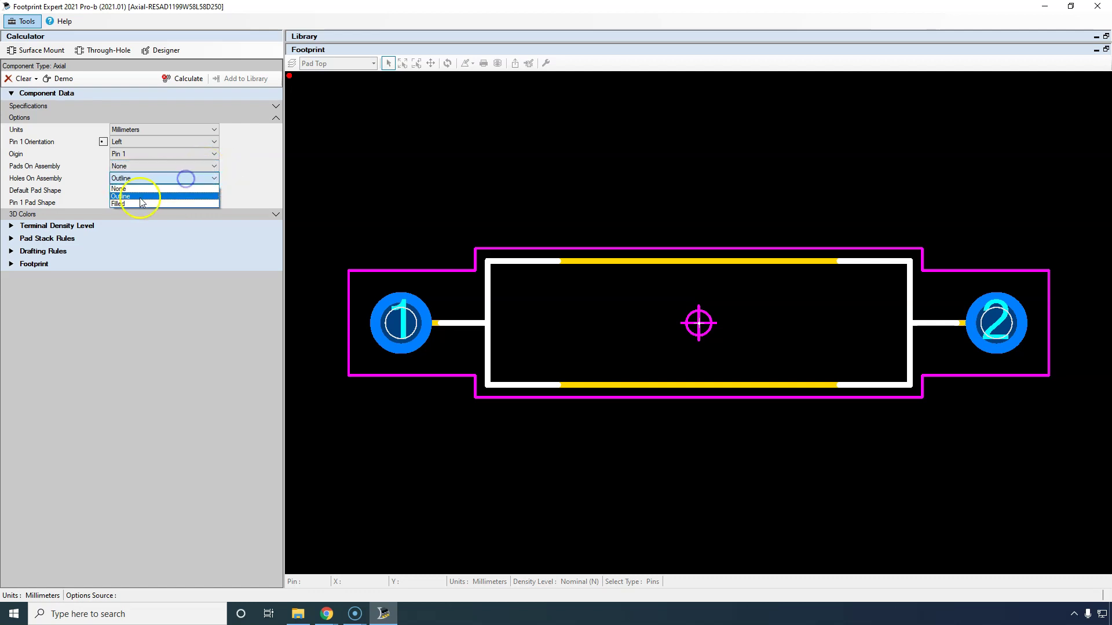
left_click(130, 203)
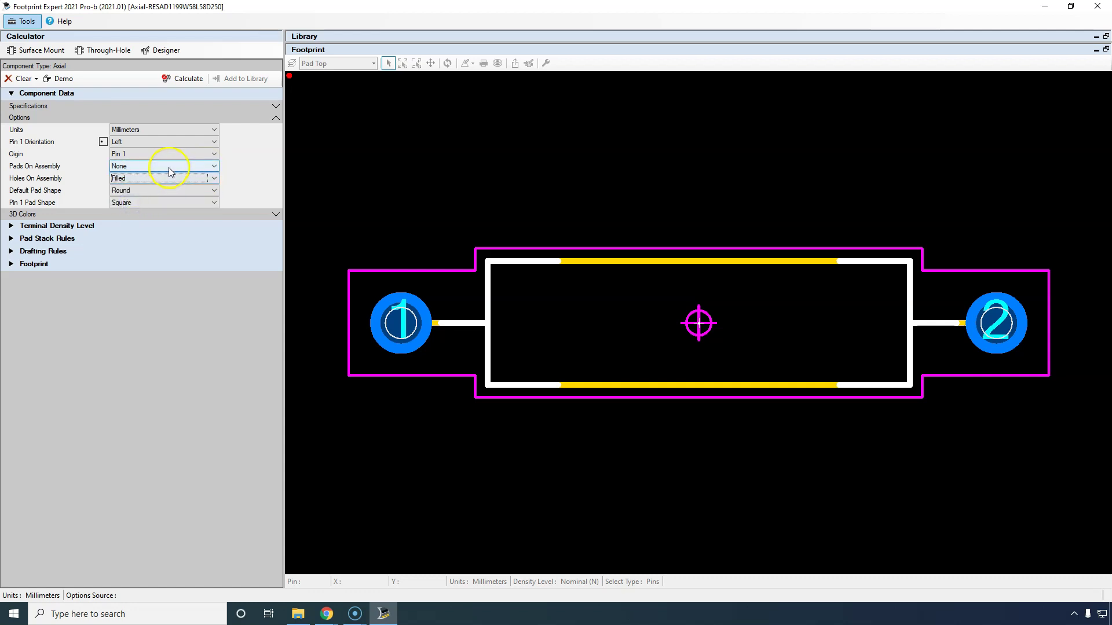
left_click(164, 166)
left_click(133, 186)
left_click(242, 172)
left_click(67, 197)
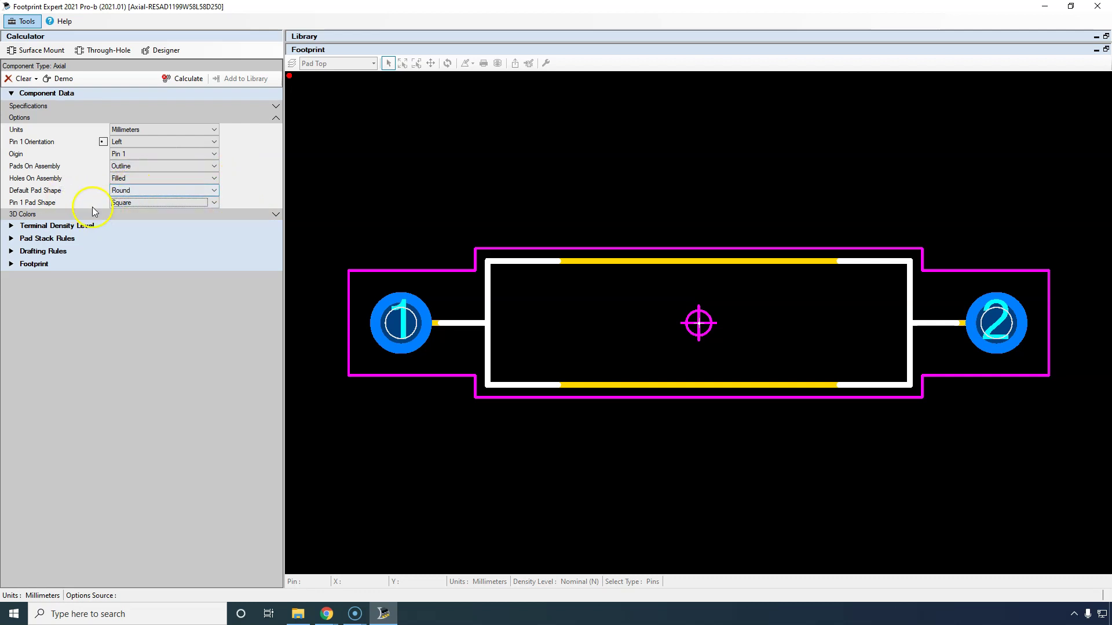
Step: Try Round as the Pin 1 Pad Shape and return it to Square
left_click(168, 202)
left_click(169, 202)
left_click(235, 194)
left_click(197, 202)
left_click(167, 213)
left_click(179, 203)
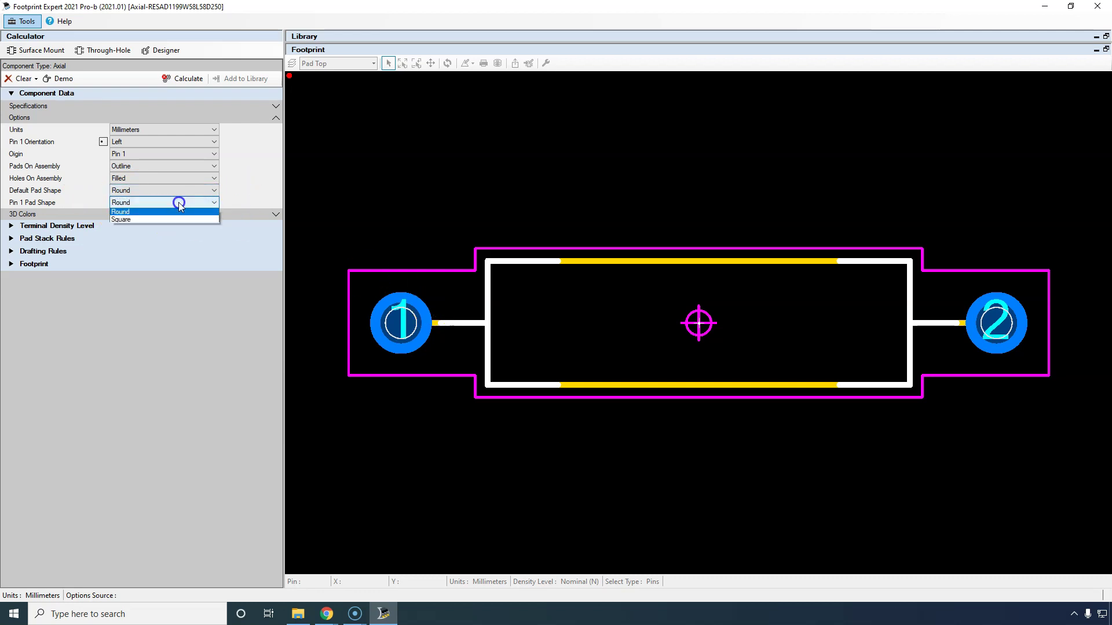
left_click(171, 219)
left_click(237, 192)
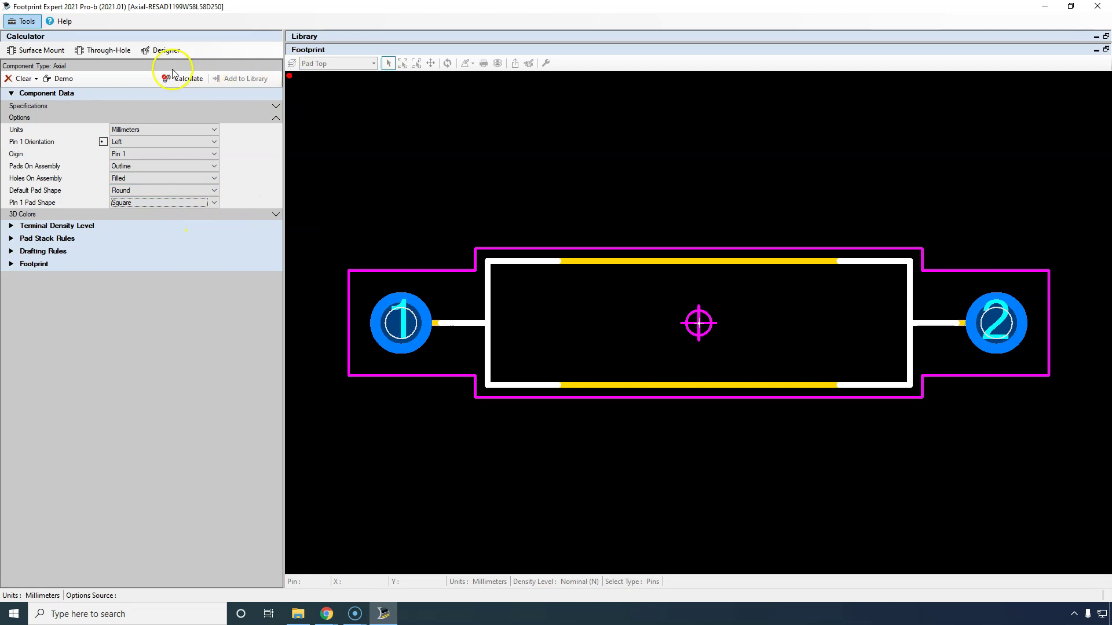
Step: Recalculate the axial footprint with the updated component options and collapse the options section
left_click(172, 80)
left_click(246, 153)
left_click(247, 175)
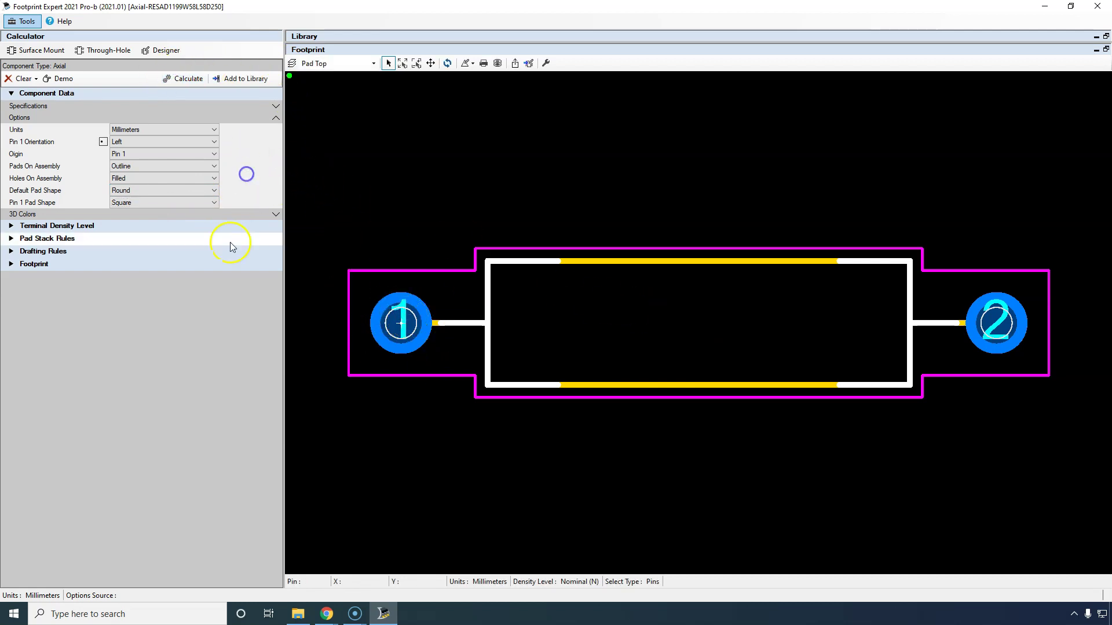
left_click(274, 117)
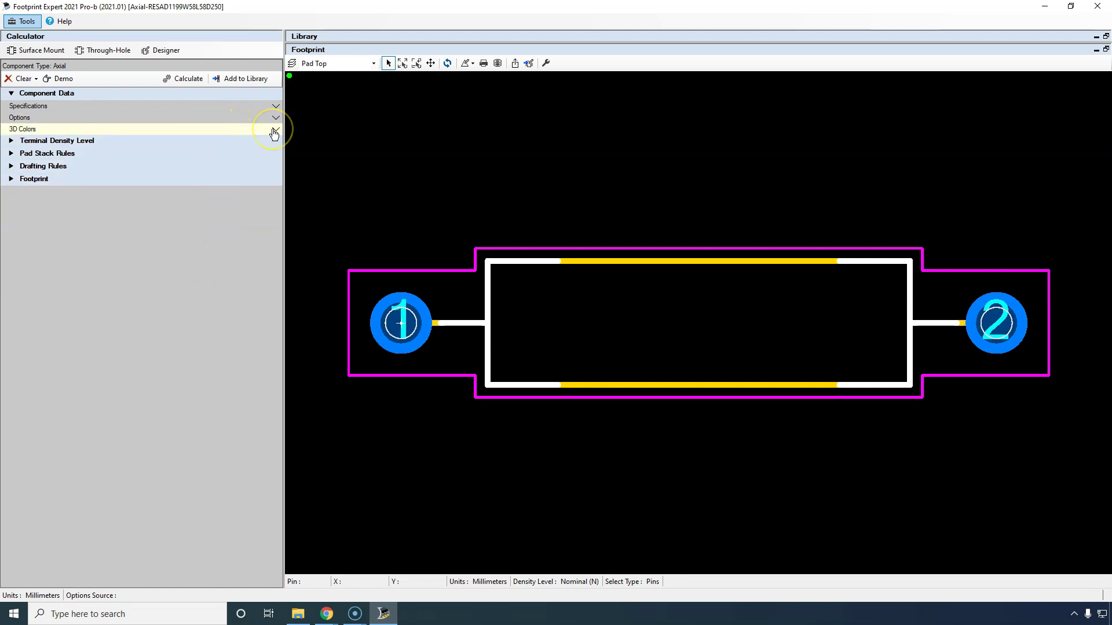
Step: Set the 3D model's Primary Body color to Base Black and dismiss the advertisement
left_click(274, 131)
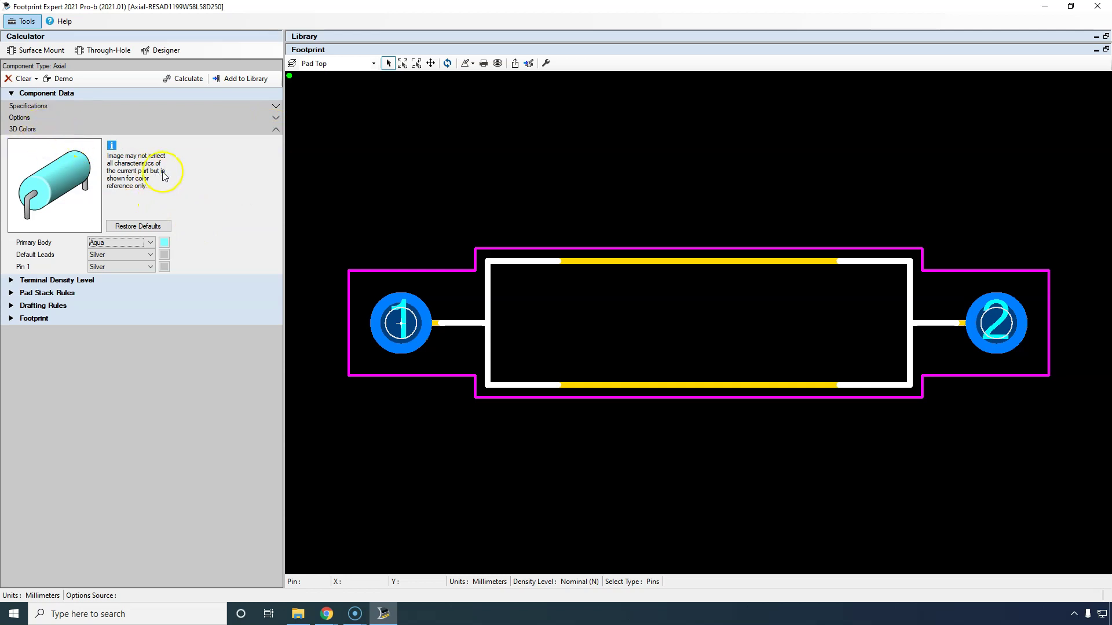
left_click(149, 242)
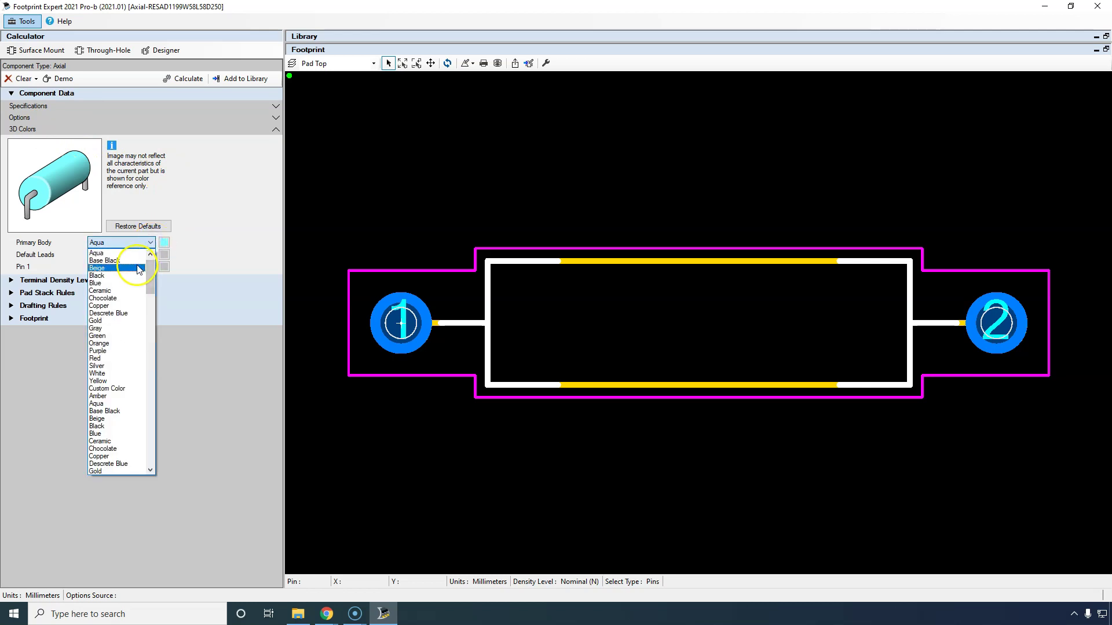
left_click(136, 260)
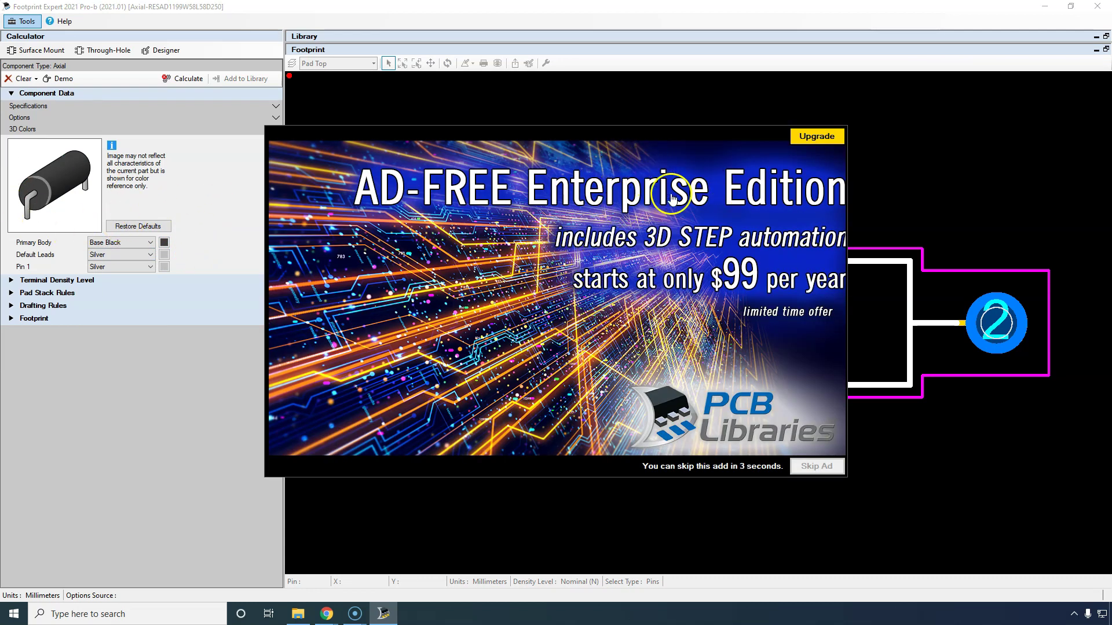
left_click(819, 470)
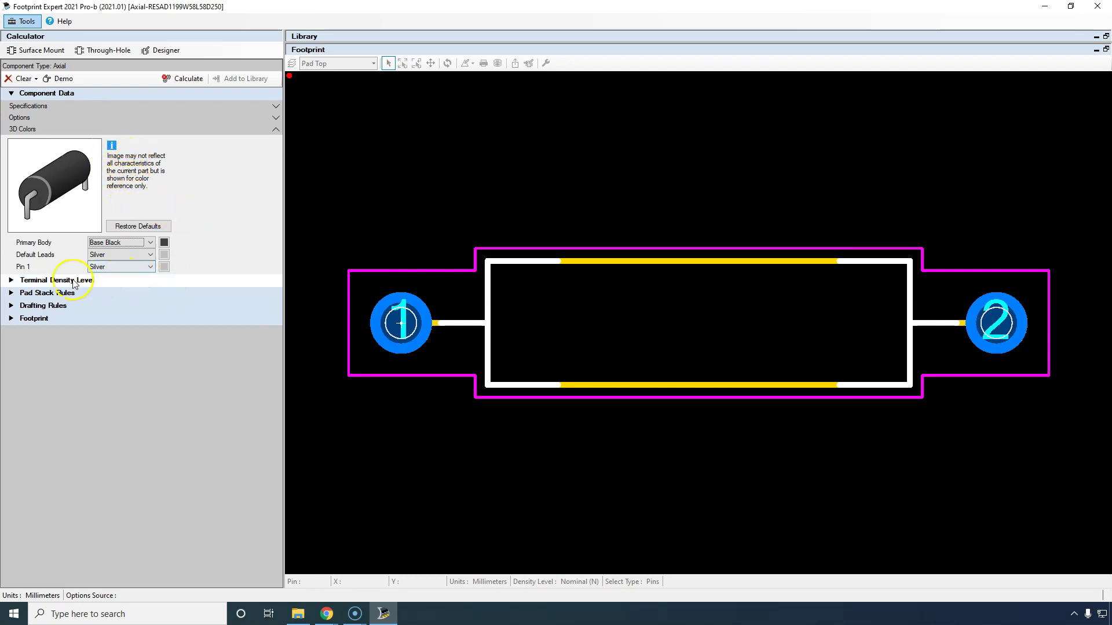
left_click(231, 133)
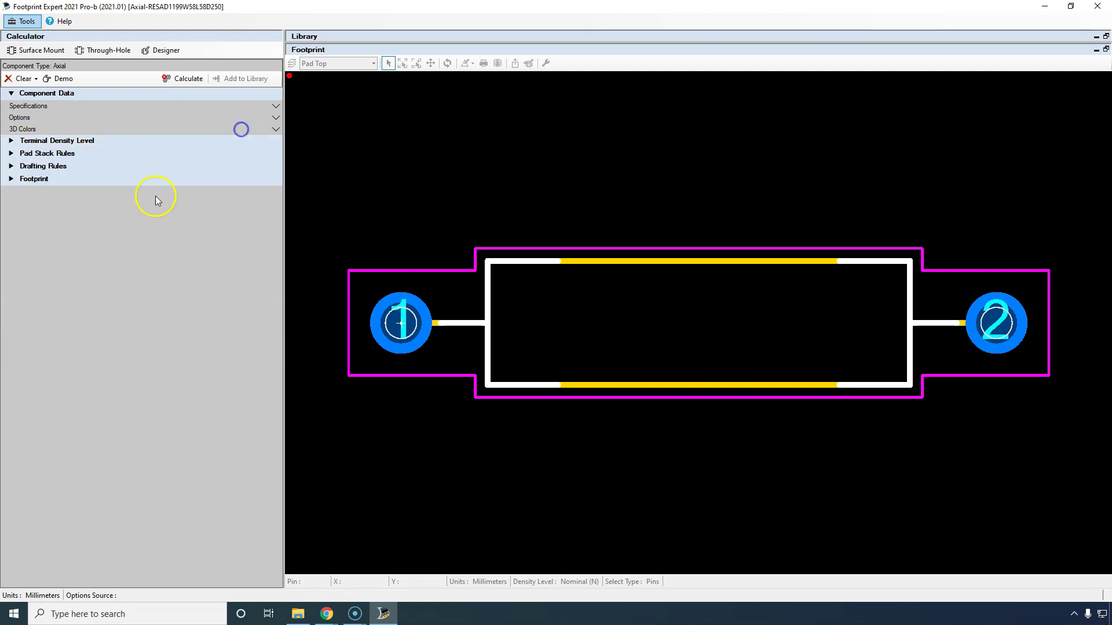
Step: View the through-hole reference diagram in the Terminal Density Level settings
left_click(10, 140)
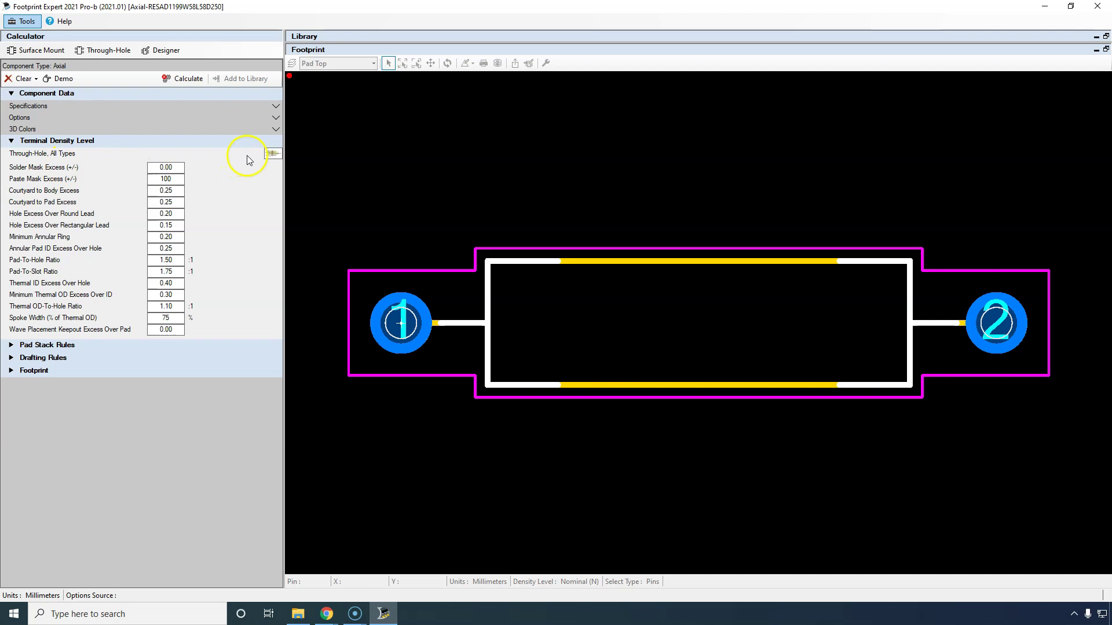
left_click(273, 154)
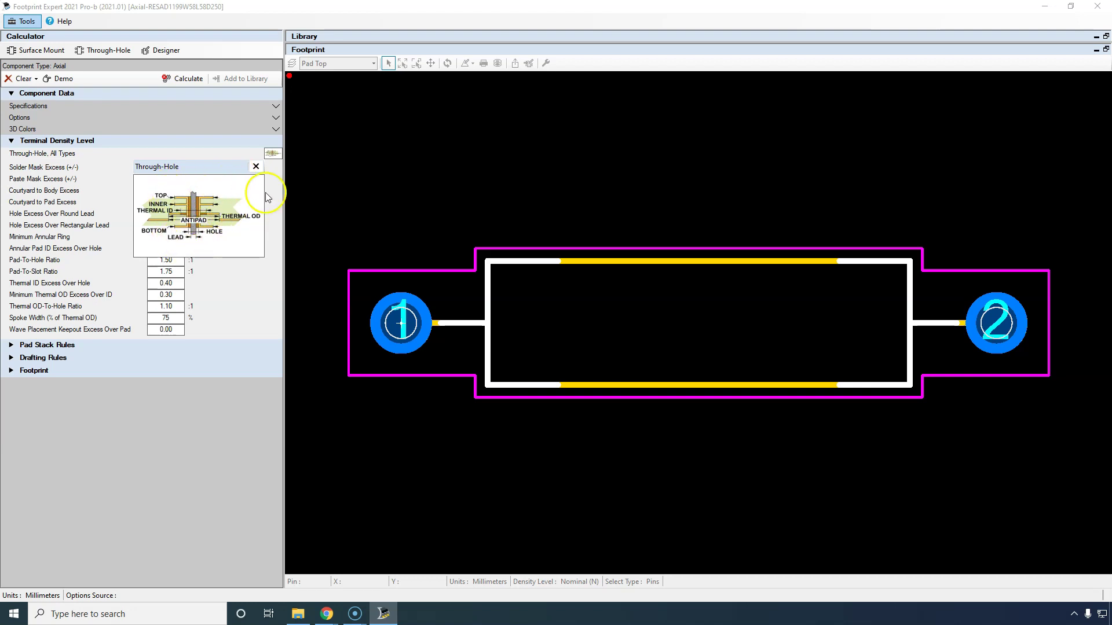
left_click(257, 168)
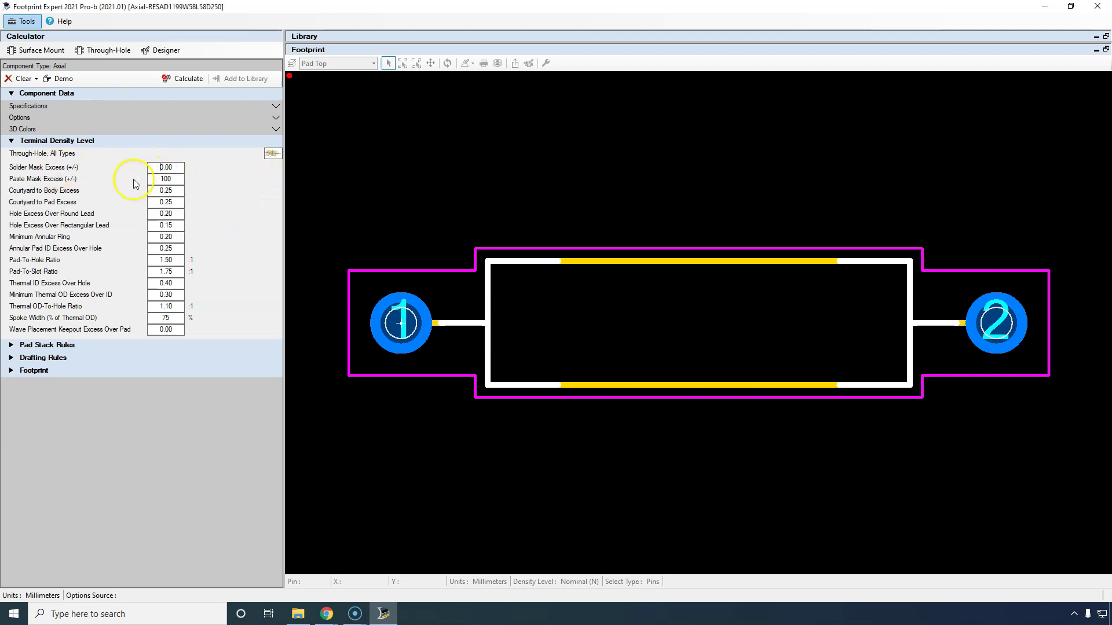
Step: Examine the solder mask, paste mask and courtyard excess values for through-hole parts
left_click(174, 173)
left_click(177, 168)
left_click(174, 179)
left_click(68, 194)
left_click(172, 178)
type(".")
left_click(181, 180)
double_click(164, 179)
left_click(176, 197)
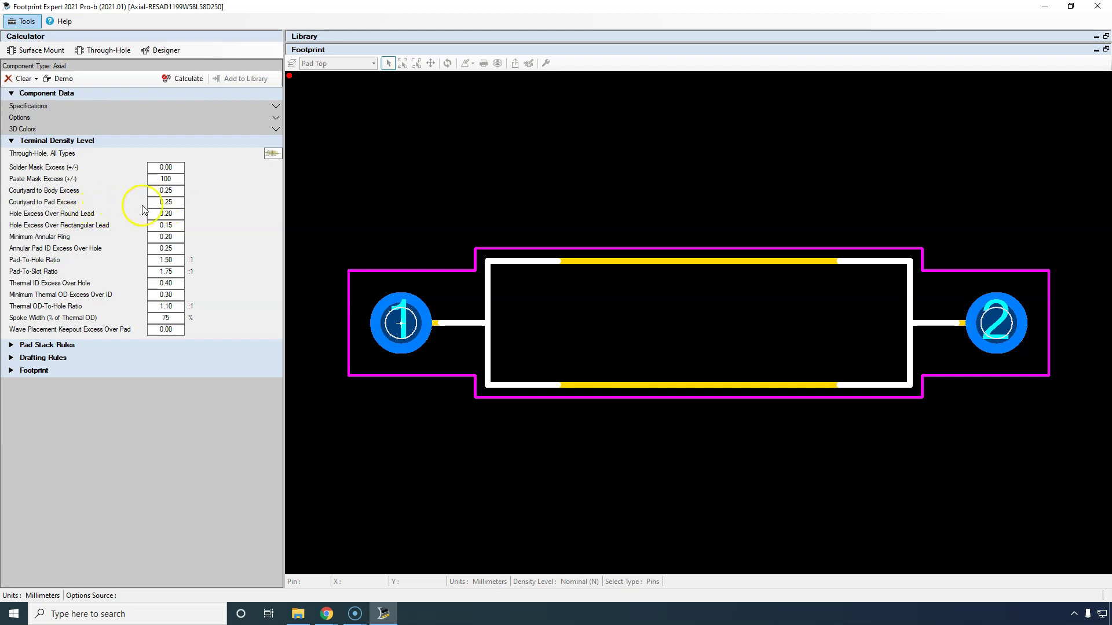
Step: Examine the round and rectangular lead hole excess and the Minimum Annular Ring, consulting the through-hole diagram
left_click(184, 215)
left_click(168, 226)
double_click(162, 236)
left_click(271, 154)
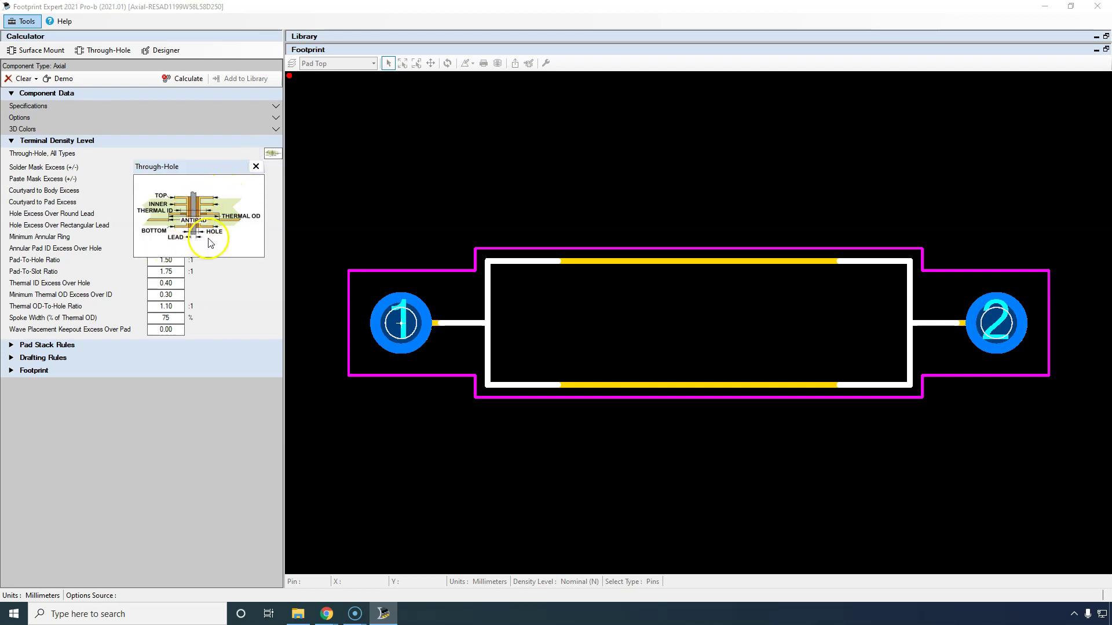
left_click(256, 167)
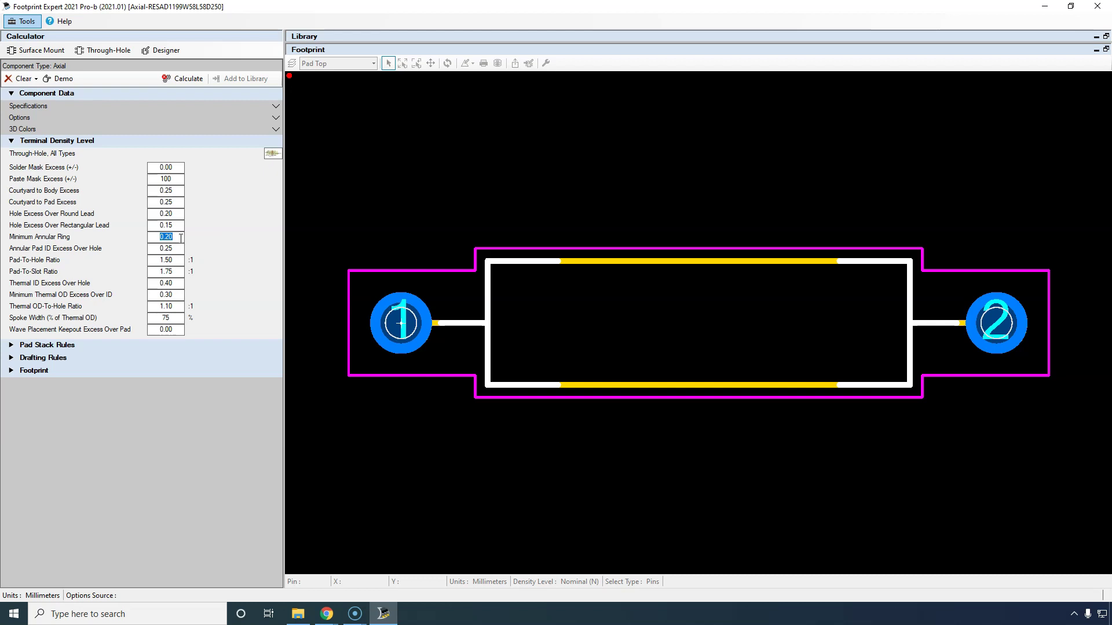
left_click(180, 238)
left_click(158, 237)
left_click(172, 237)
Step: Examine the Annular Pad ID Excess Over Hole, Pad-To-Hole Ratio and Pad-To-Slot Ratio values
left_click(182, 248)
left_click(178, 262)
double_click(175, 261)
left_click(178, 268)
left_click(200, 258)
left_click(103, 289)
scroll(166, 284, "up", 1)
Step: Check the thermal settings against the through-hole diagram, review Spoke Width and Wave Placement Keepout Excess, and collapse the Terminal Density Level section
left_click(272, 153)
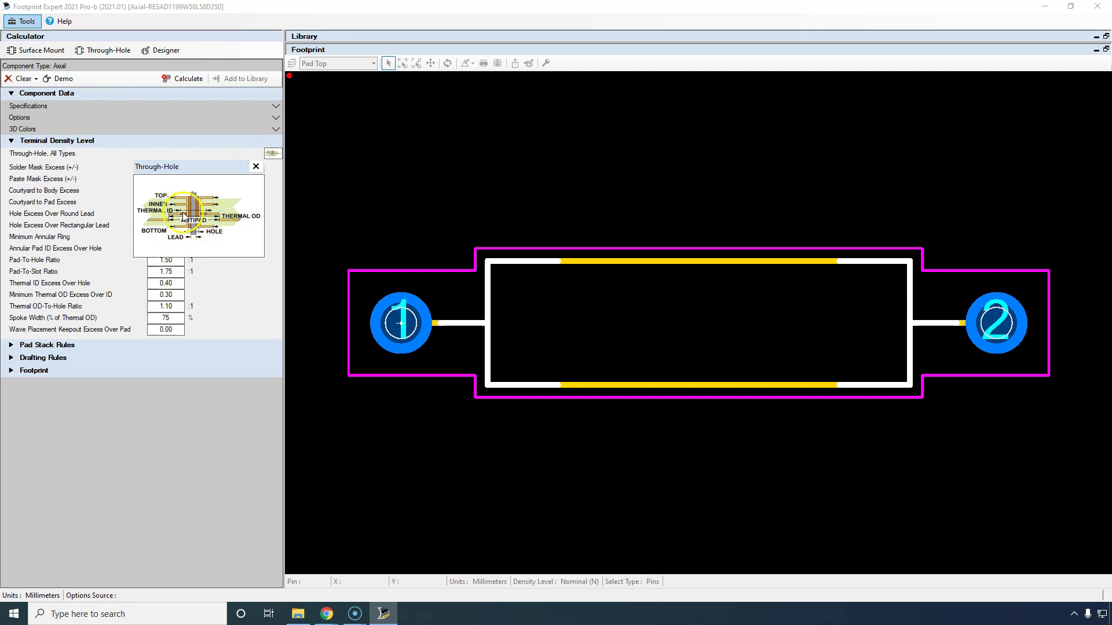
left_click(256, 167)
left_click(175, 295)
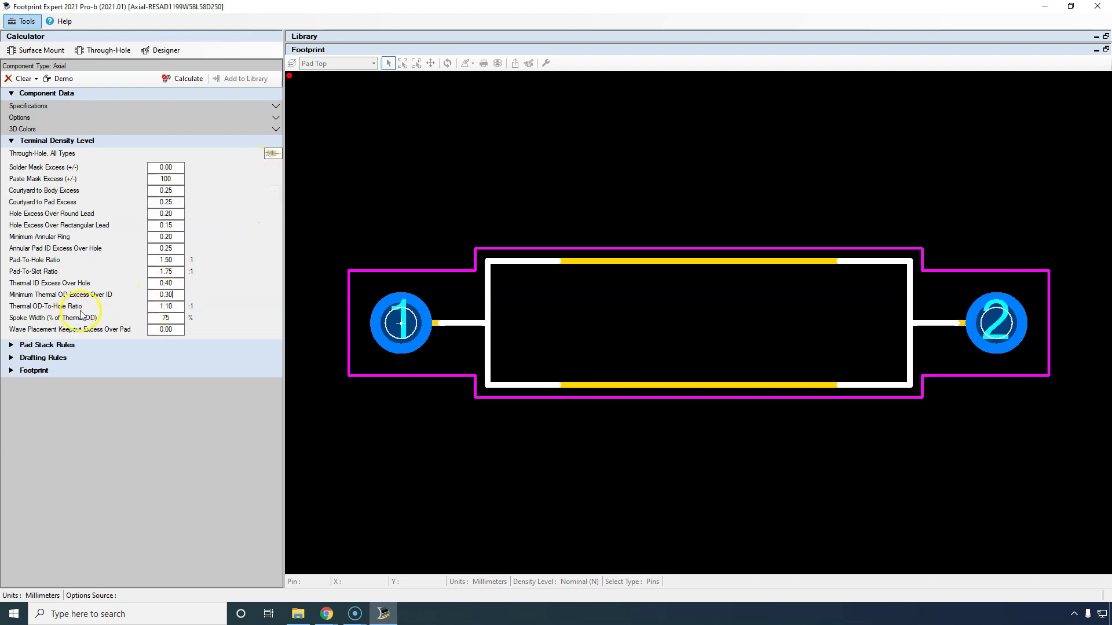
left_click(175, 306)
left_click(164, 318)
left_click(222, 320)
left_click(178, 330)
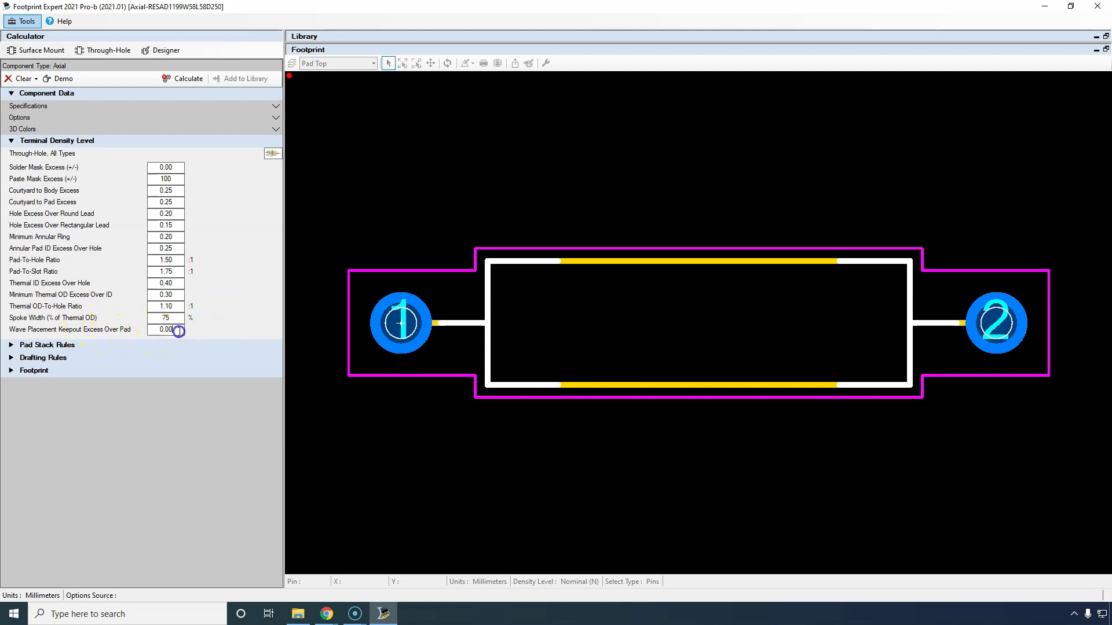
left_click(276, 131)
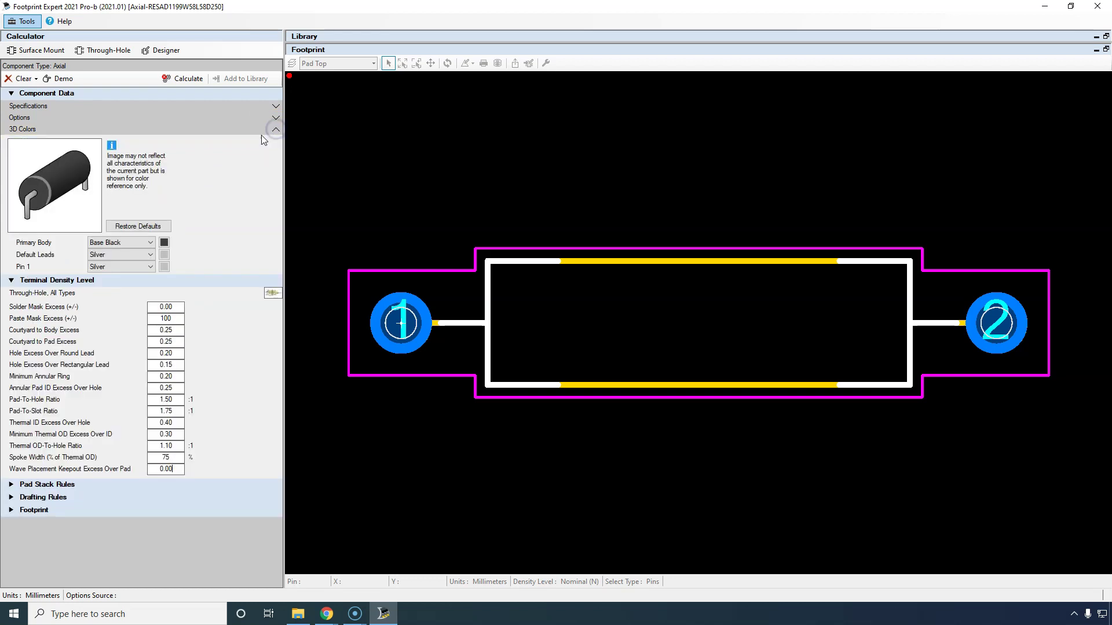
left_click(277, 132)
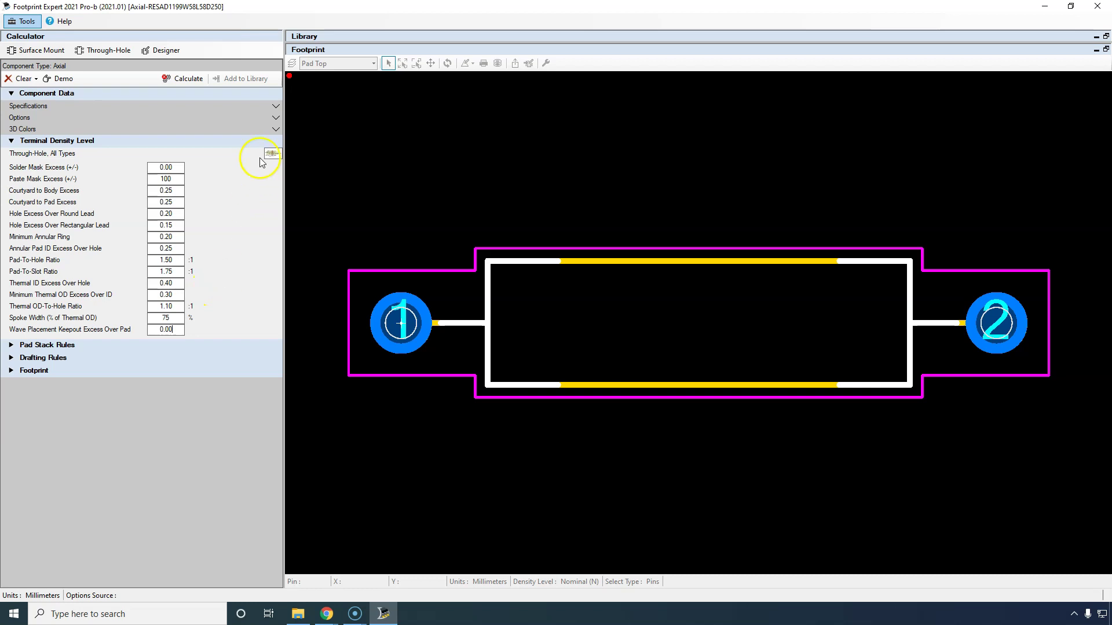
left_click(229, 142)
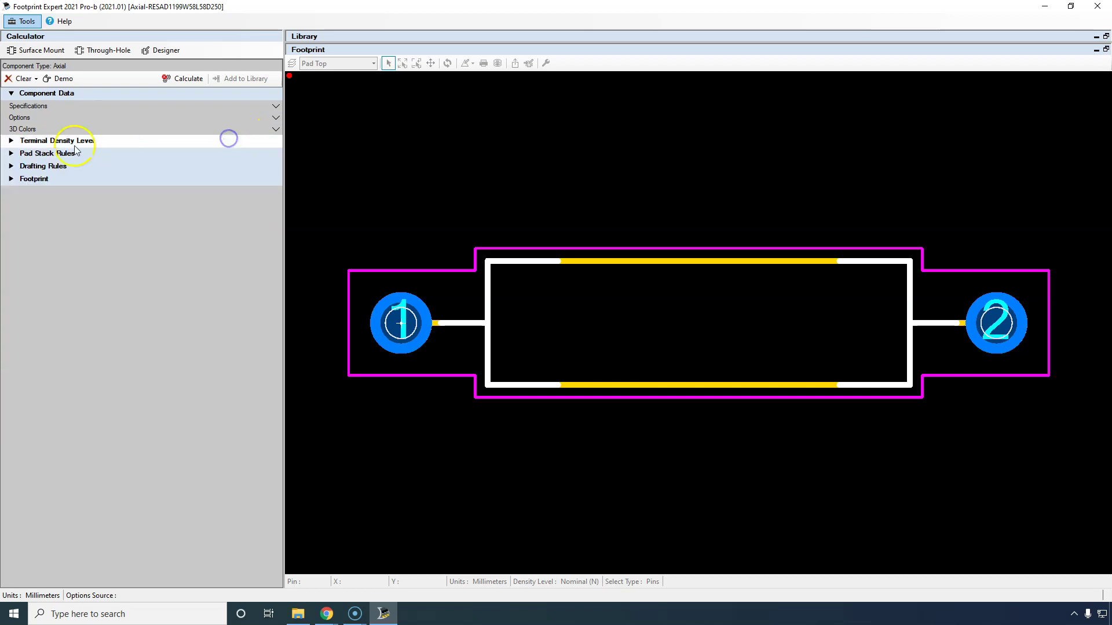
Step: Review the Pad Stack Rules, dismissing the advertisement, and collapse the section
left_click(45, 154)
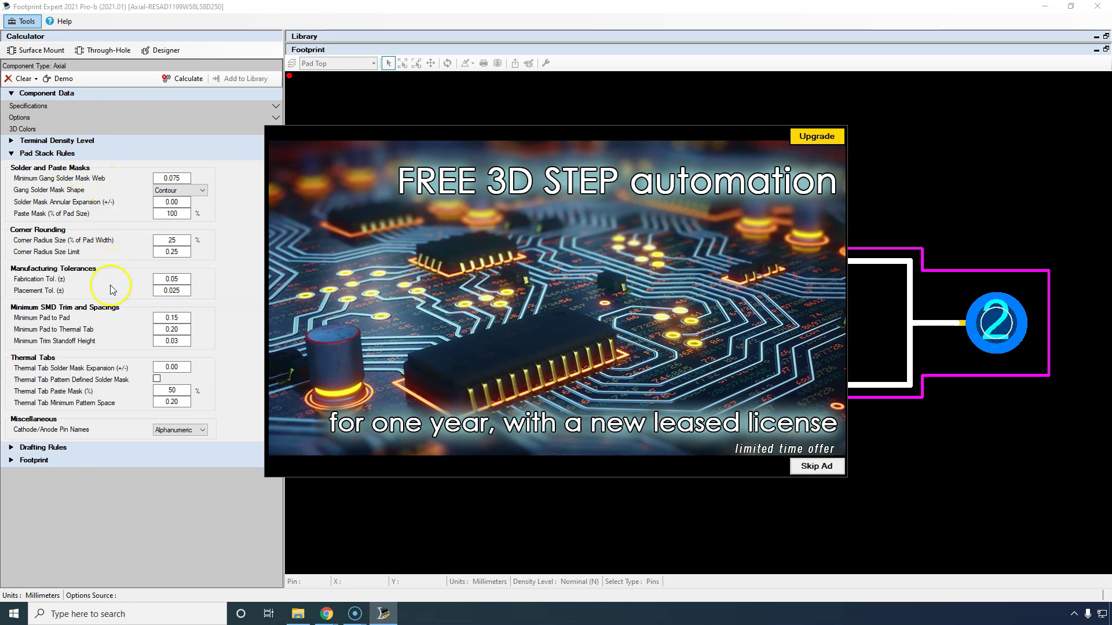
left_click(826, 470)
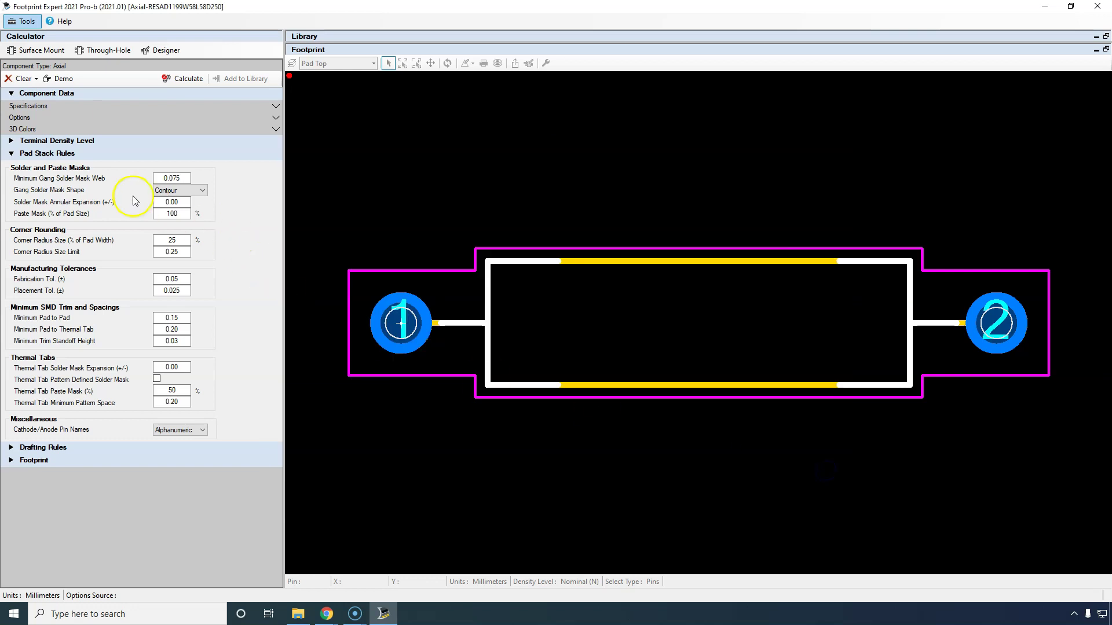
left_click(85, 154)
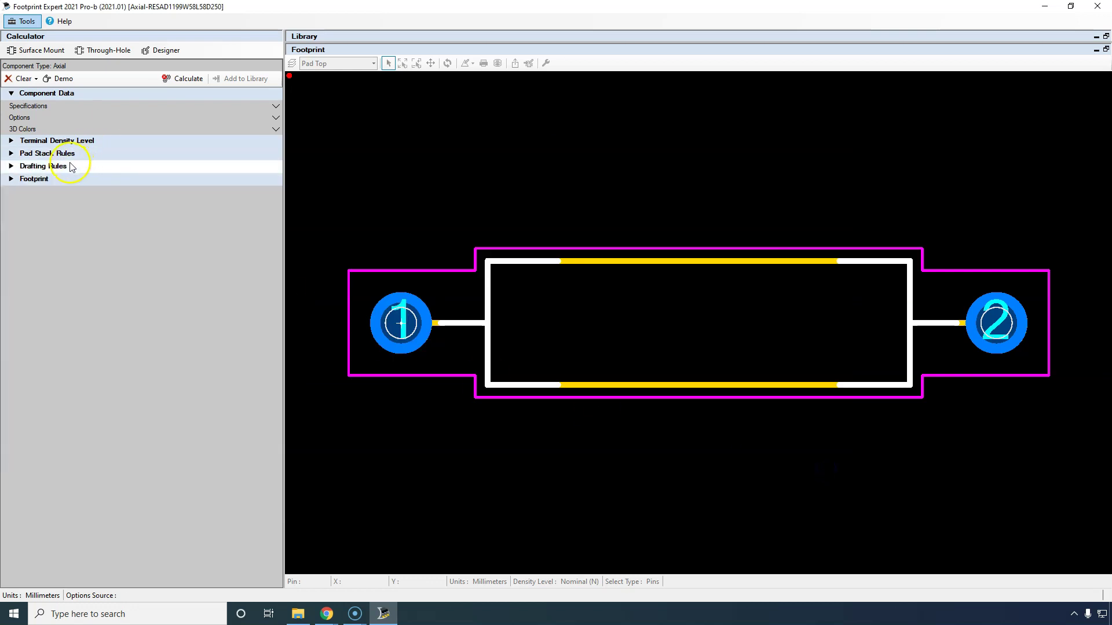
Step: Set the silkscreen Outline Width and Clearance to Obstacles to 0.127 in the Drafting Rules
left_click(68, 166)
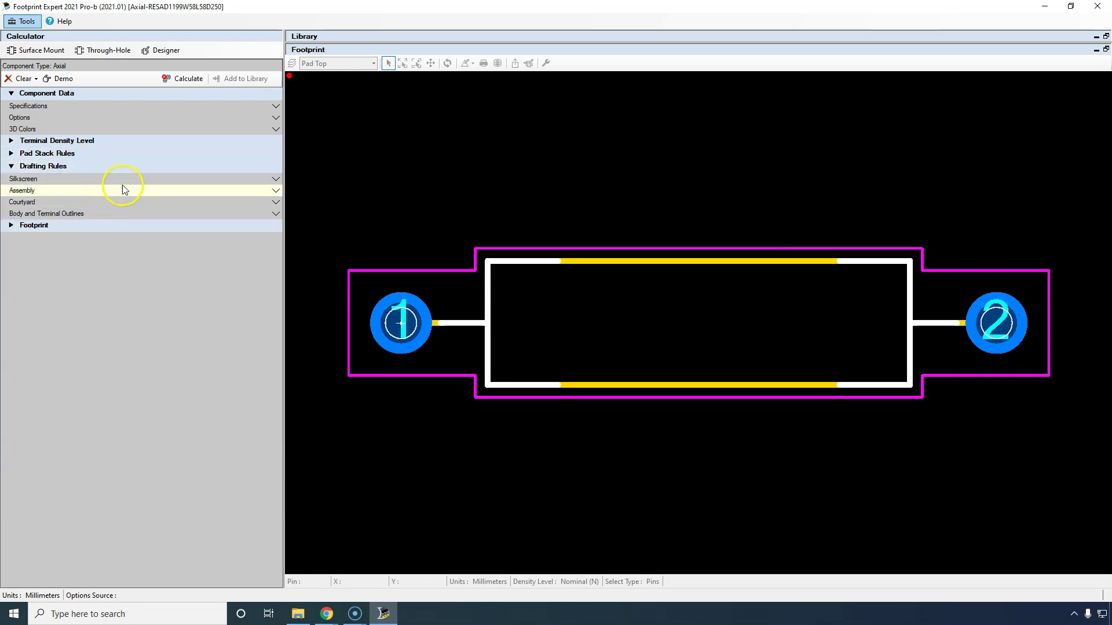
left_click(131, 178)
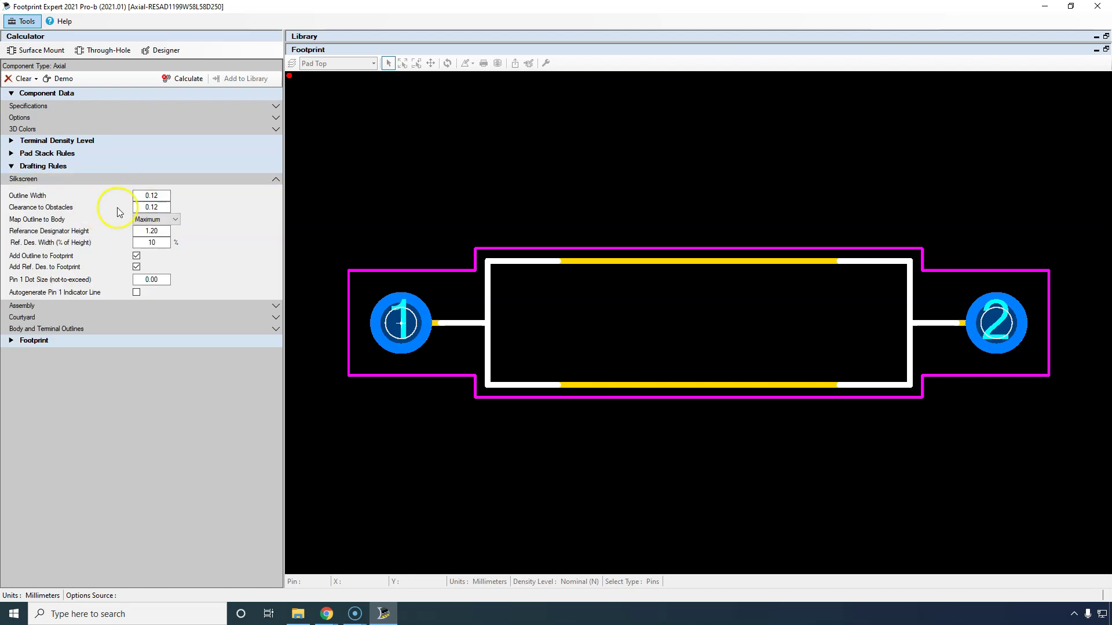
left_click(186, 201)
left_click(167, 195)
type("7")
key("Tab")
key("Right")
type("7")
key("Tab")
Step: Turn on Autogenerate Pin 1 Indicator Line for the silkscreen, and collapse the silkscreen rules
left_click(165, 231)
left_click(137, 293)
left_click(276, 181)
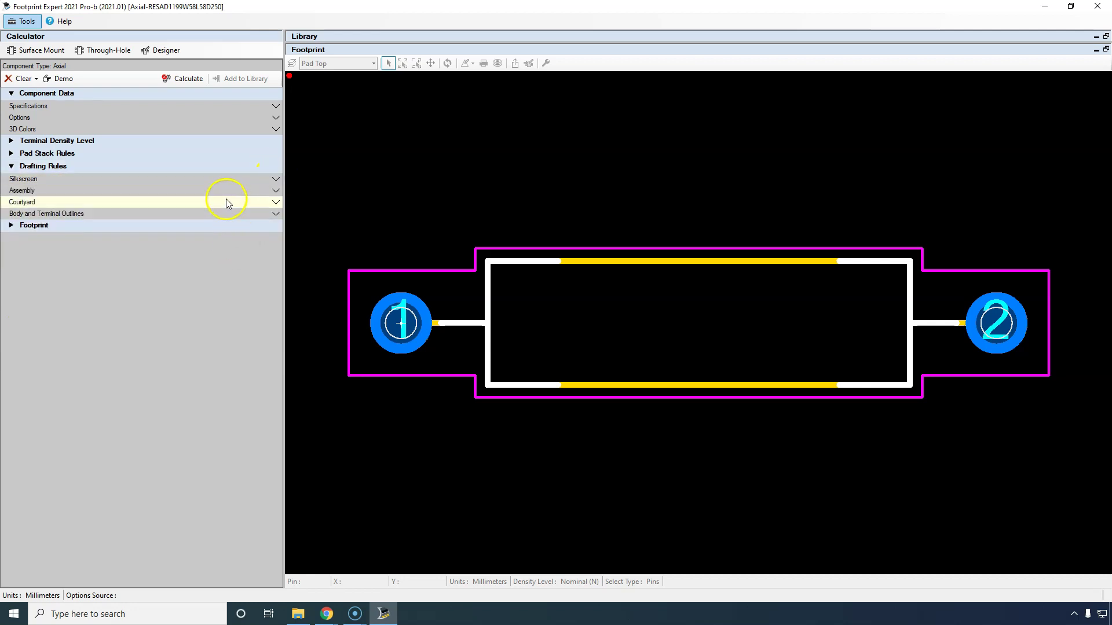
Step: Review the Assembly drafting rules for outline and reference designator settings, and collapse them
left_click(275, 193)
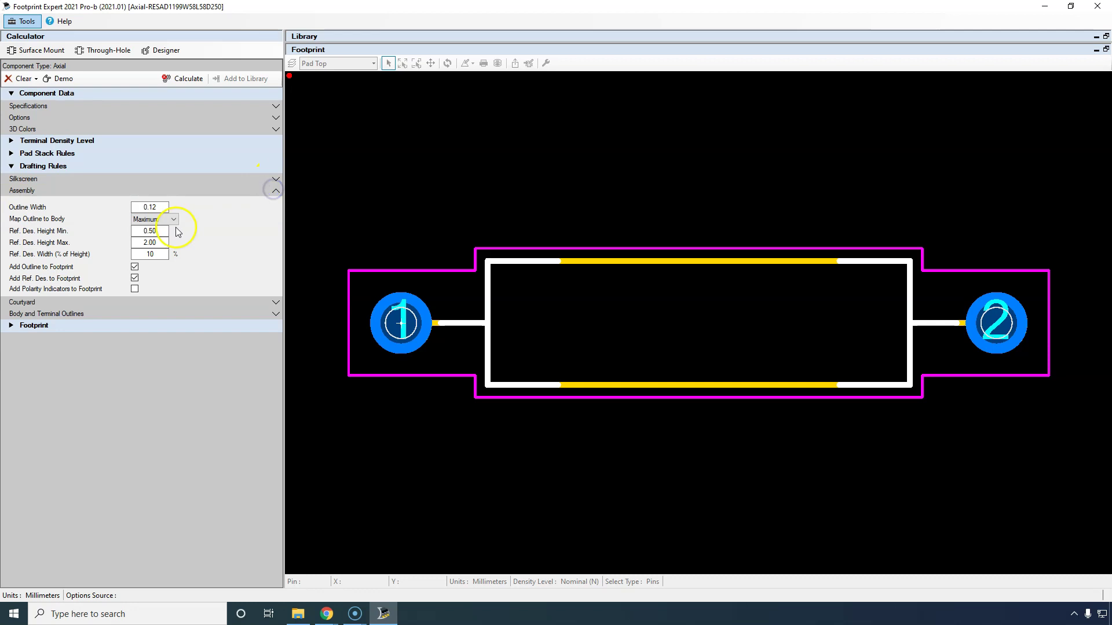
left_click(251, 232)
left_click(274, 190)
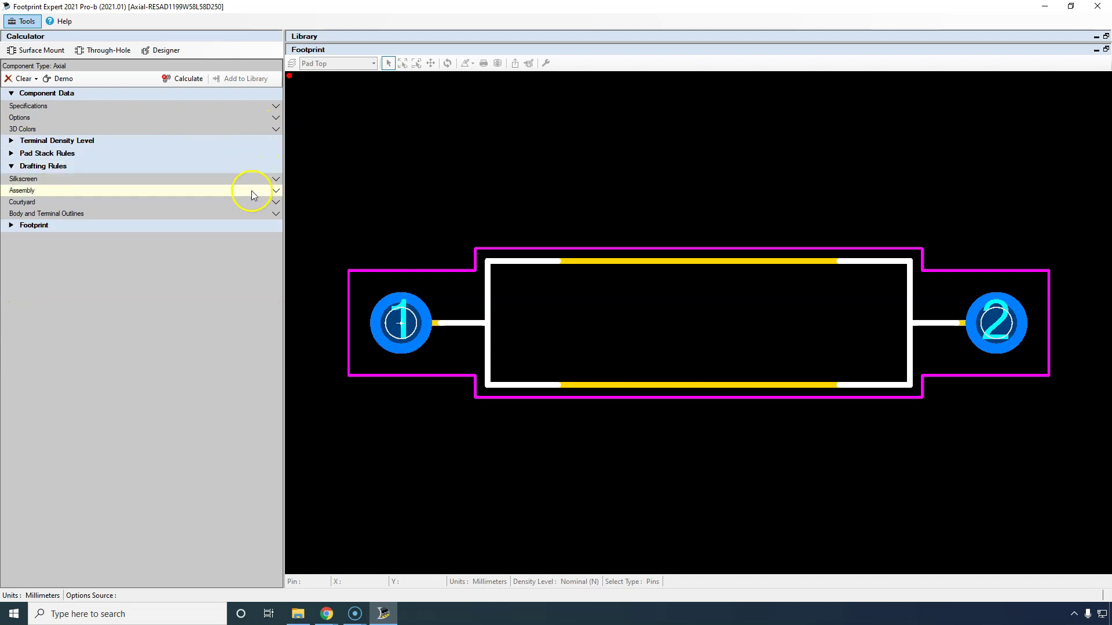
left_click(275, 129)
left_click(275, 130)
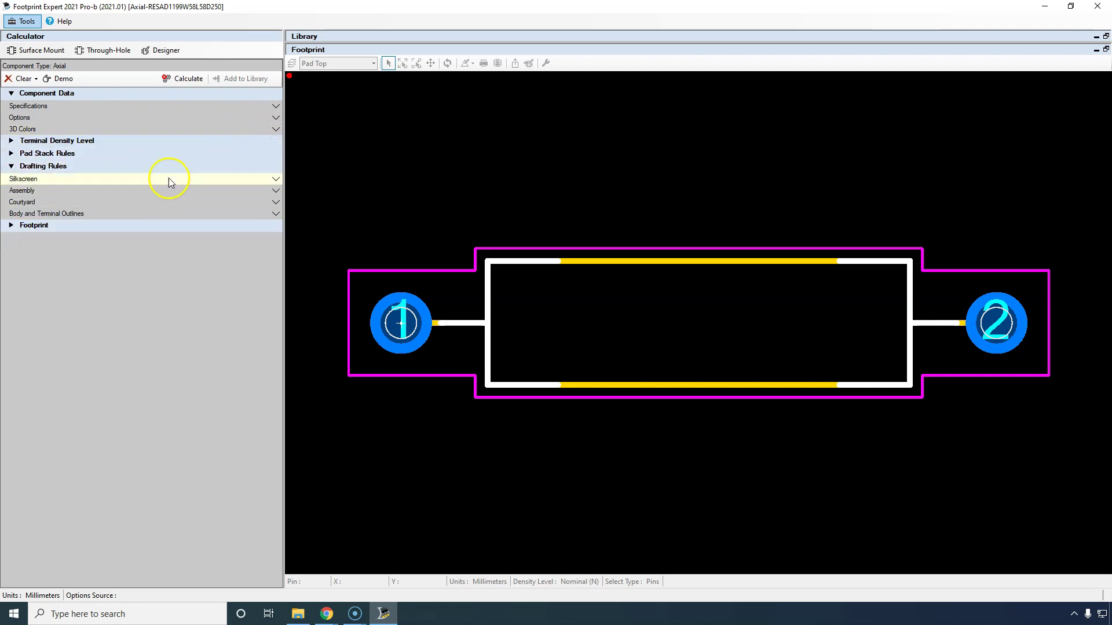
left_click(158, 168)
left_click(157, 168)
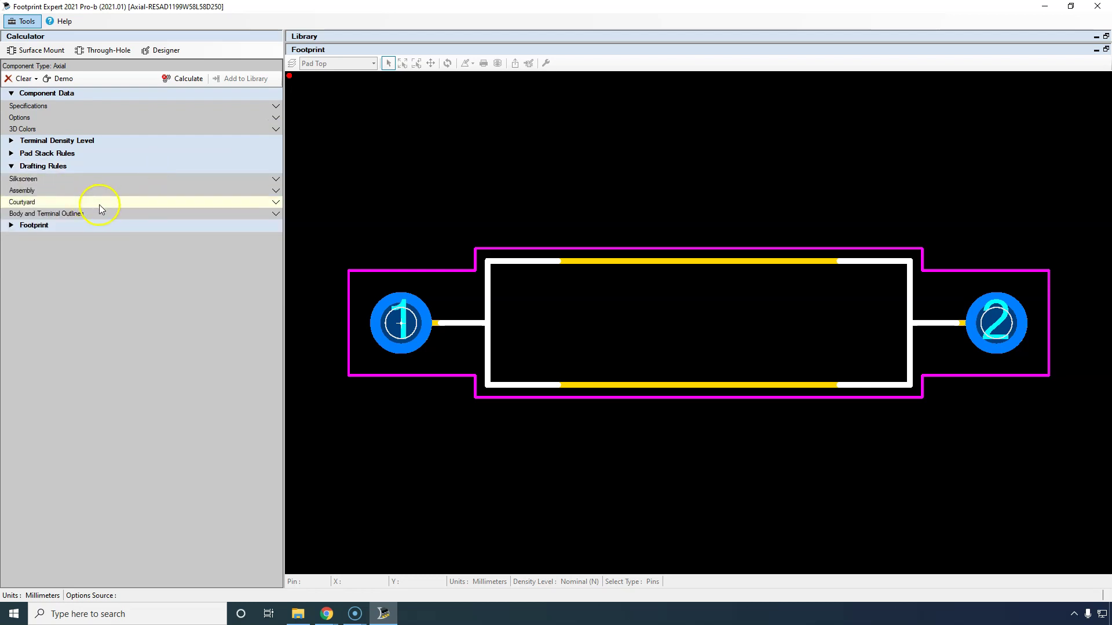
Step: Review the Courtyard and the Body and Terminal Outlines drafting rules, collapsing both when done
left_click(276, 204)
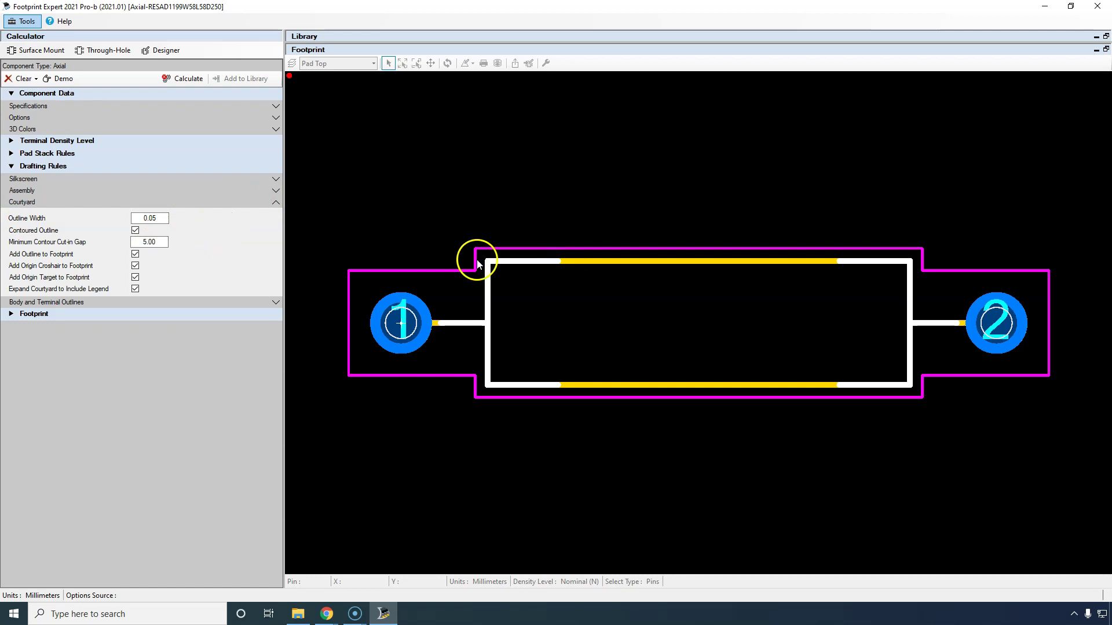
left_click(275, 202)
left_click(251, 219)
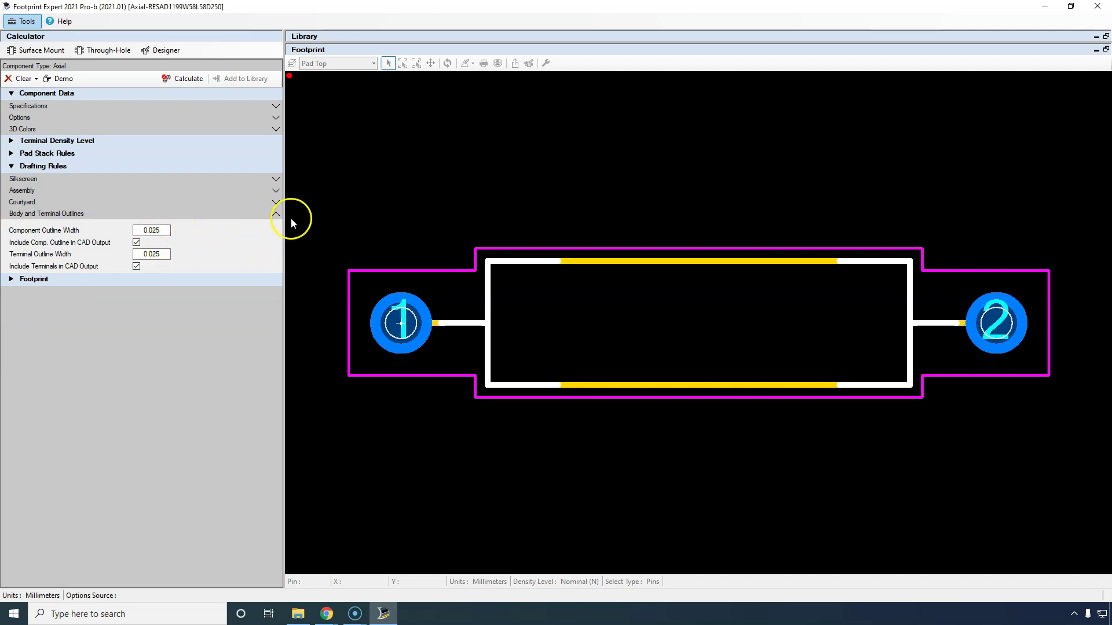
left_click(275, 215)
Step: Review the Manufacturer's Dimensions and Warnings in the Footprint section, and collapse them
left_click(11, 226)
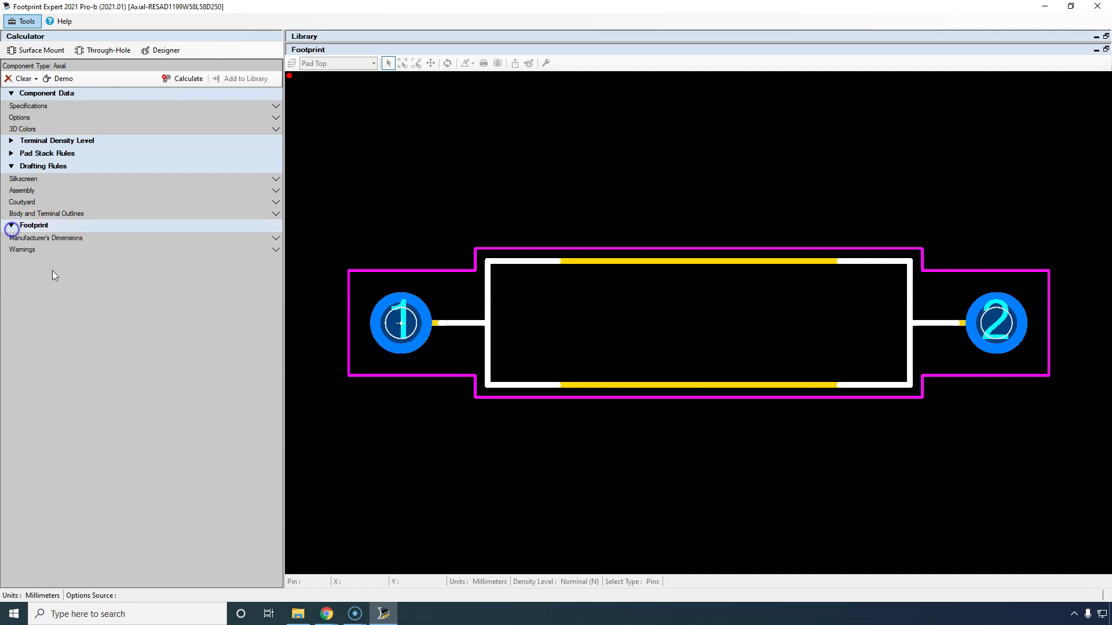
left_click(274, 238)
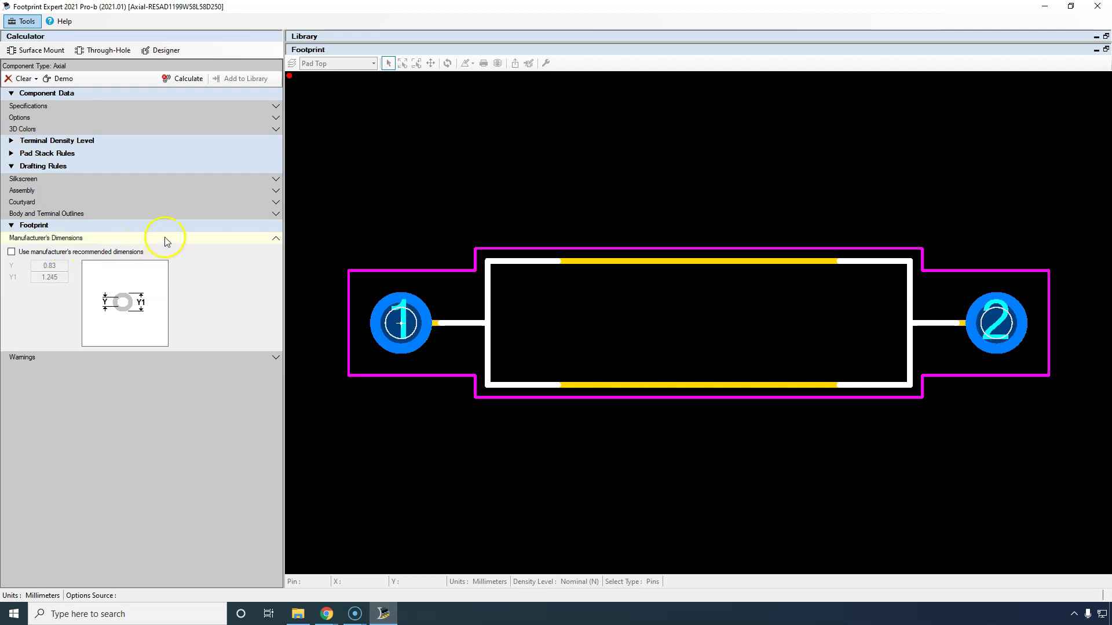
left_click(165, 238)
left_click(156, 249)
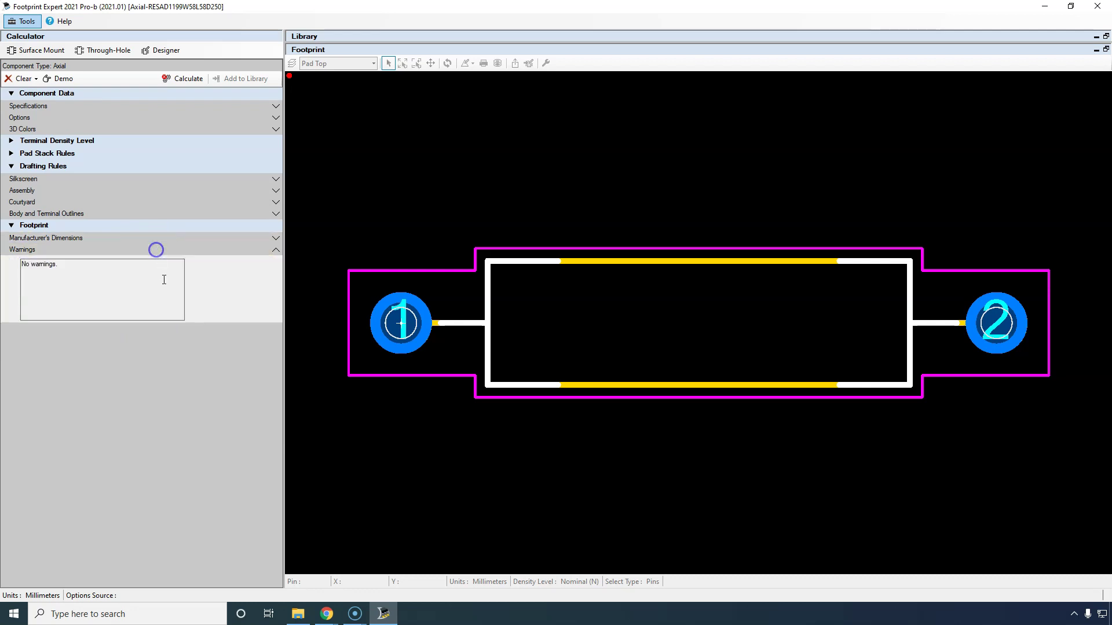
left_click(186, 249)
left_click(132, 226)
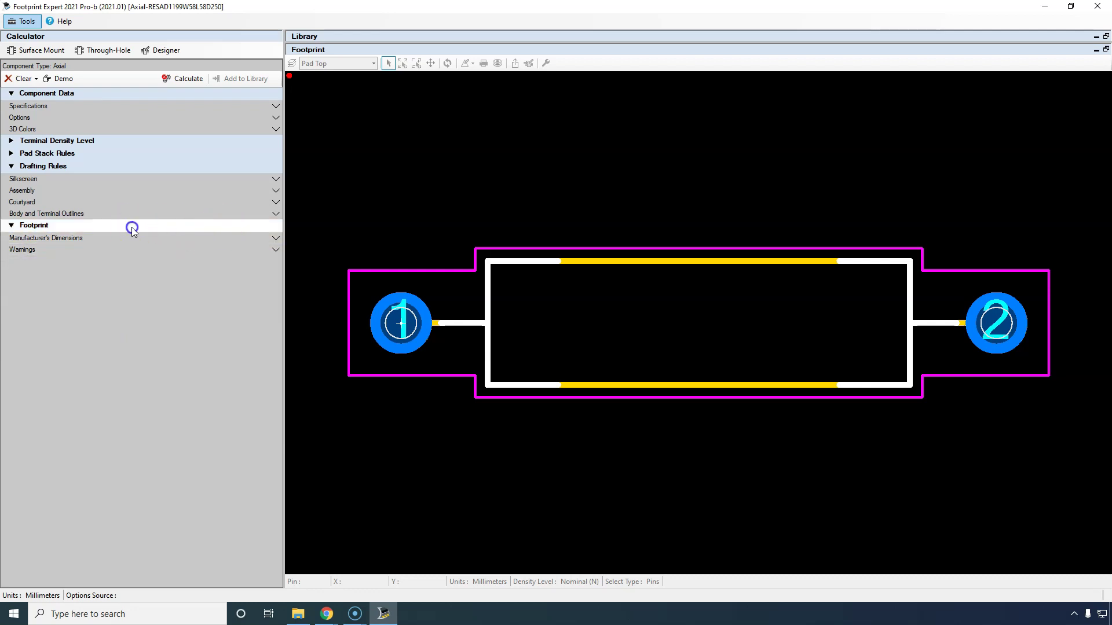
Step: Collapse the remaining calculator sections and calculate the Axial footprint
left_click(179, 166)
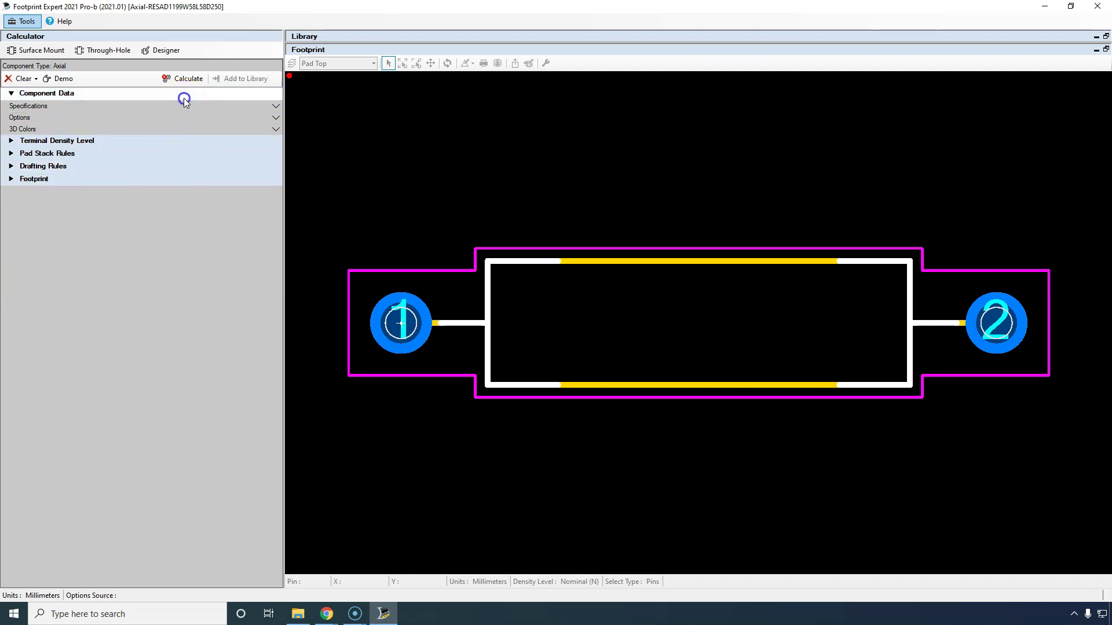
left_click(183, 96)
left_click(171, 174)
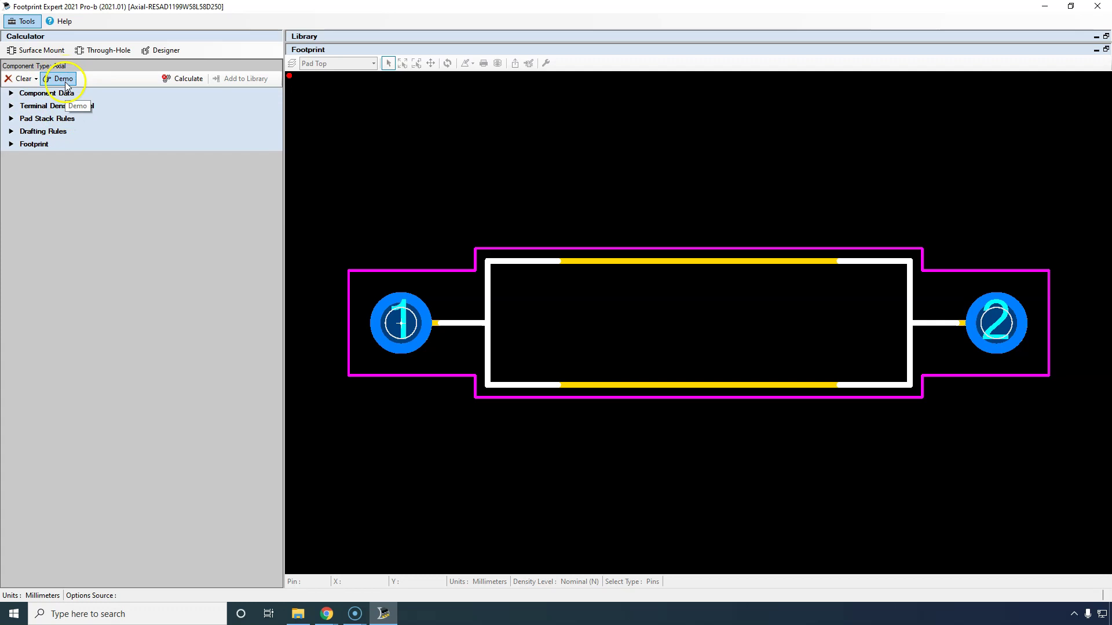
left_click(13, 132)
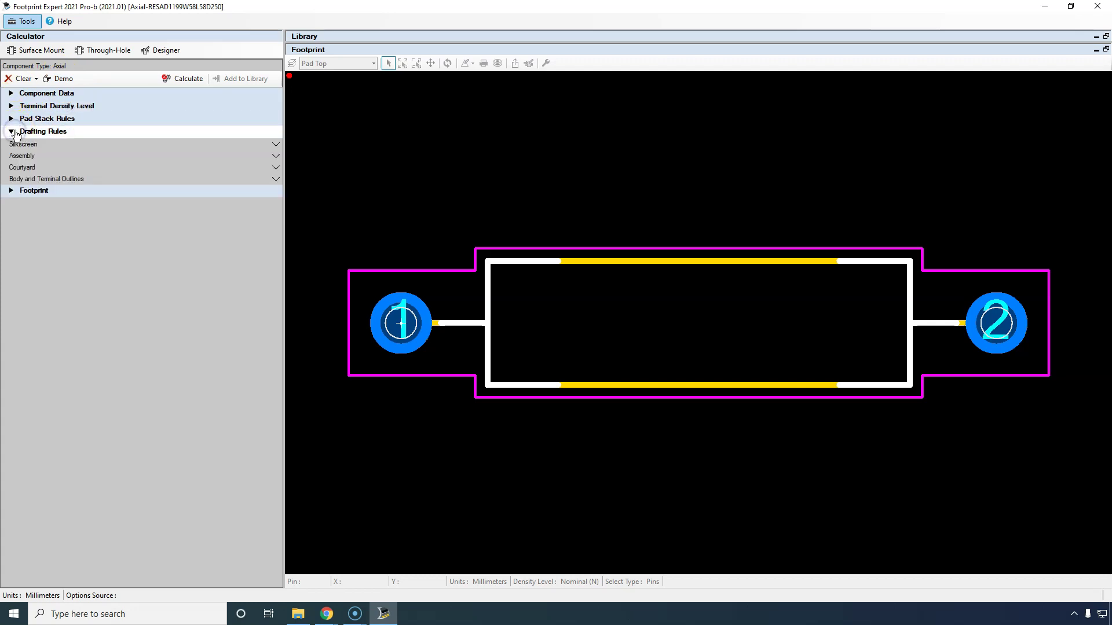
left_click(13, 132)
left_click(74, 79)
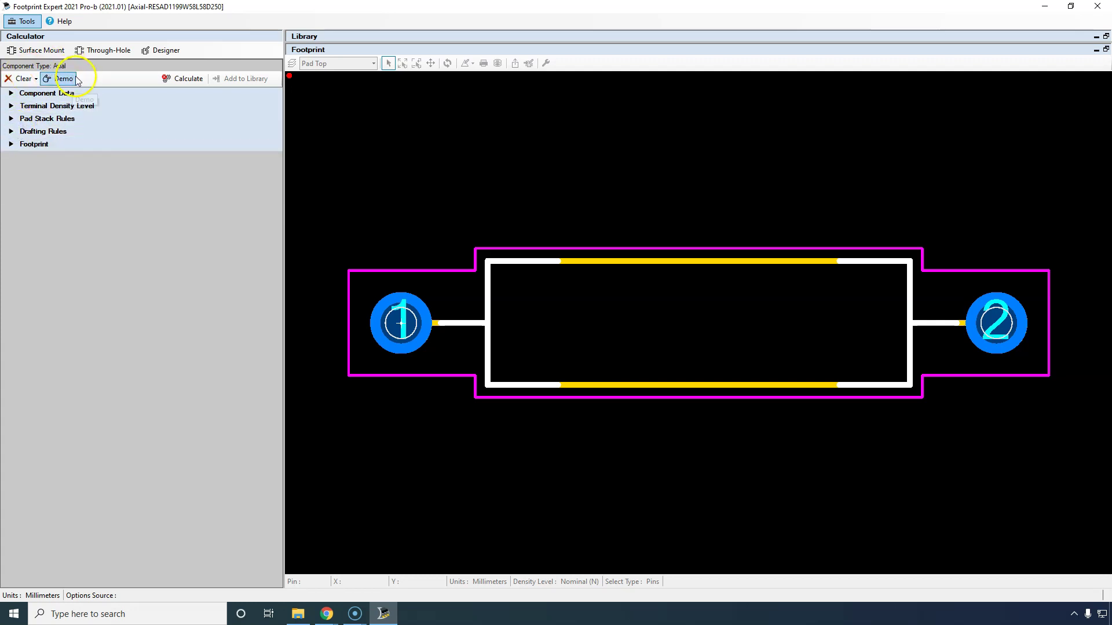
left_click(179, 78)
left_click(299, 115)
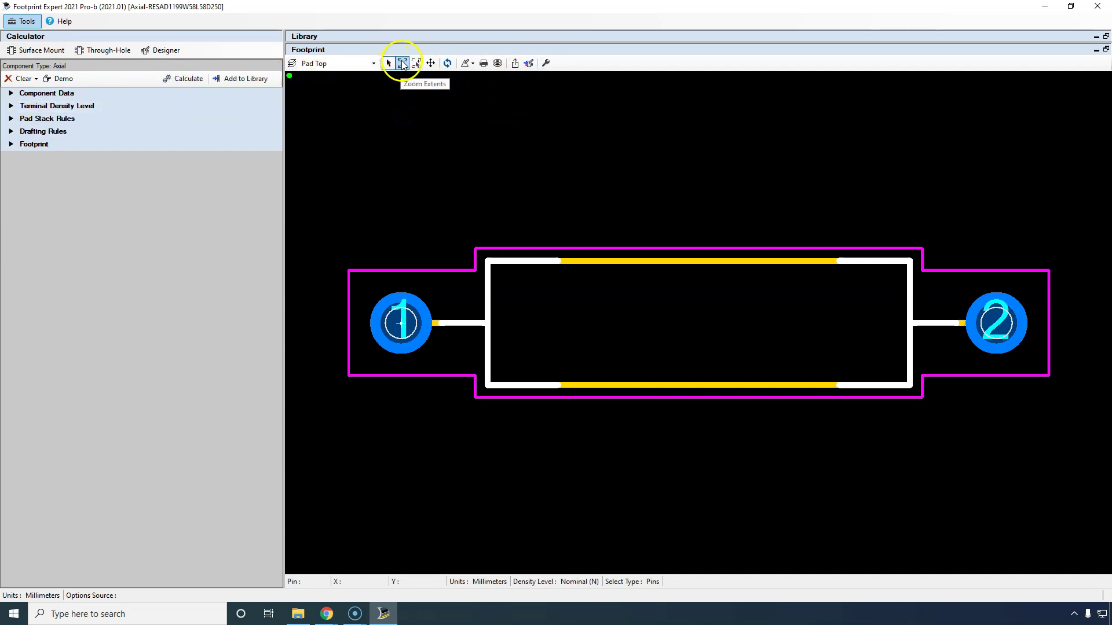
Step: Try window selection on the footprint around pin 1, restore the full view, and magnify the component body
left_click_drag(333, 174, 731, 385)
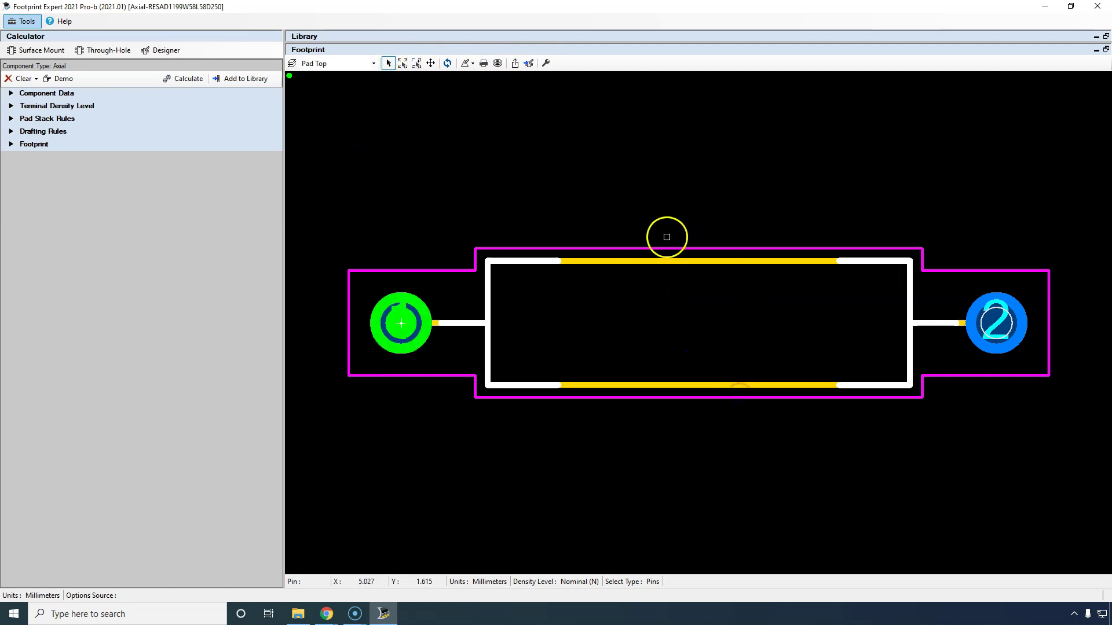
left_click(473, 222)
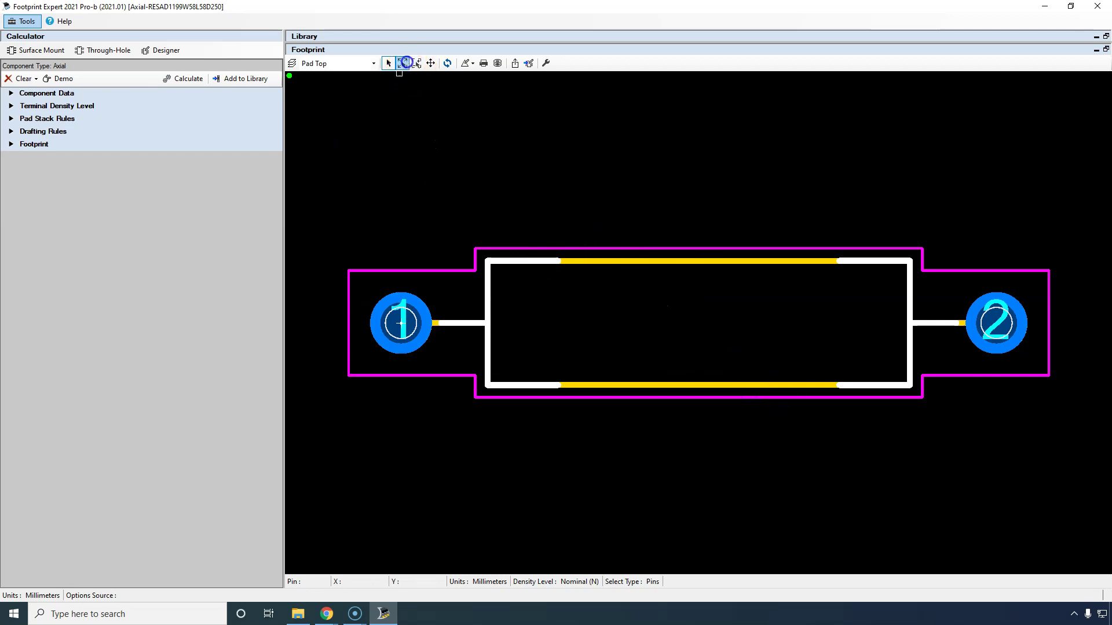
left_click_drag(473, 243, 728, 412)
left_click(732, 400)
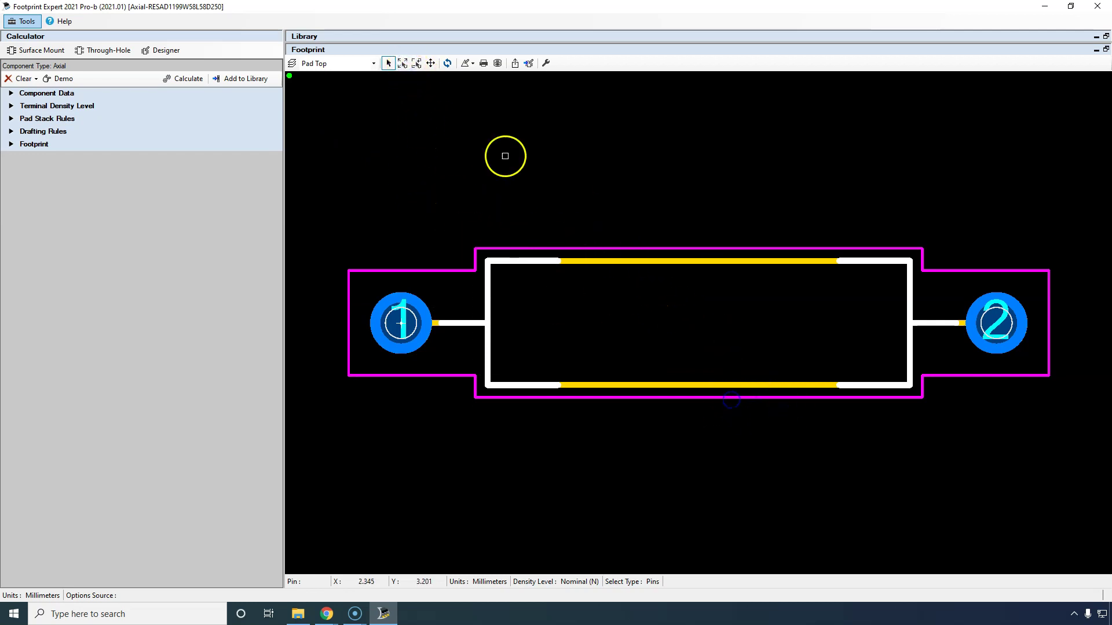
scroll(581, 241, "up", 1)
scroll(596, 252, "down", 1)
scroll(596, 251, "up", 3)
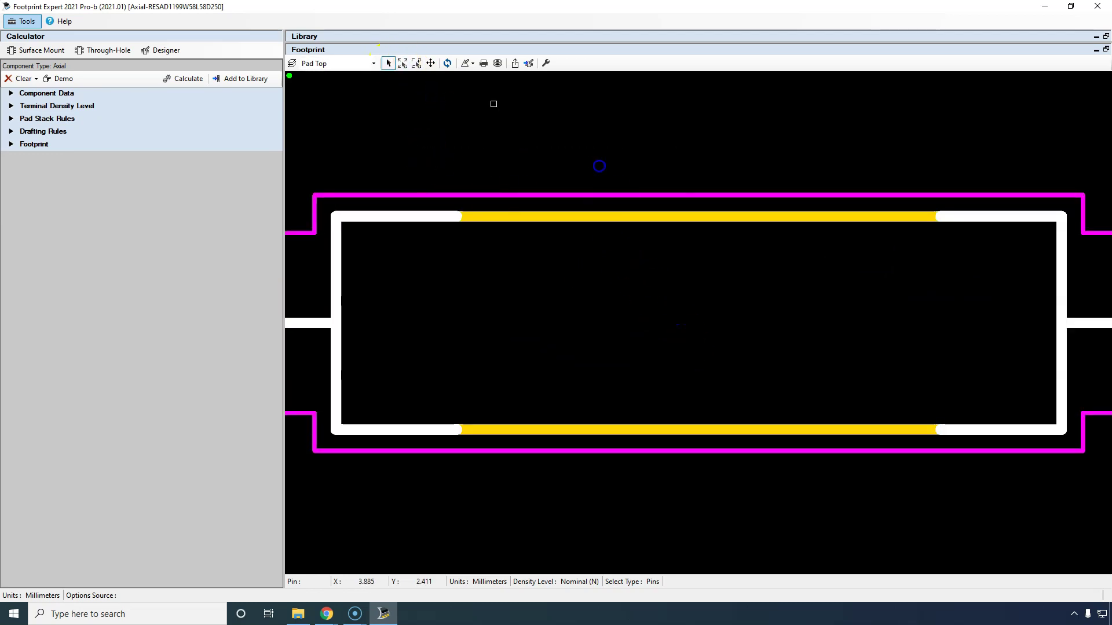
Step: Magnify the body outline's upper edge with a zoom window, fit the whole footprint in view, and pan it
left_click(417, 63)
left_click_drag(440, 154, 634, 319)
left_click_drag(394, 116, 718, 328)
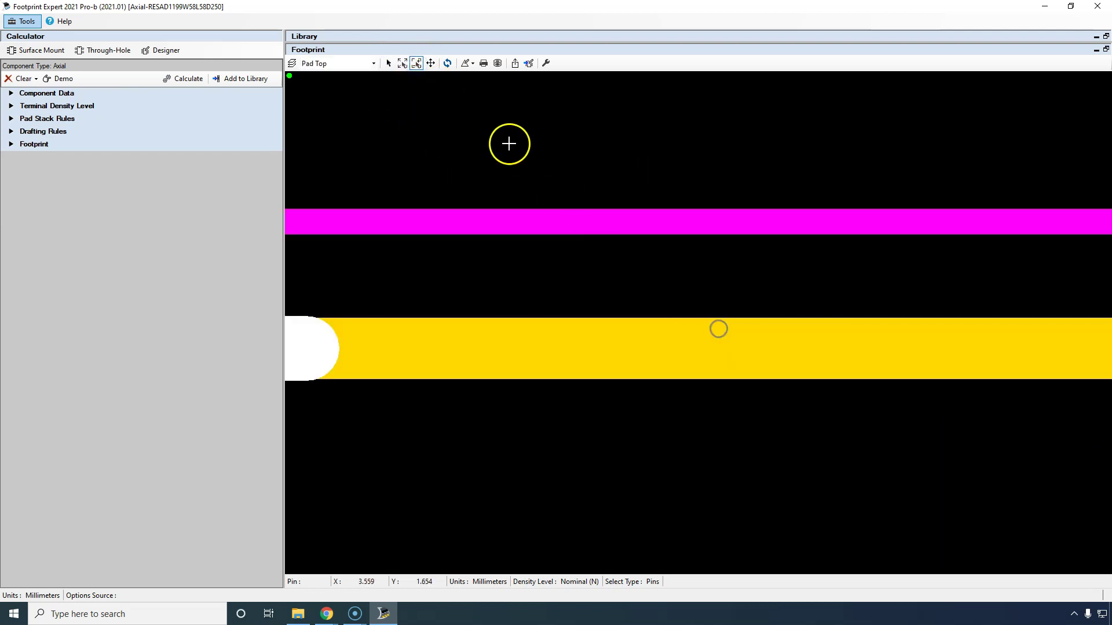
left_click(402, 64)
right_click(457, 110)
key("Escape")
left_click(431, 63)
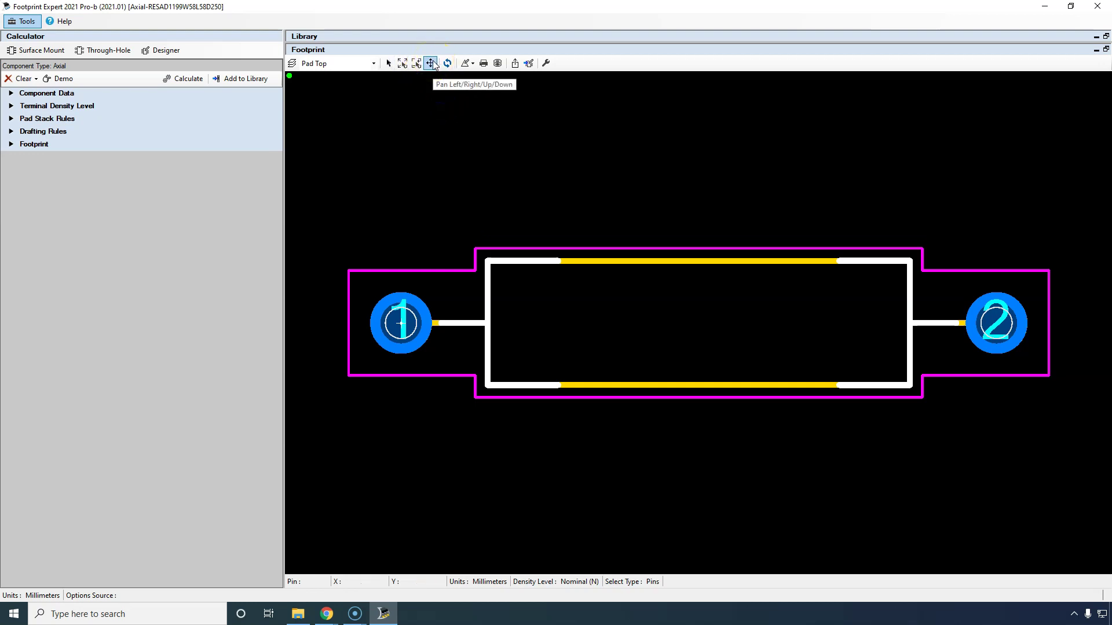
left_click_drag(511, 211, 631, 272)
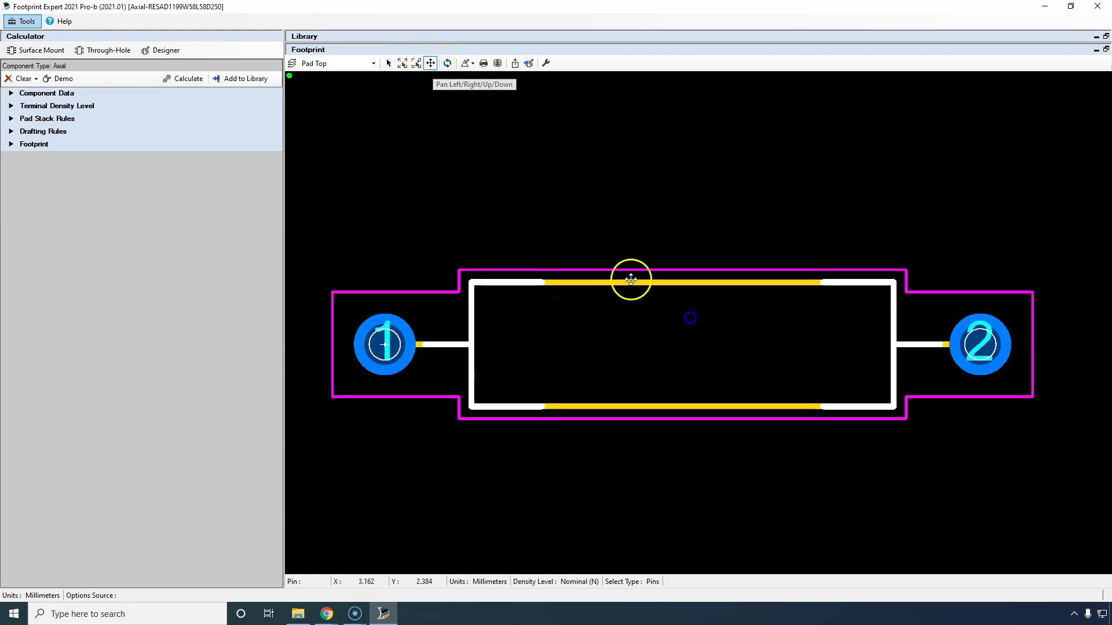
Step: Rotate the footprint counterclockwise through four 90-degree turns
left_click(446, 64)
left_click(447, 64)
left_click(445, 64)
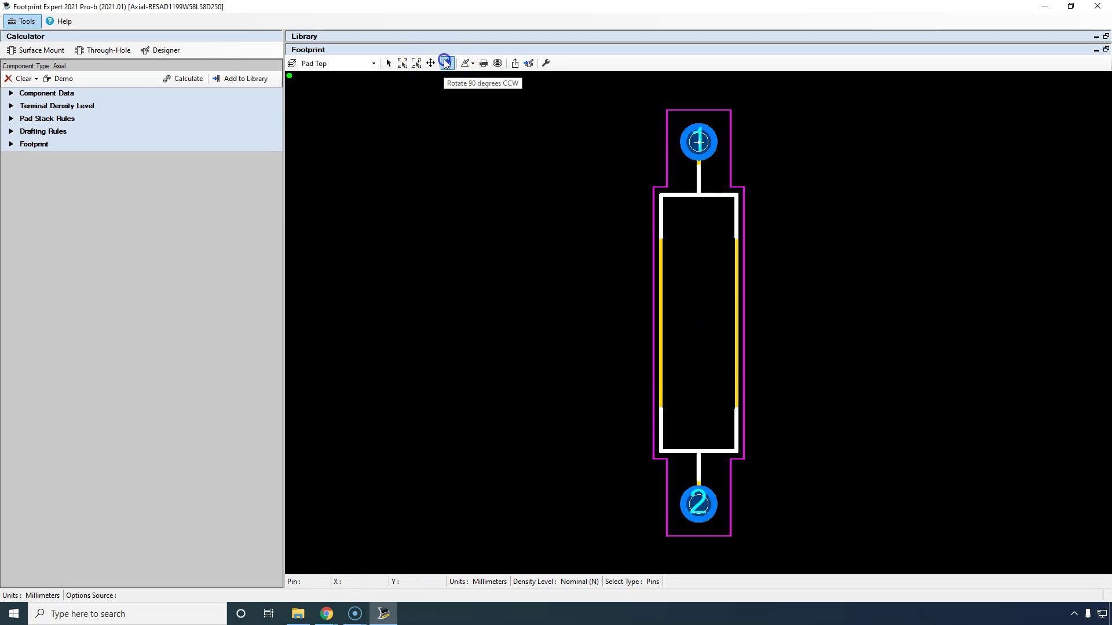
left_click(446, 63)
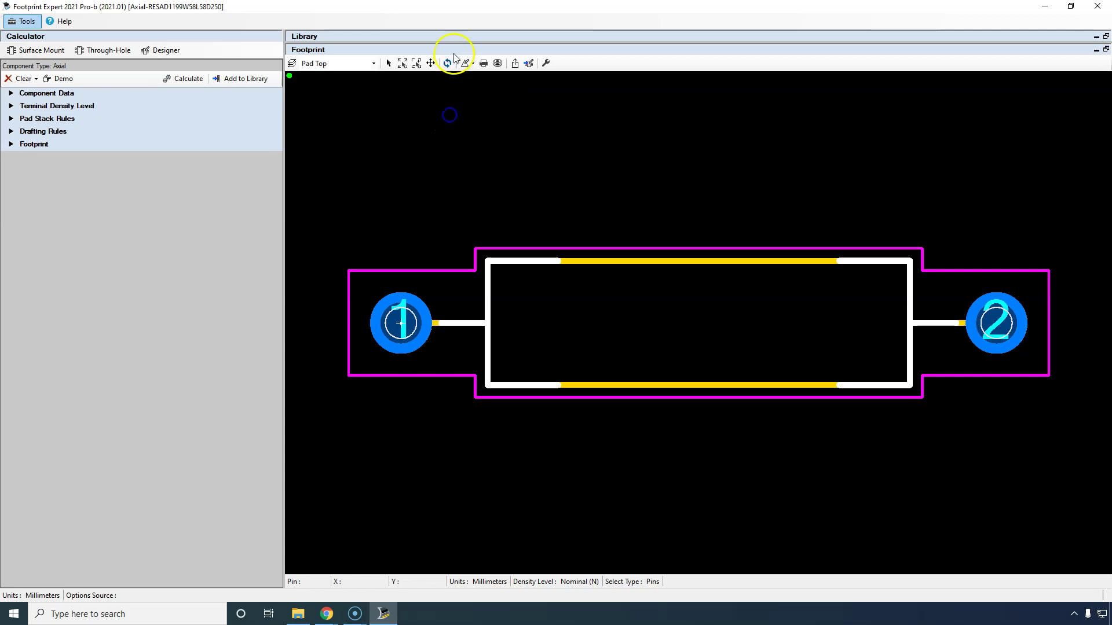
Step: Add a filled round symbol, 0.50 in diameter, on Legend Top at Centroid X 6.00 and Centroid Y 0.00
left_click(473, 64)
left_click(497, 80)
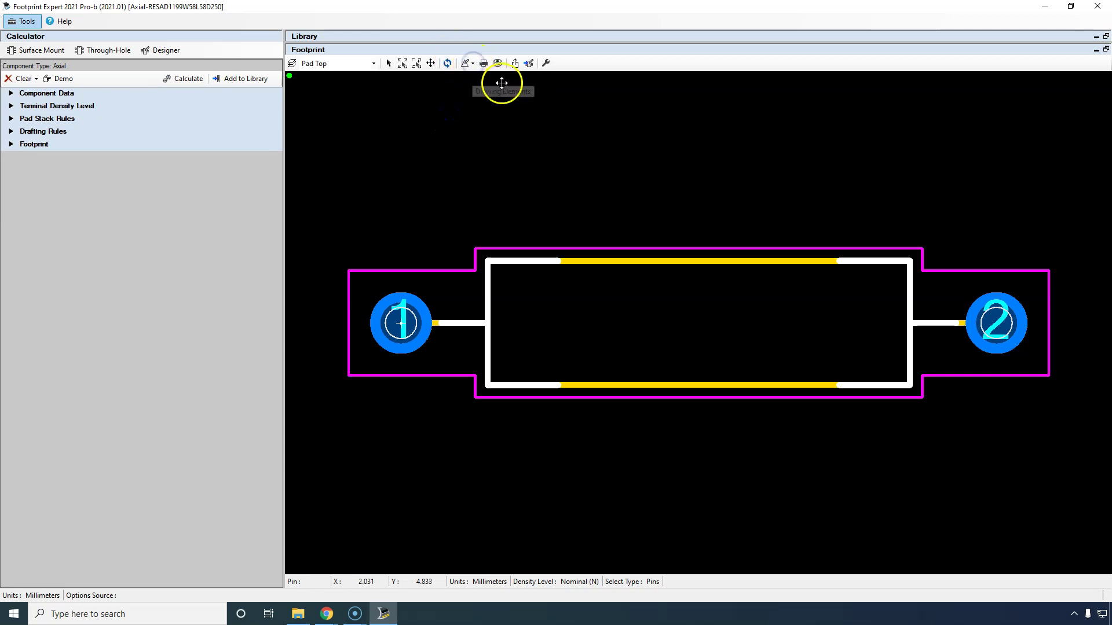
left_click(473, 63)
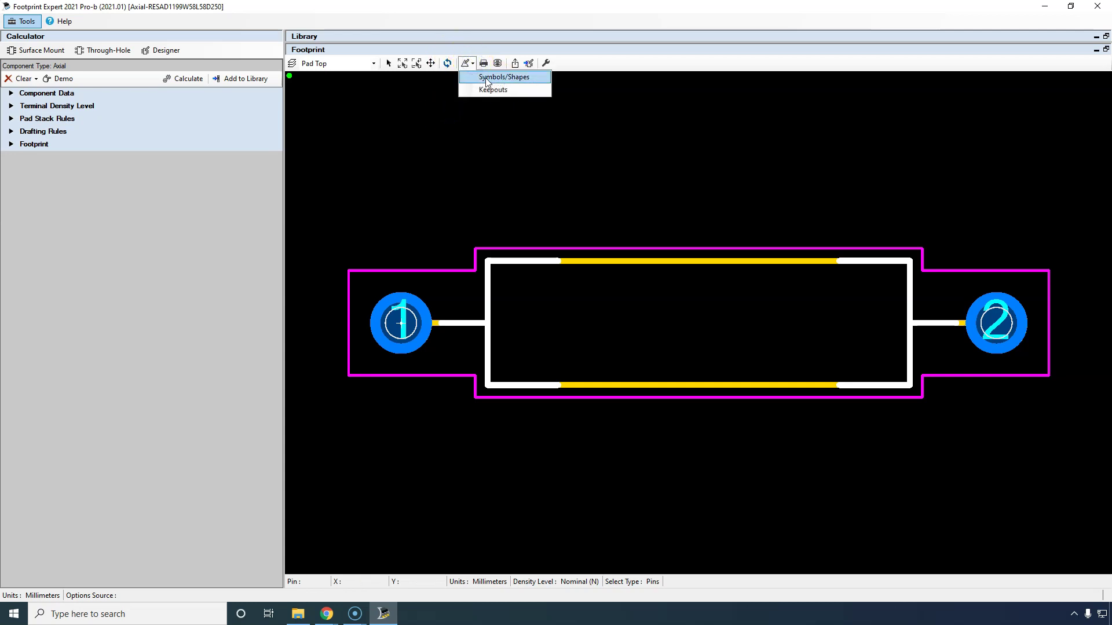
left_click(487, 81)
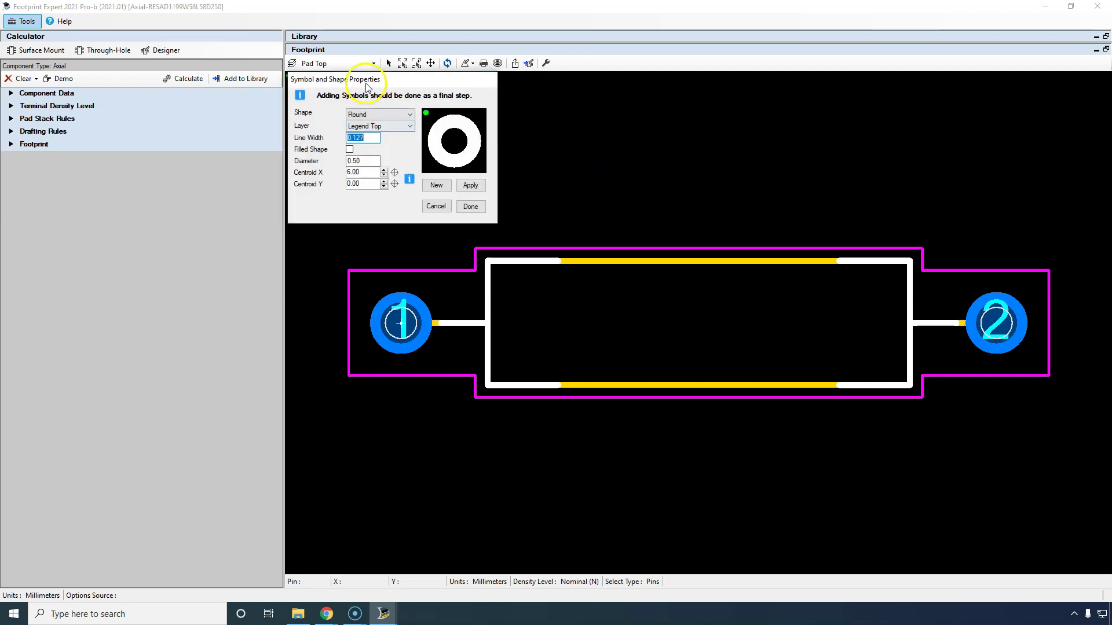
left_click(366, 113)
left_click(365, 123)
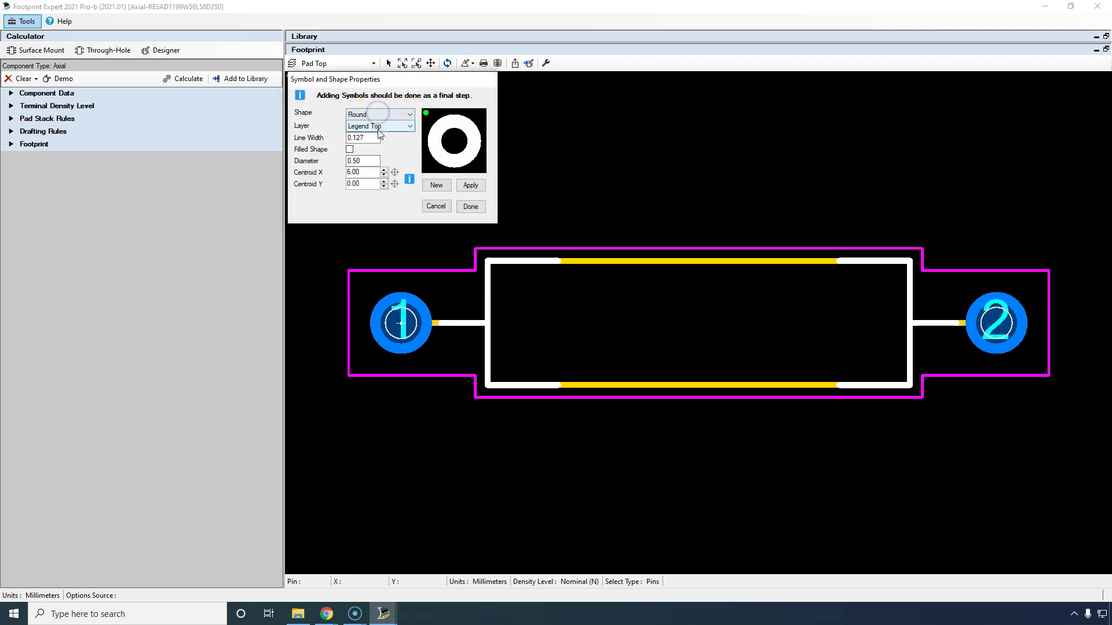
left_click(349, 149)
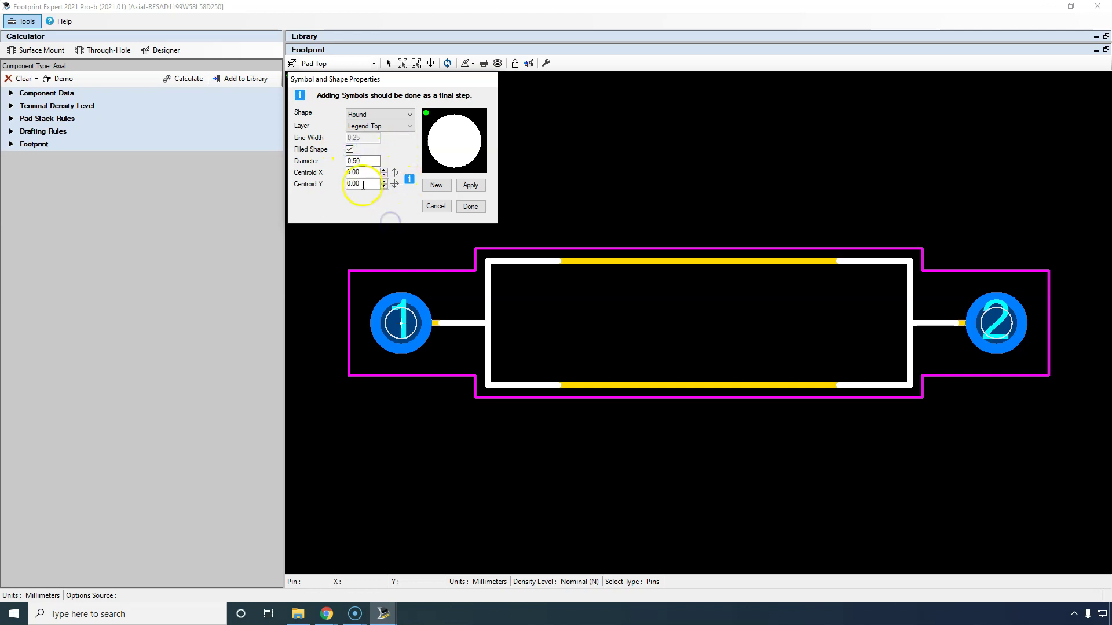
left_click(470, 187)
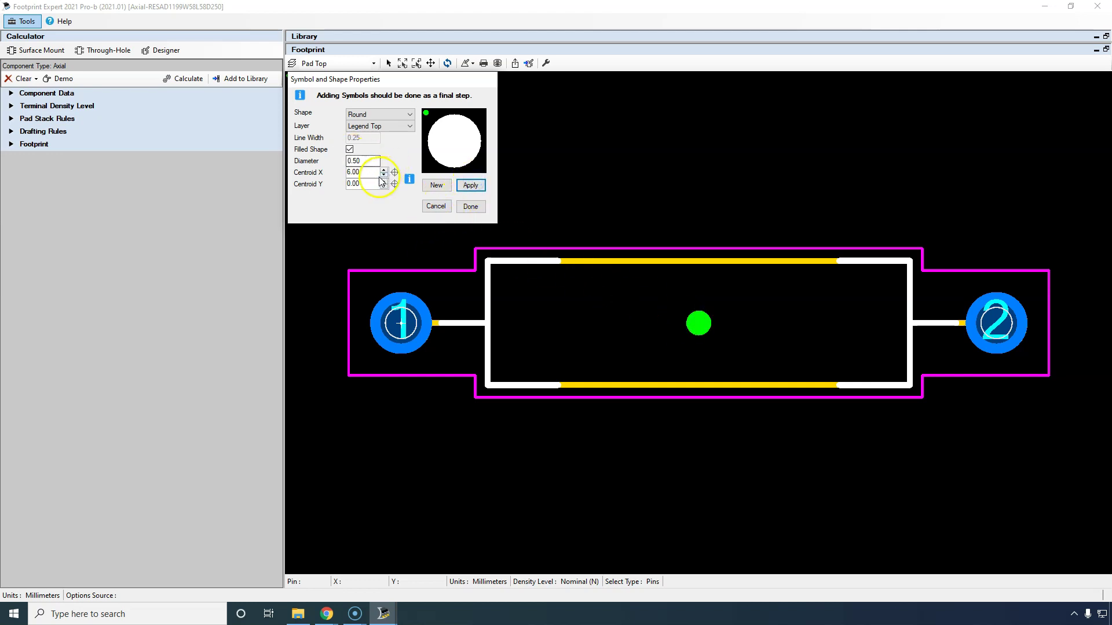
Step: Nudge the round symbol back and forth horizontally, and place it on pin 1 with Centroid X at 0.00
left_click(383, 170)
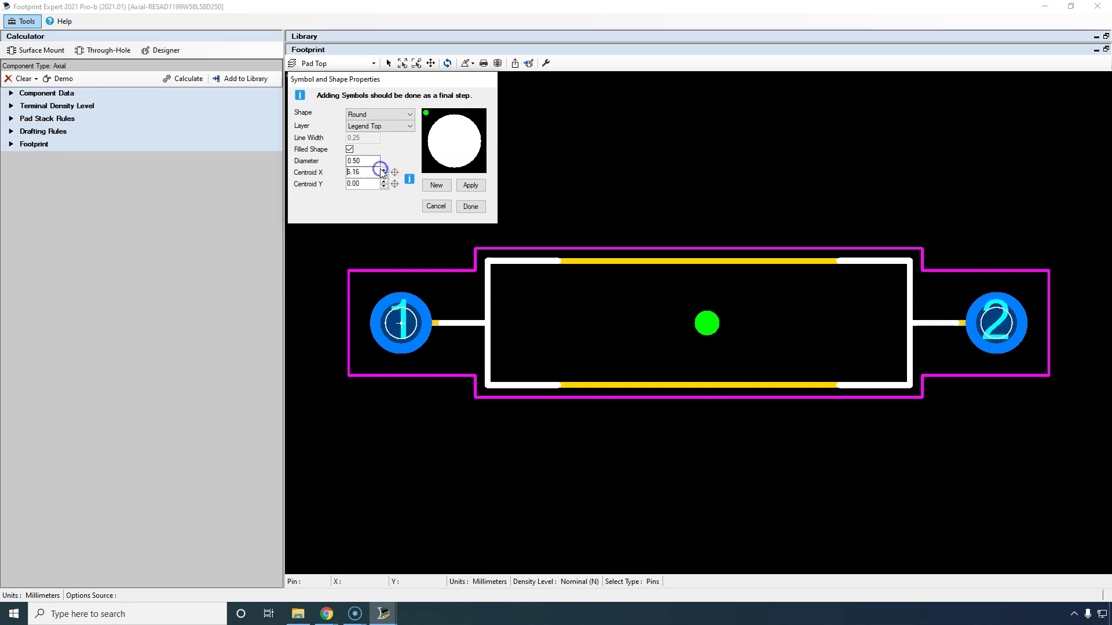
left_click(383, 170)
left_click(383, 175)
left_click(383, 175)
left_click(384, 175)
left_click(383, 174)
left_click(384, 175)
left_click(383, 175)
left_click(396, 173)
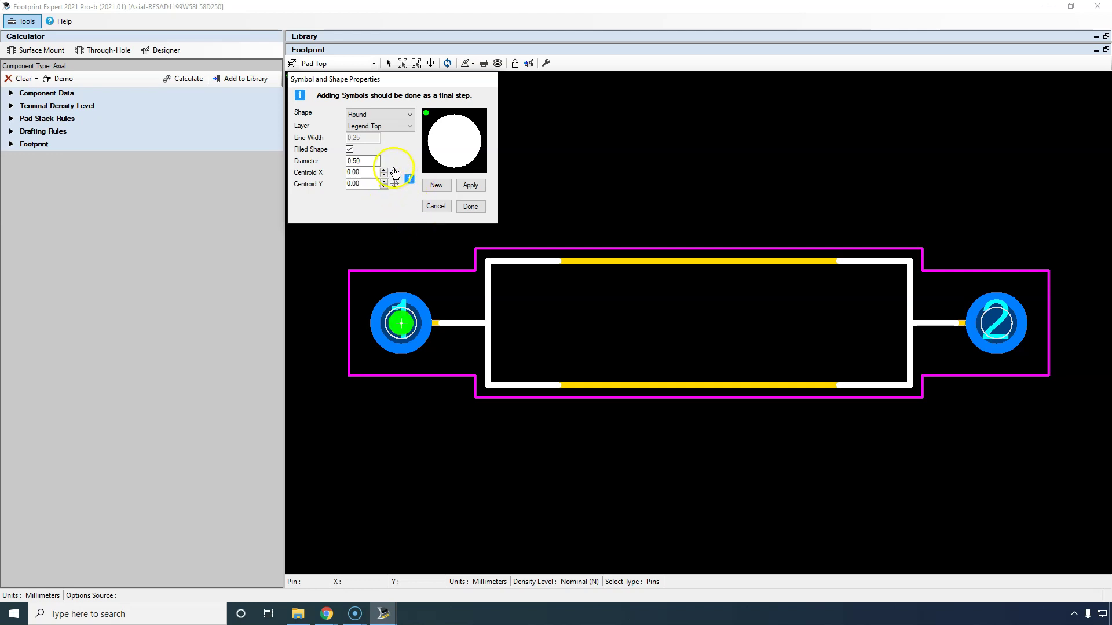
Step: Read the note on capturing mouse locations, dismiss it, and finish the symbol properties
left_click(409, 179)
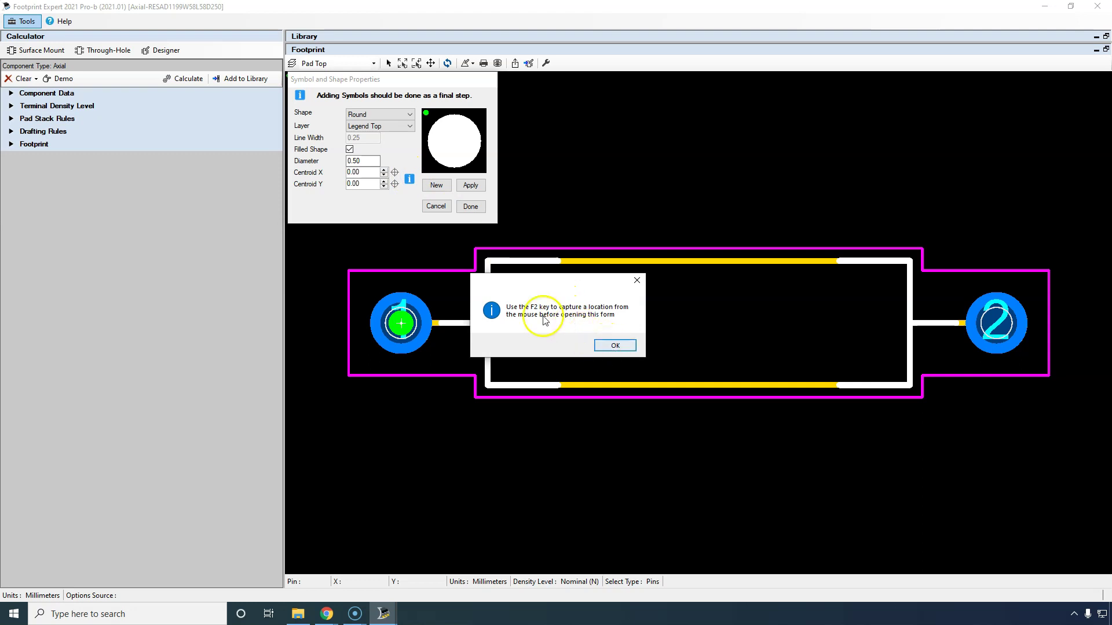
left_click(616, 346)
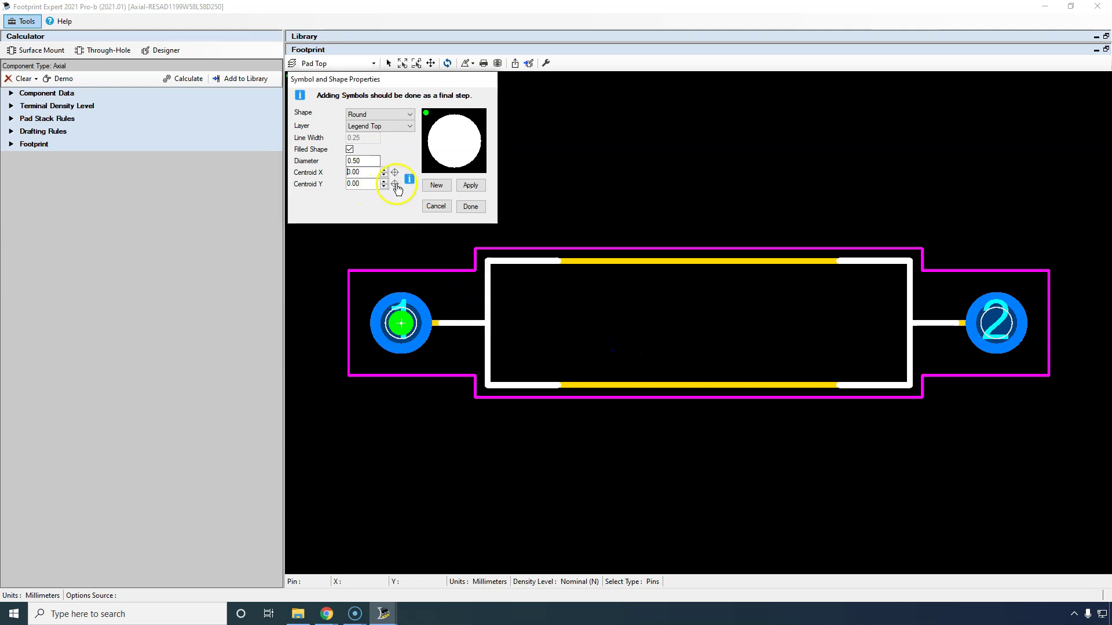
left_click(470, 206)
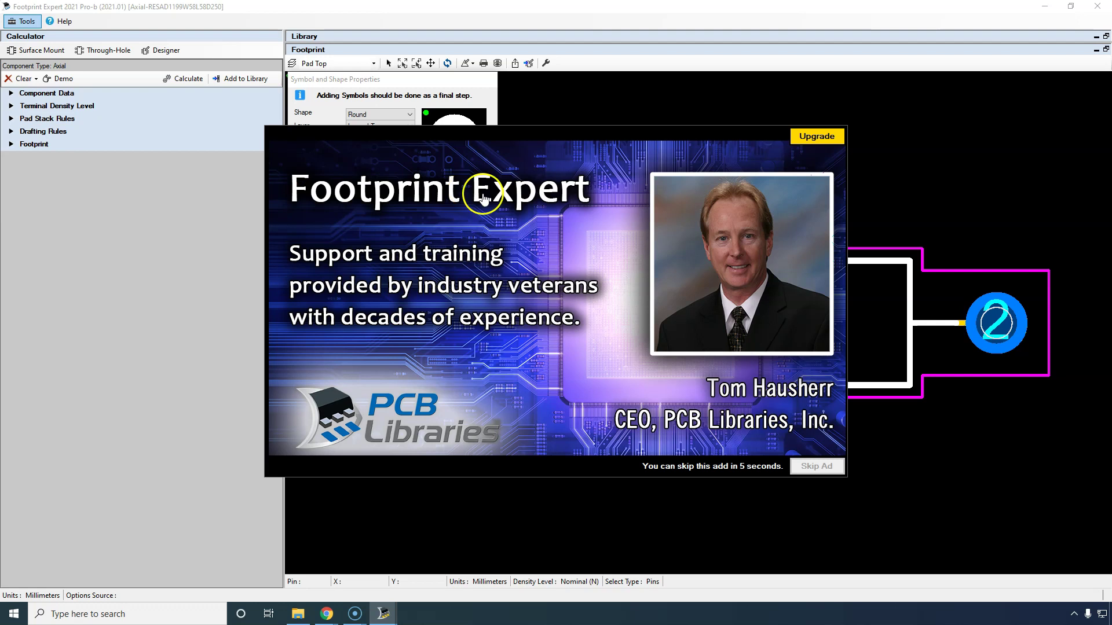
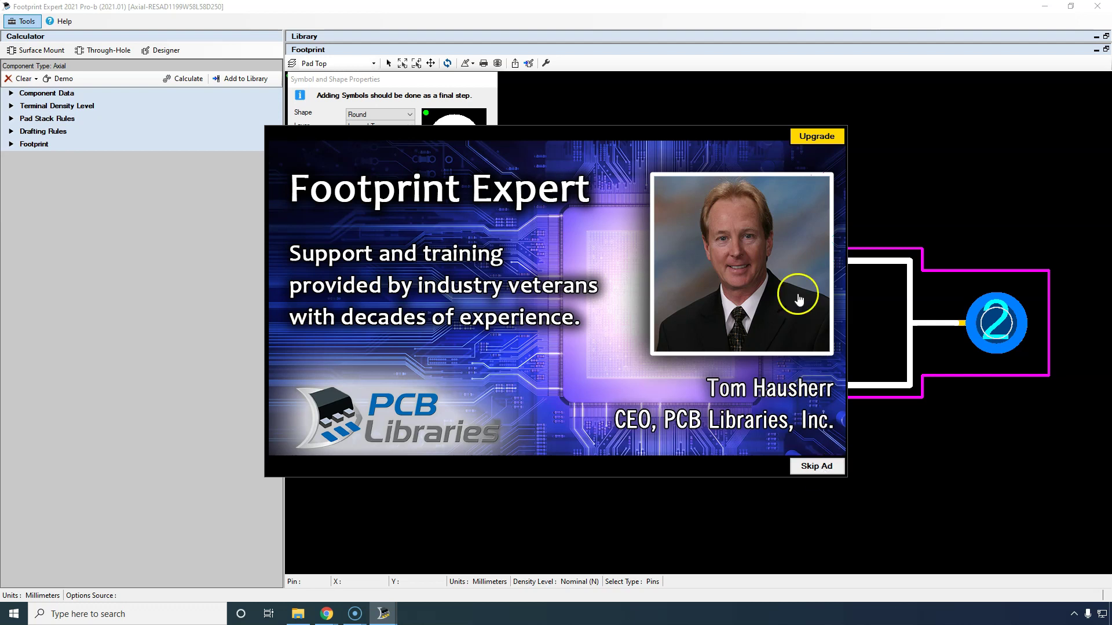
Step: Skip the advertisement and finish the symbol and shape properties
left_click(817, 466)
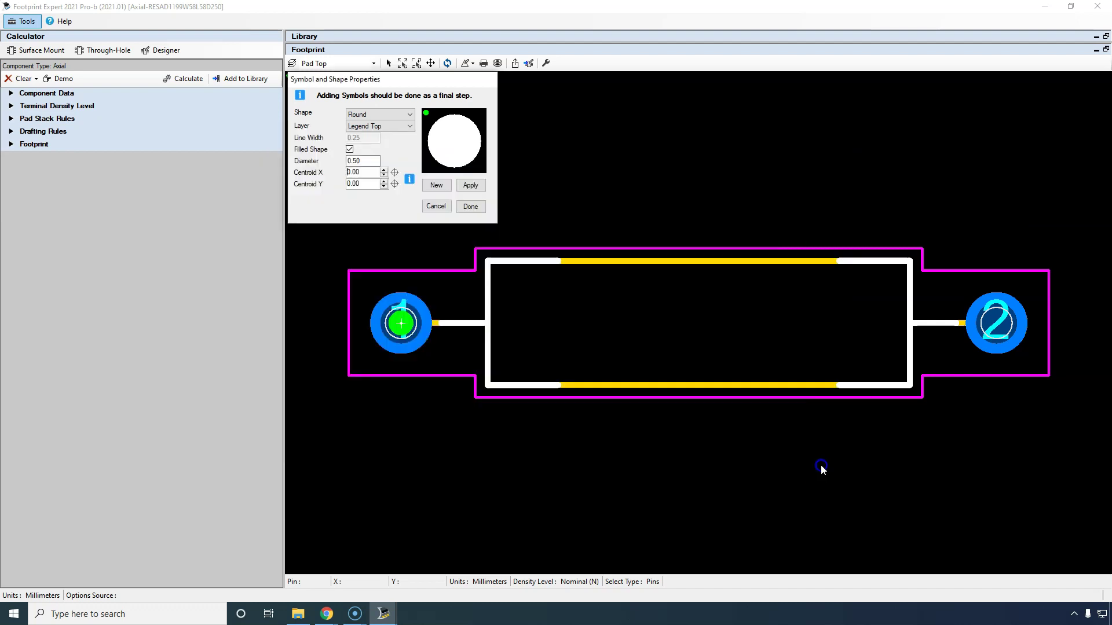
left_click(469, 207)
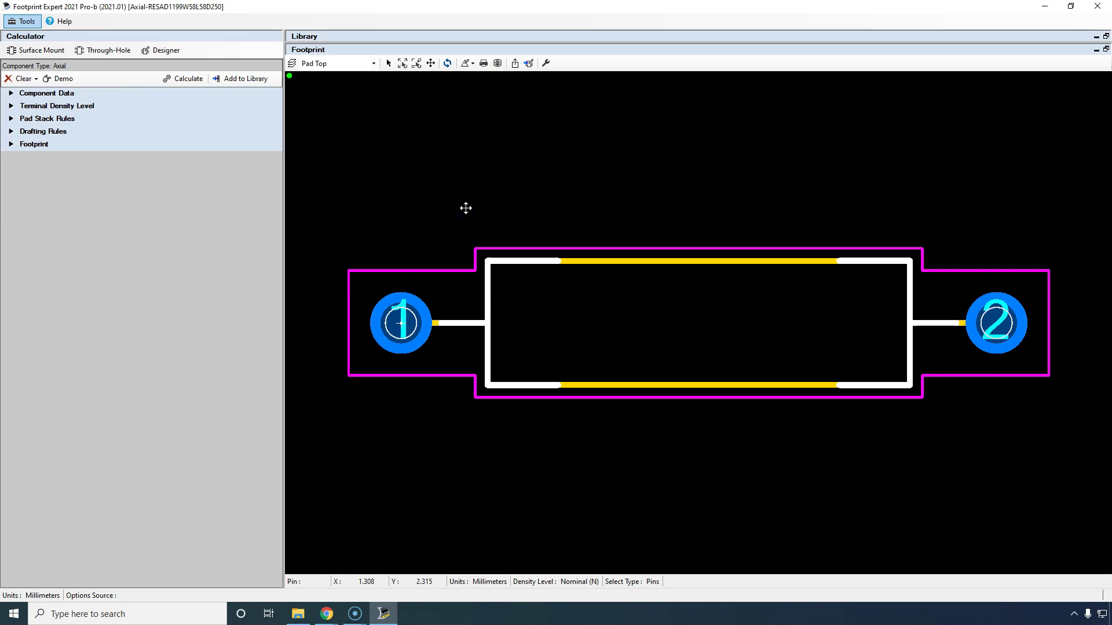
Step: Add a filled round symbol, 0.50 in diameter, on Legend Top at Centroid X 0.00 and Centroid Y 0.00
left_click(472, 64)
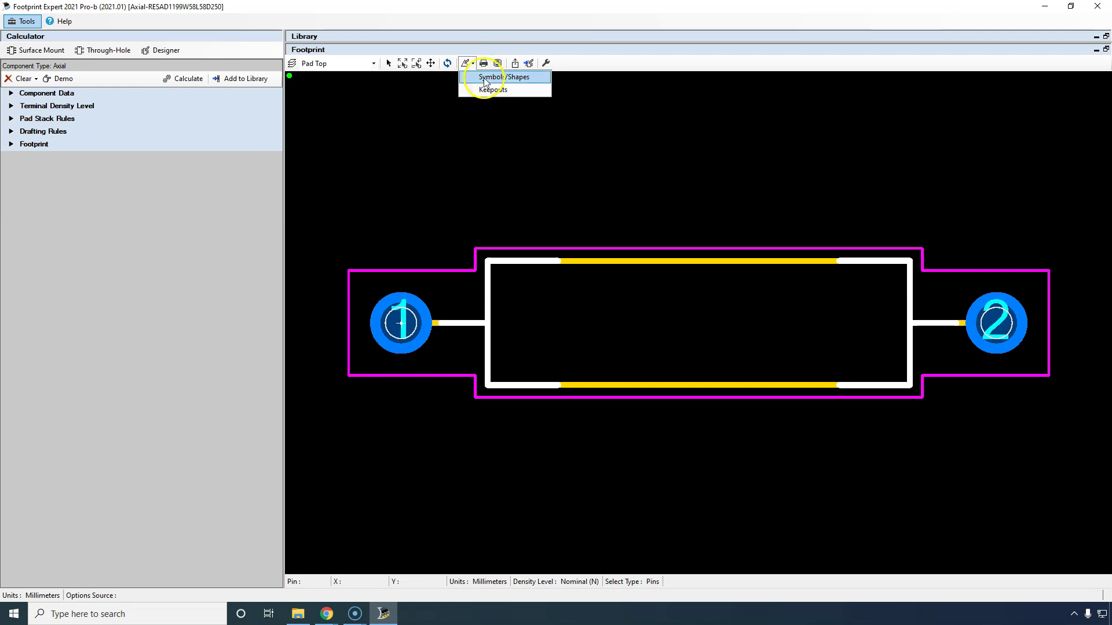
left_click(487, 79)
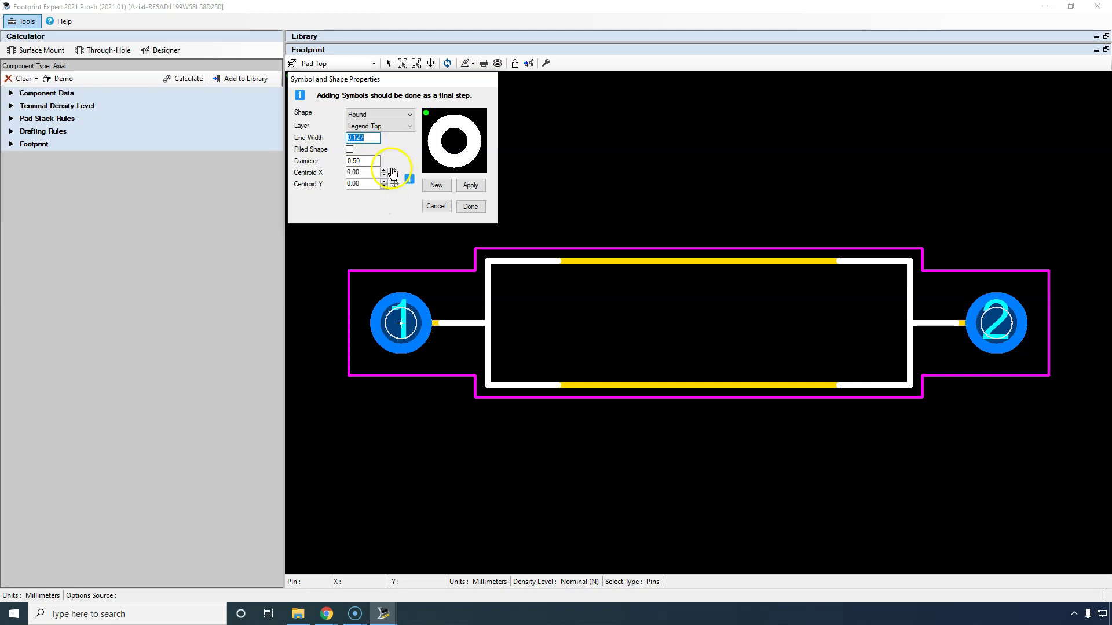
left_click(366, 172)
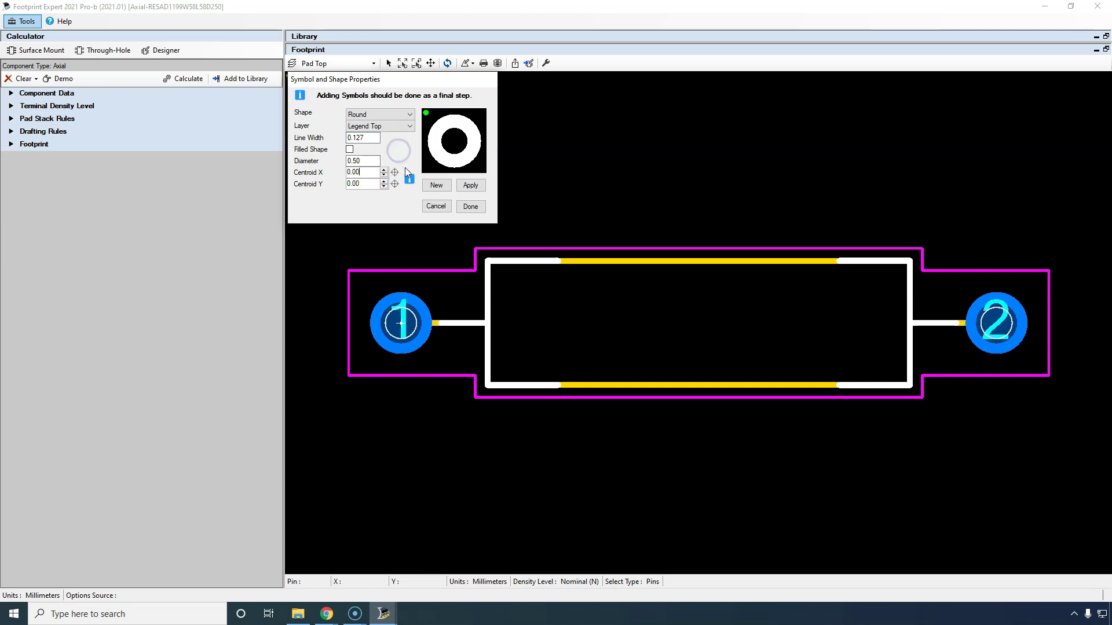
left_click(384, 171)
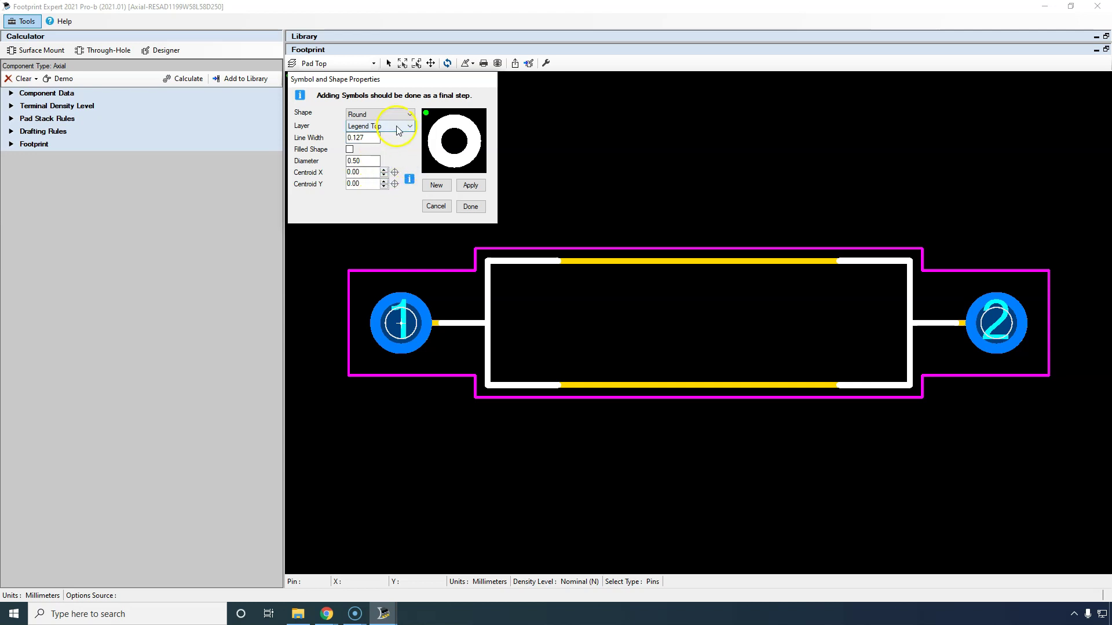
left_click(350, 150)
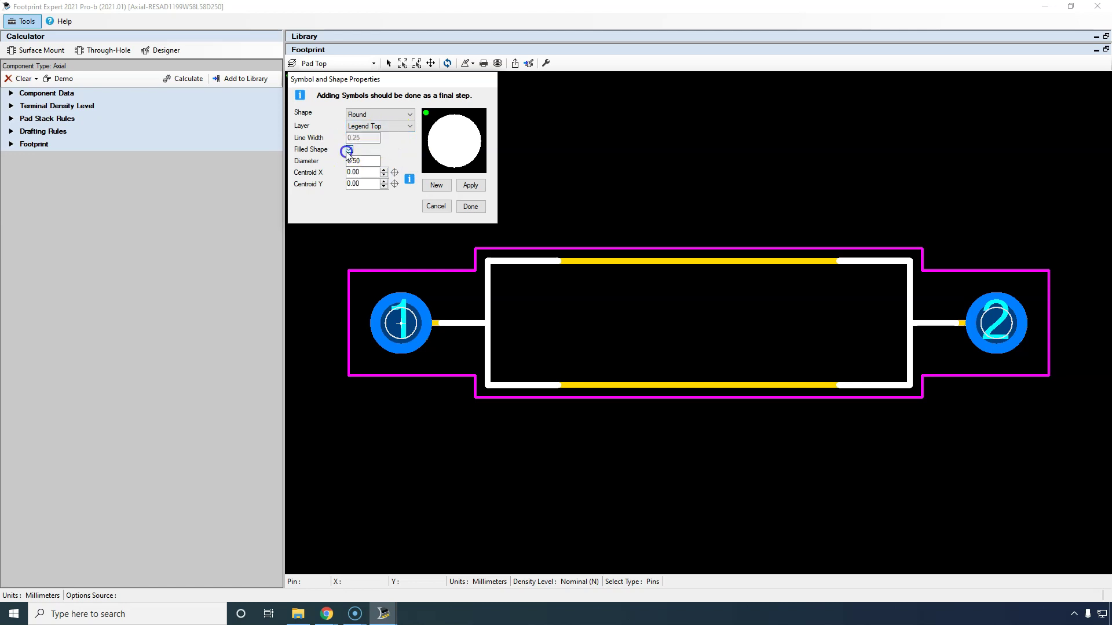
left_click(470, 185)
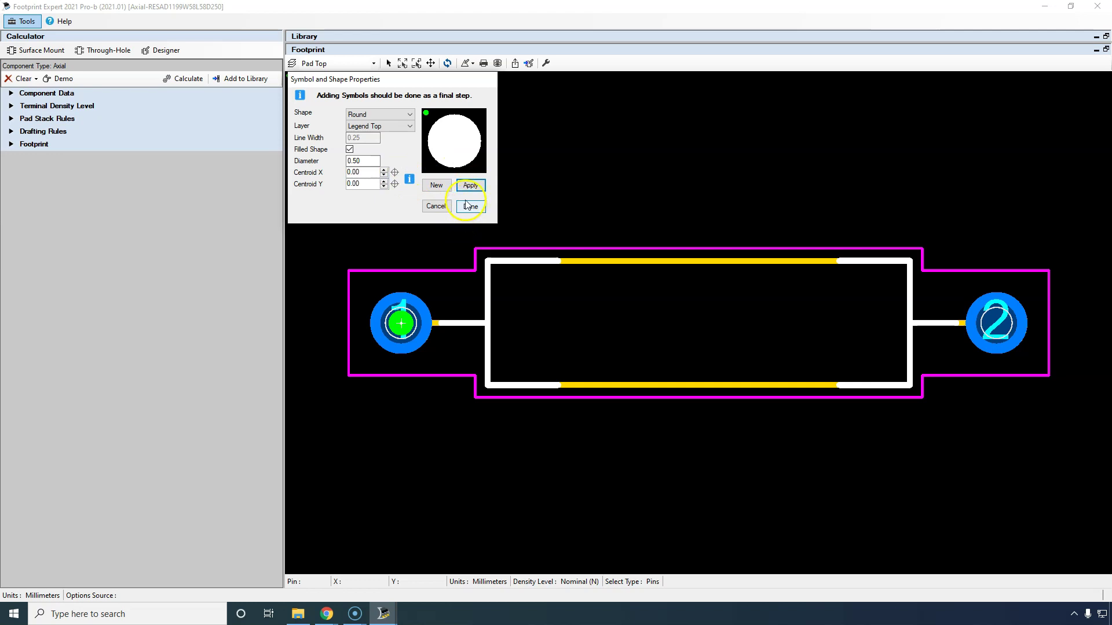
left_click(470, 207)
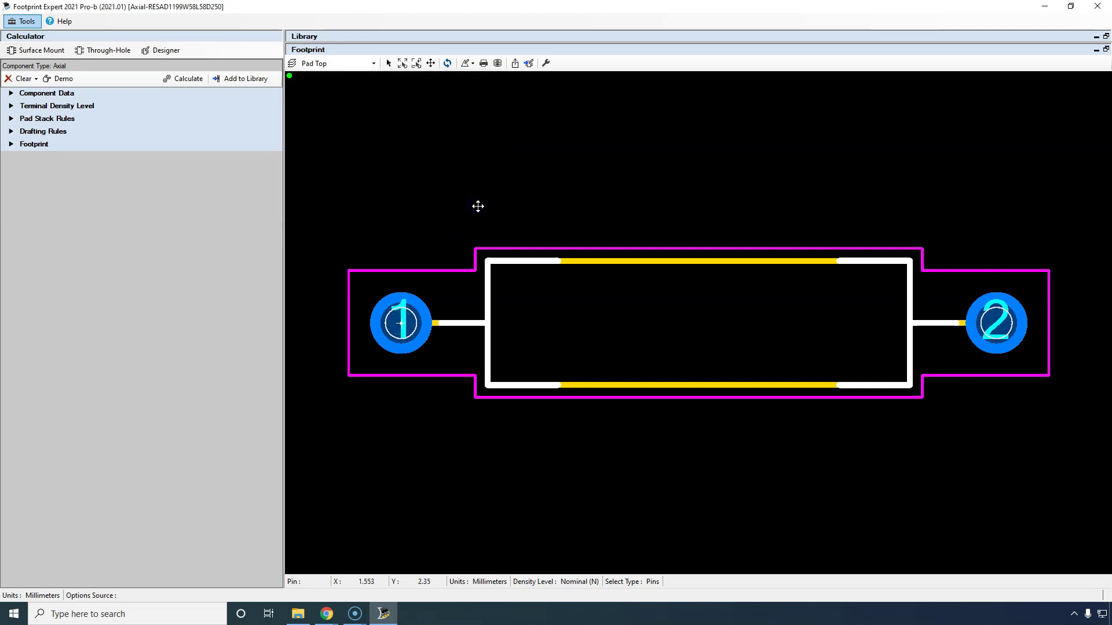
Step: Open the Pad Stack Manager, start a new pad stack, and look over the Through Hole and Surface Mount settings
left_click(496, 63)
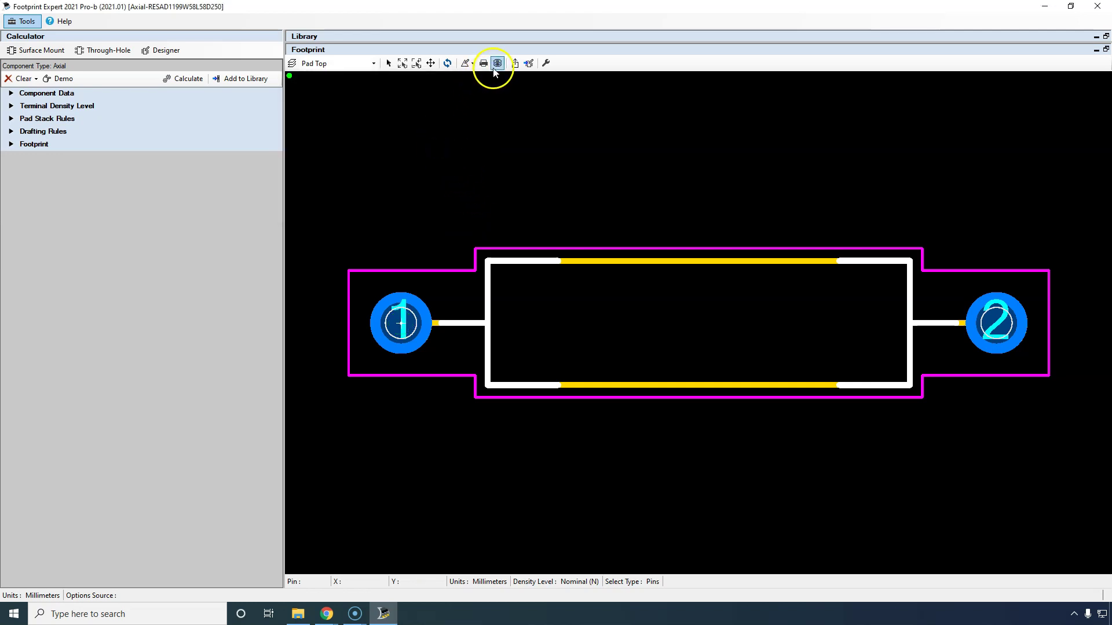
left_click(473, 65)
left_click(473, 65)
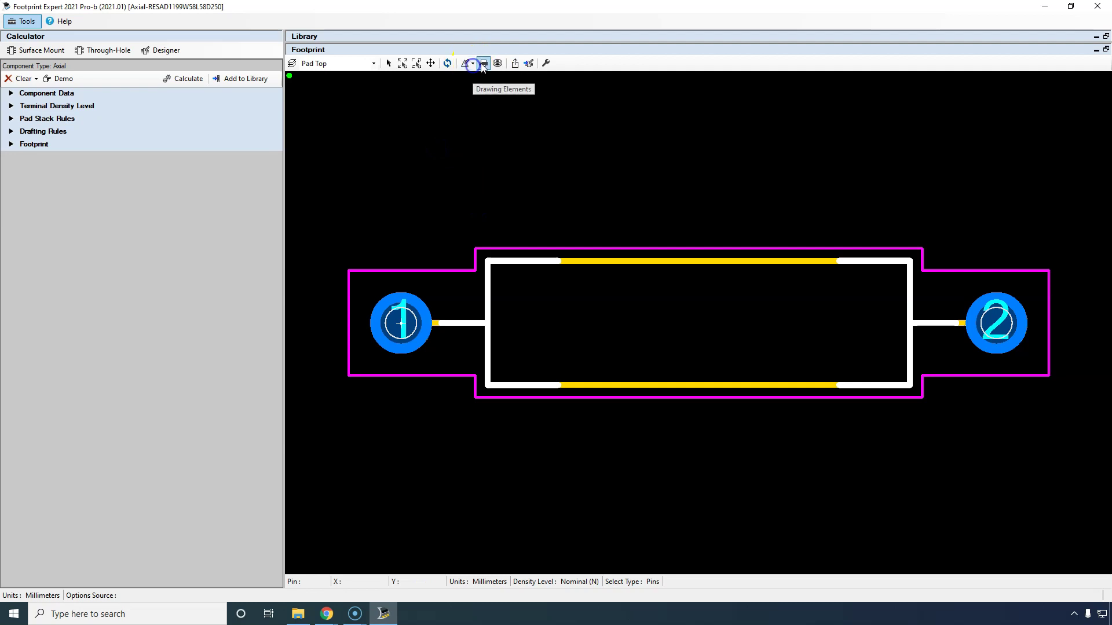
left_click(497, 64)
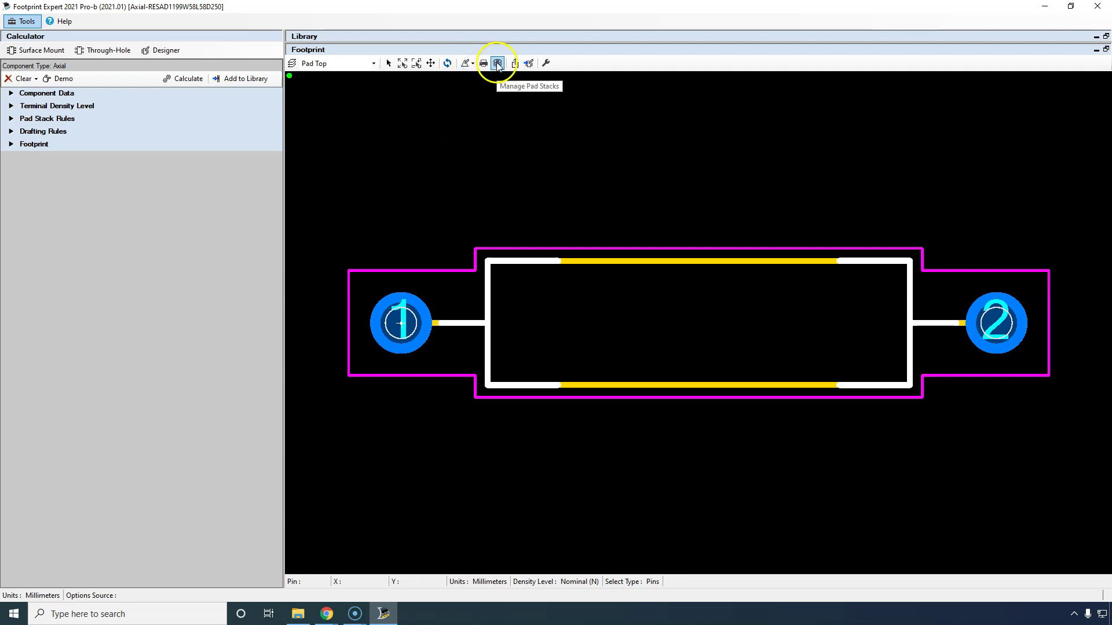
left_click_drag(454, 112, 501, 131)
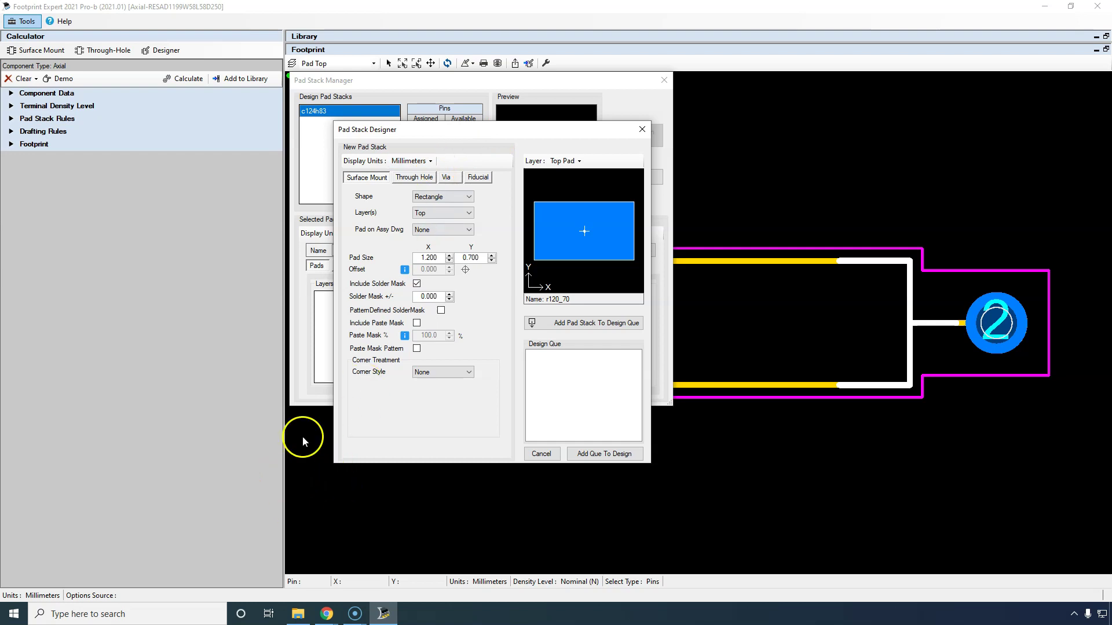
left_click(414, 178)
left_click(372, 178)
left_click(443, 197)
left_click(468, 197)
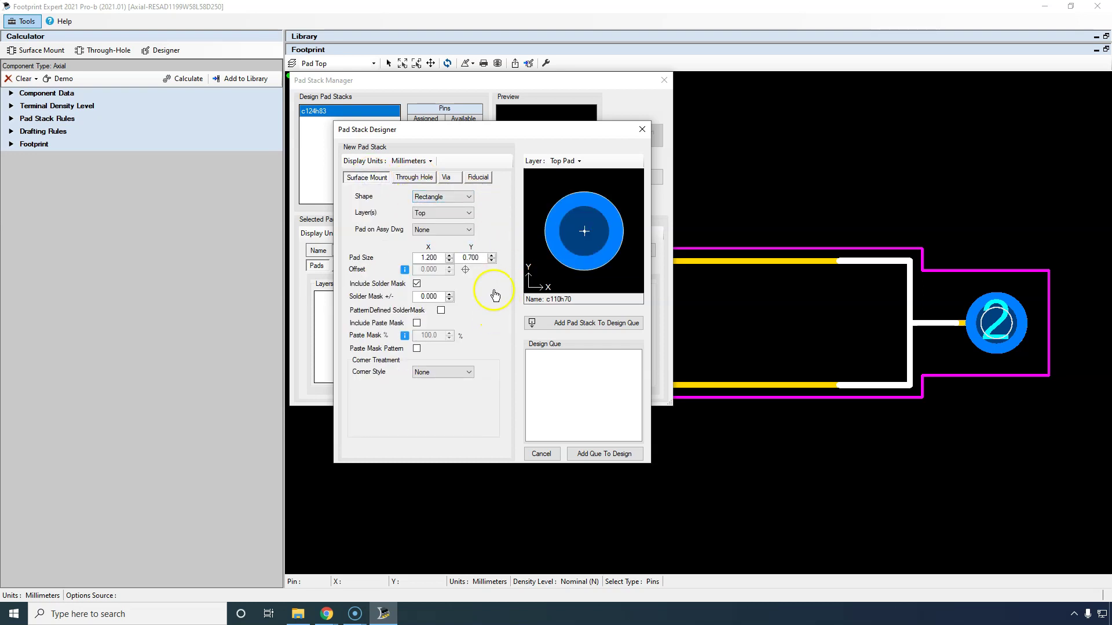
Step: Read the note on the pad Offset function, cancel the new pad stack, and close the Pad Stack Manager
left_click(405, 402)
left_click(405, 269)
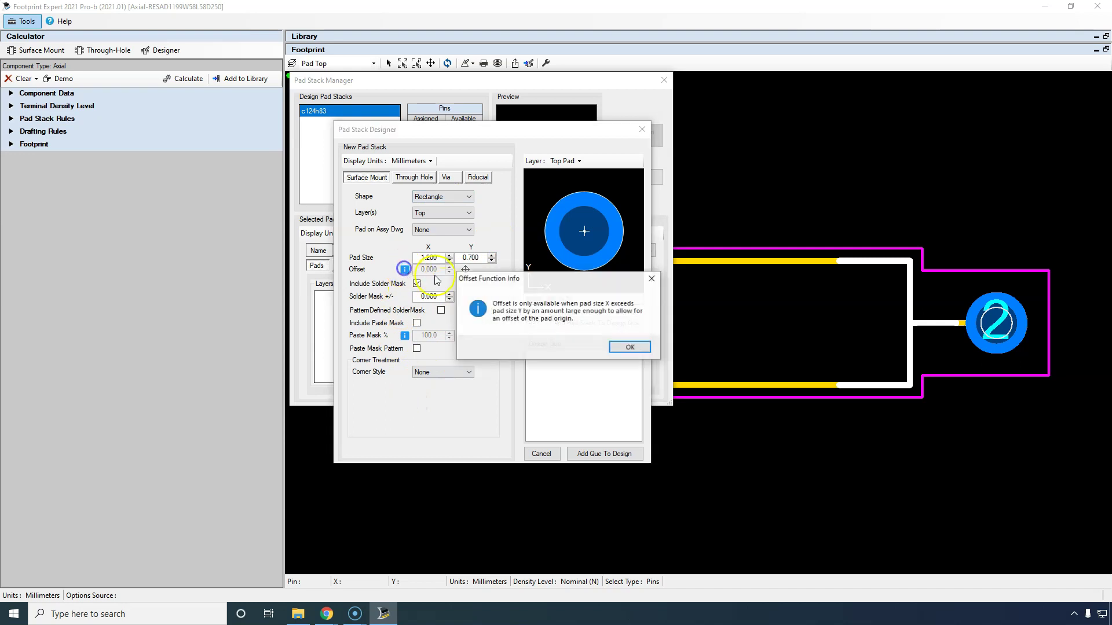
left_click(630, 347)
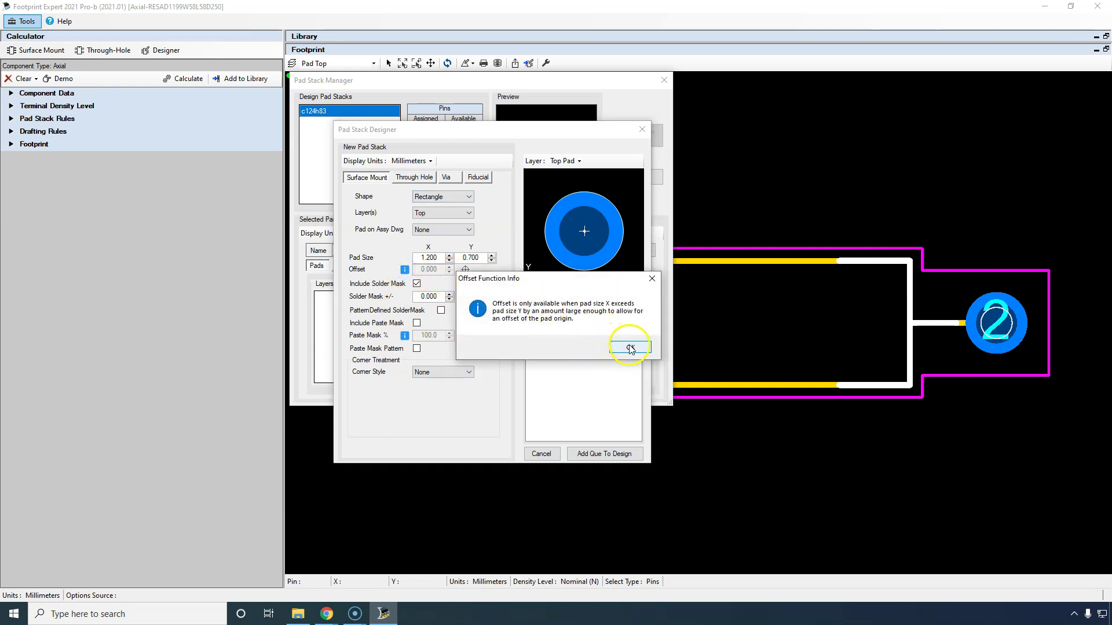
left_click(637, 348)
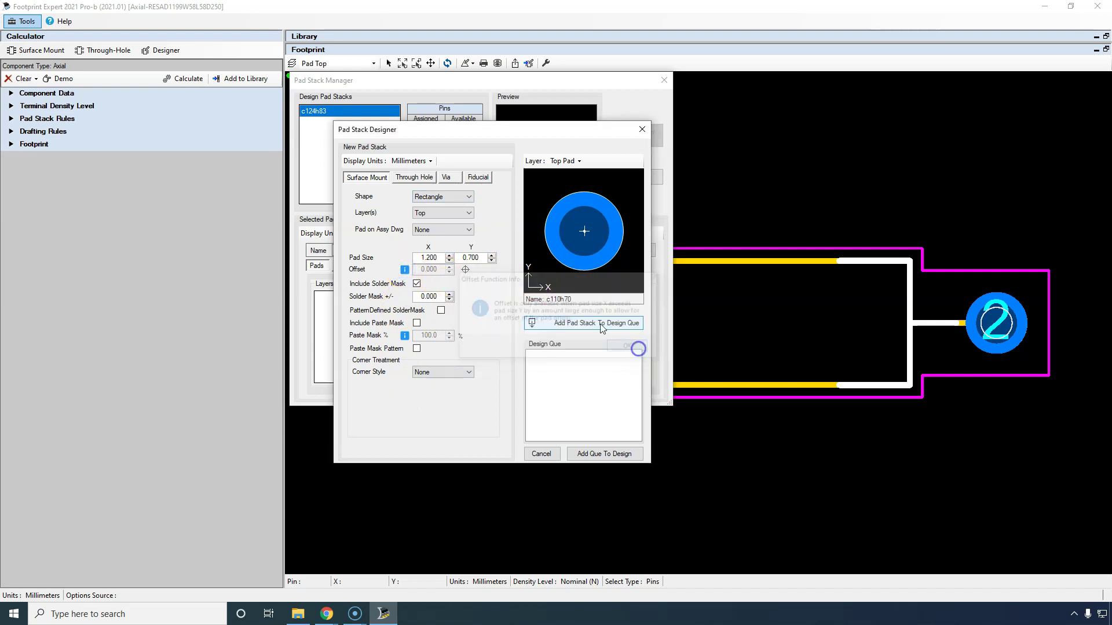
left_click(541, 454)
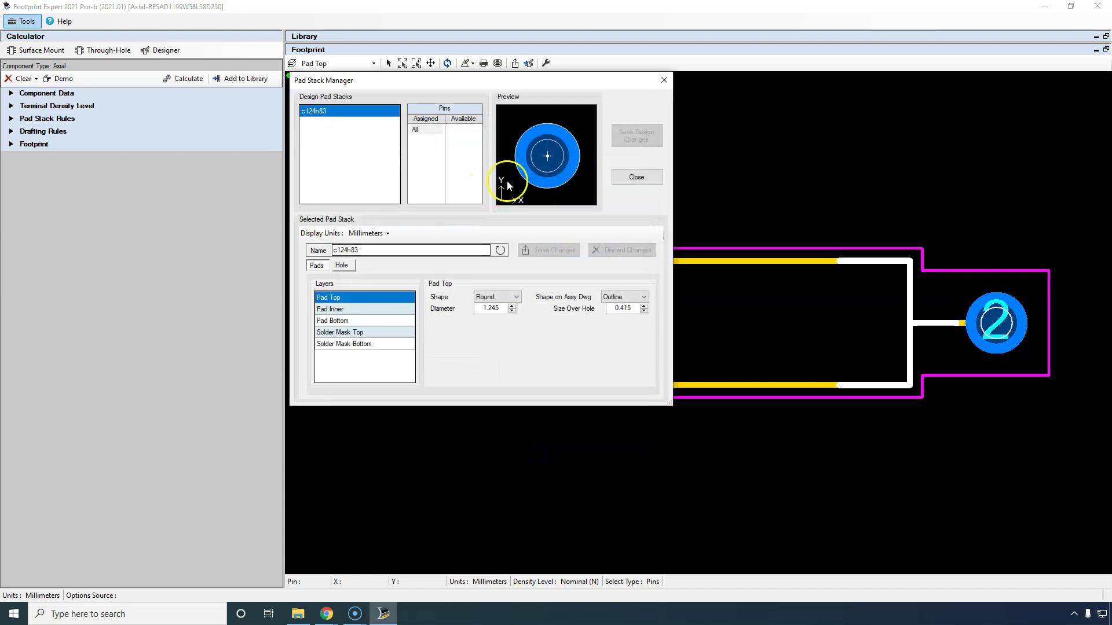
left_click(636, 177)
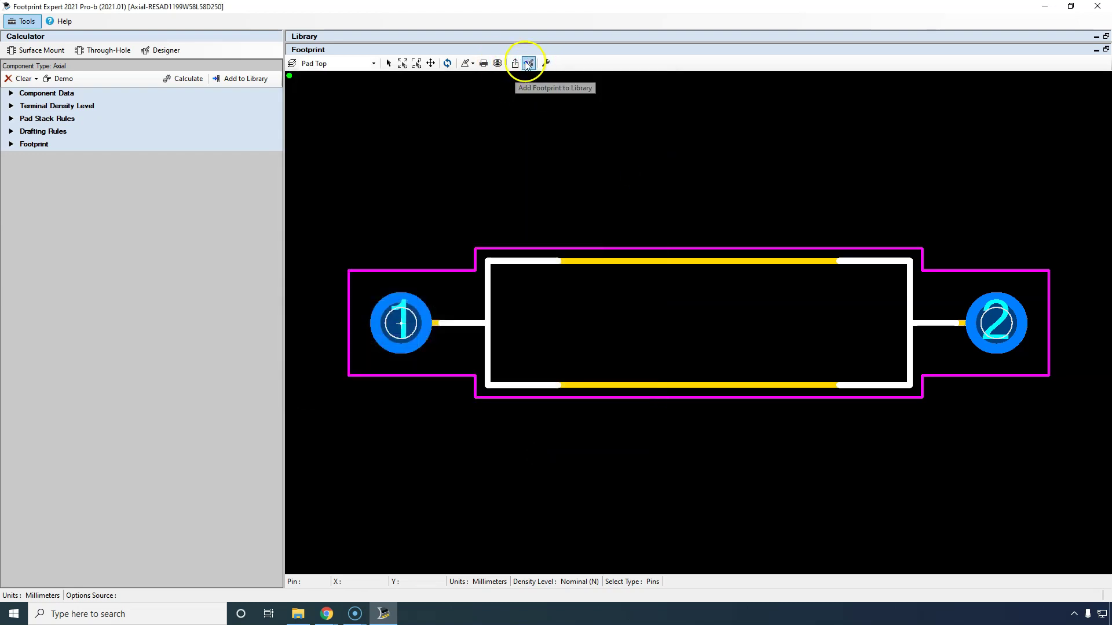
Step: Add the axial resistor footprint to the Sample.fpx library, and select the SOT23-5P65_210X110L36X22 entry
left_click(515, 64)
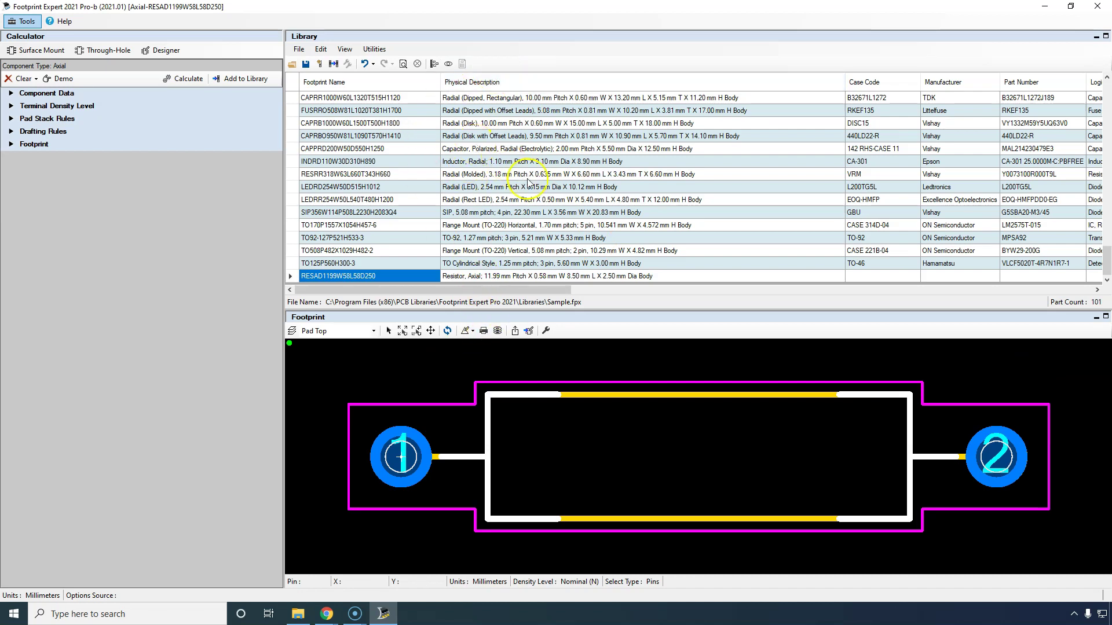
scroll(515, 206, "up", 20)
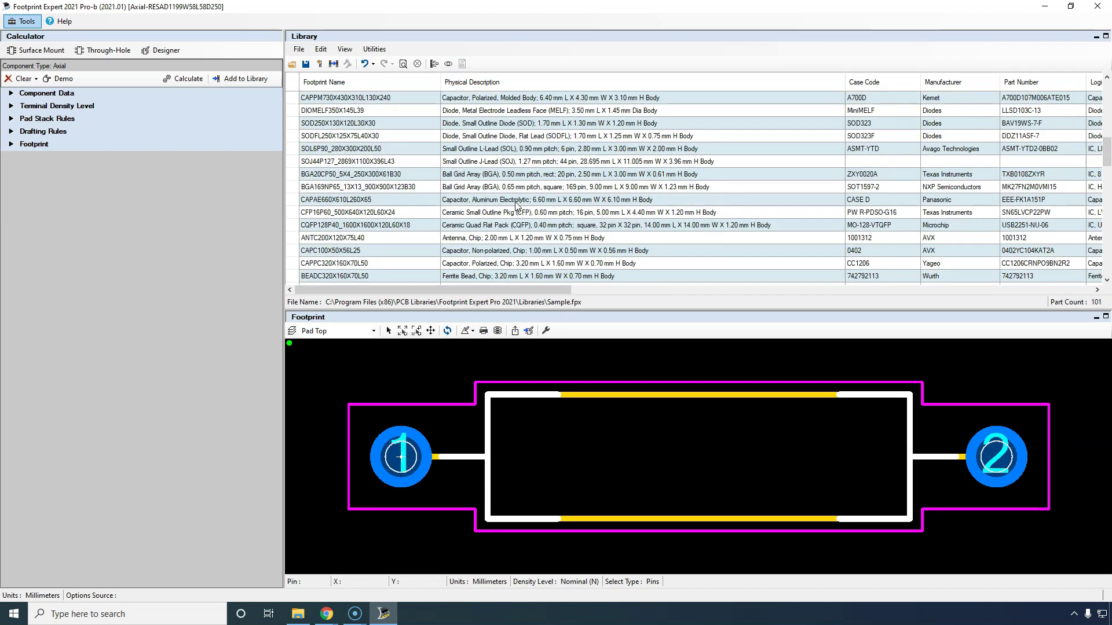
scroll(515, 206, "up", 2)
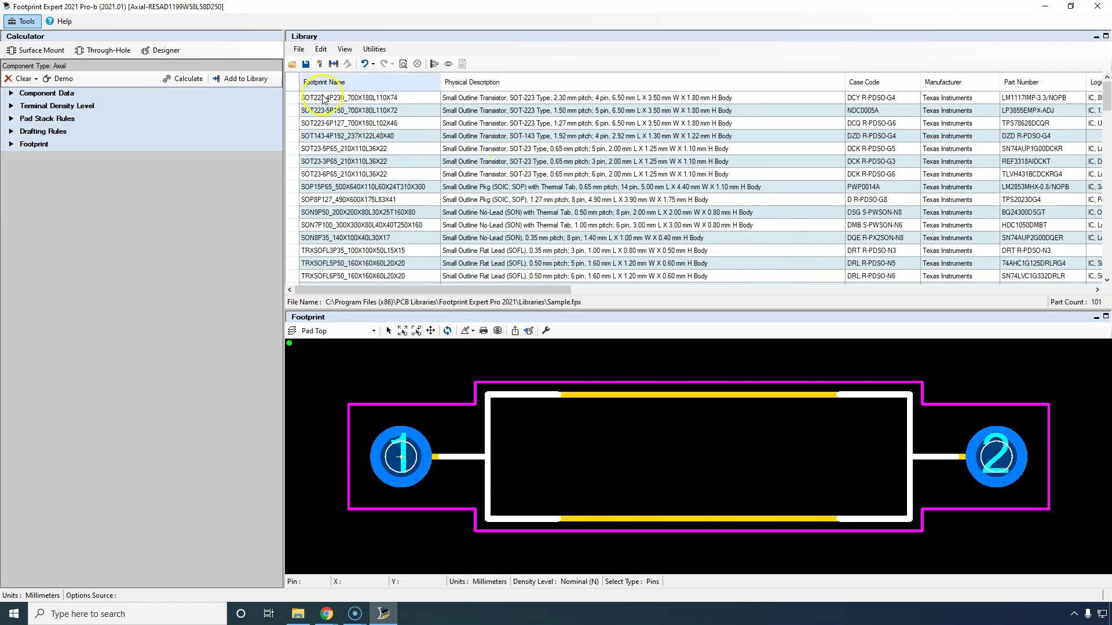
left_click(370, 150)
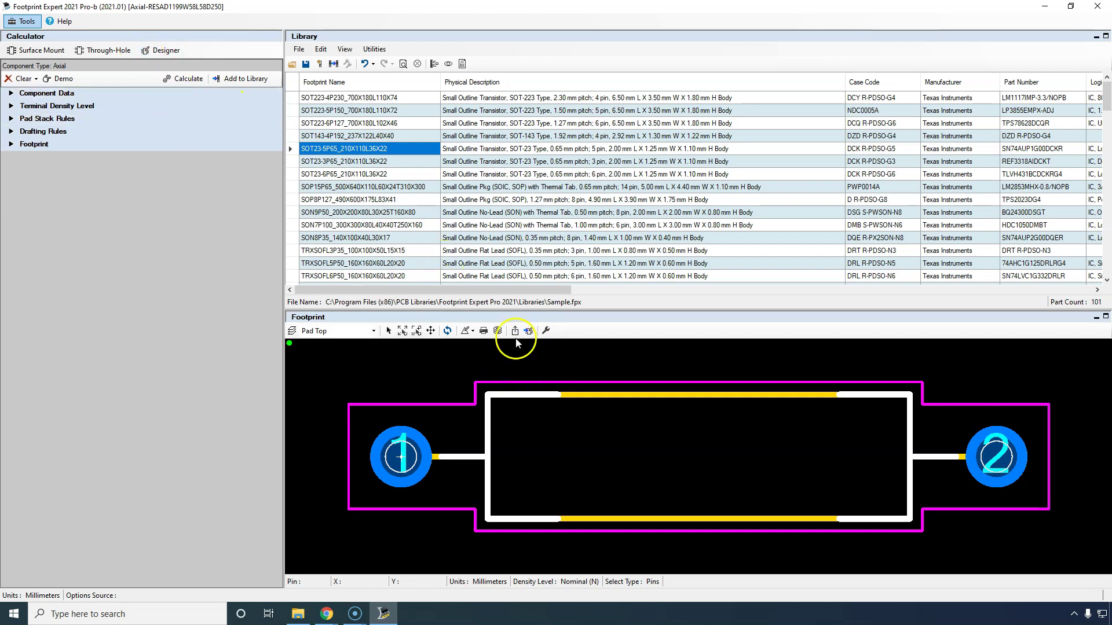
Step: Open the footprint Designer for a user-defined package and examine its Clear and Demo options
left_click(162, 49)
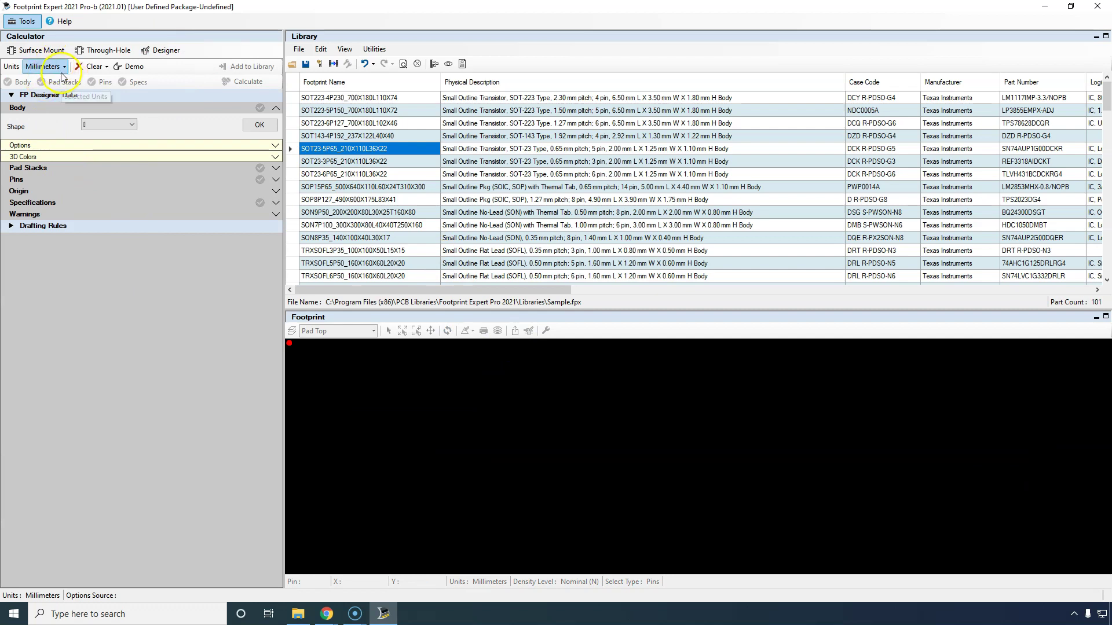
left_click(128, 67)
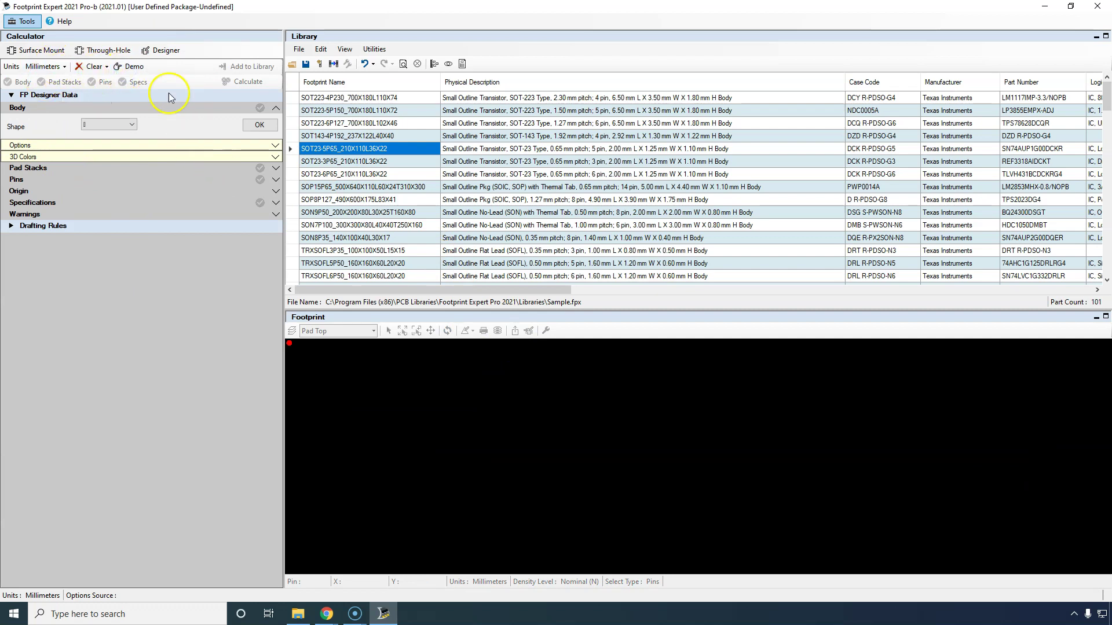
left_click(92, 67)
left_click(131, 81)
left_click(93, 67)
left_click(116, 80)
left_click(127, 67)
Step: Start a through-hole Axial component, load its demo dimensions, and calculate the footprint
left_click(103, 50)
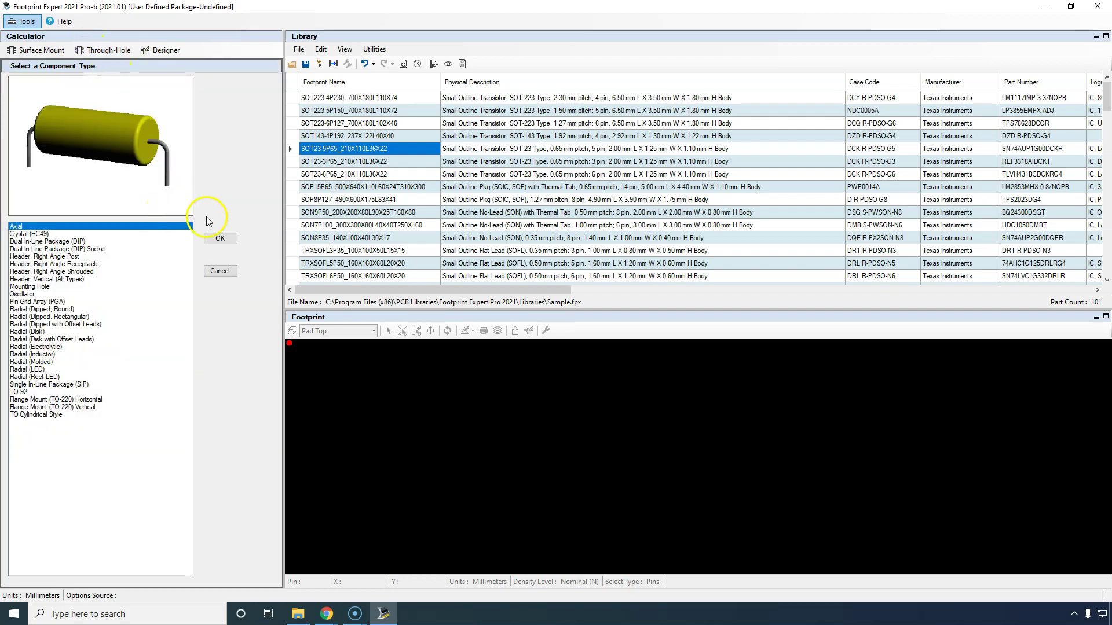
left_click(220, 238)
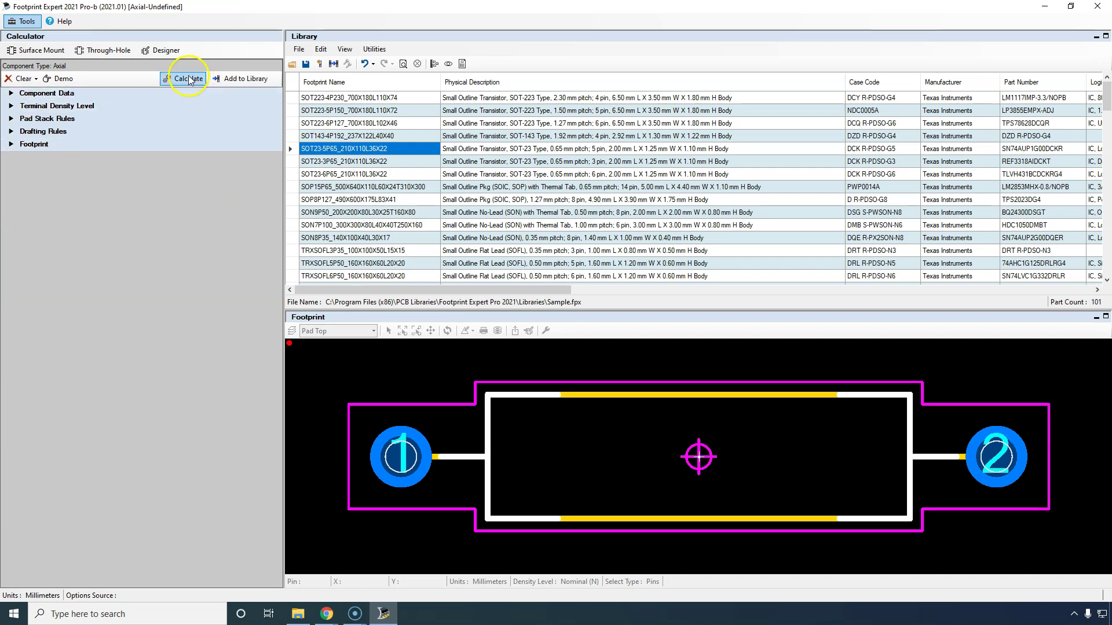
left_click(60, 79)
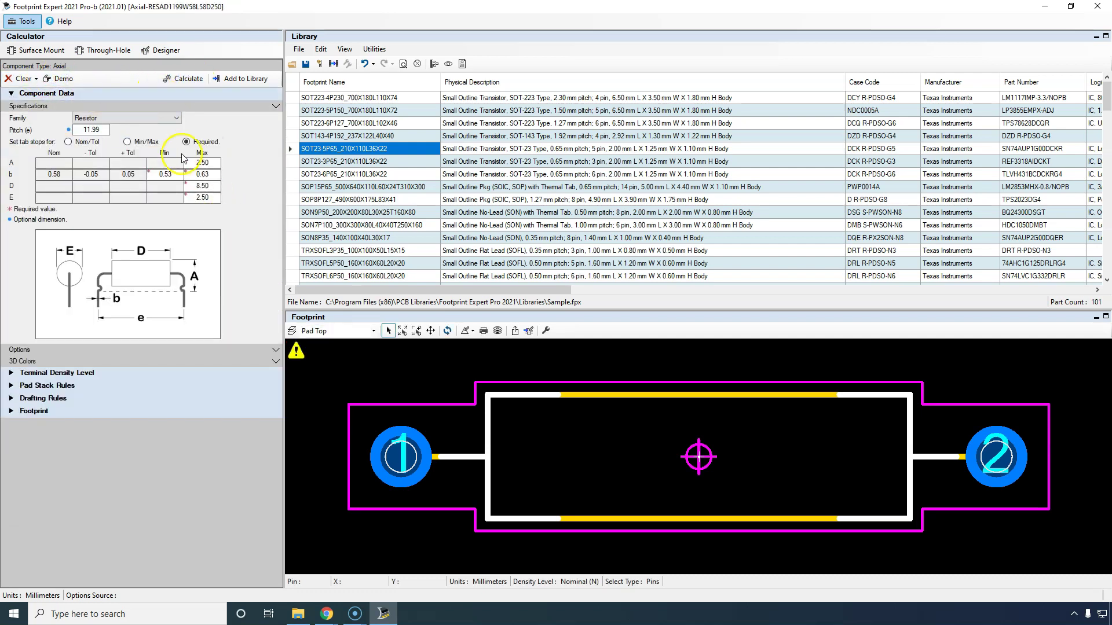
left_click(184, 79)
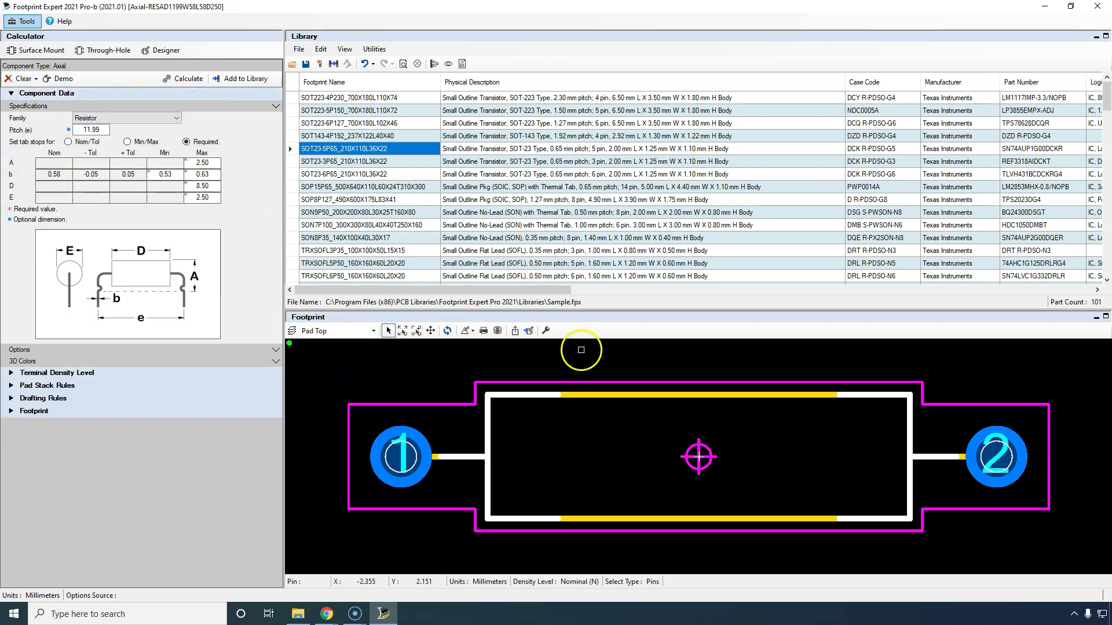
Step: Open the footprint creation settings, keep OrCAD PCB as the translator, and select version 17.4
left_click(546, 330)
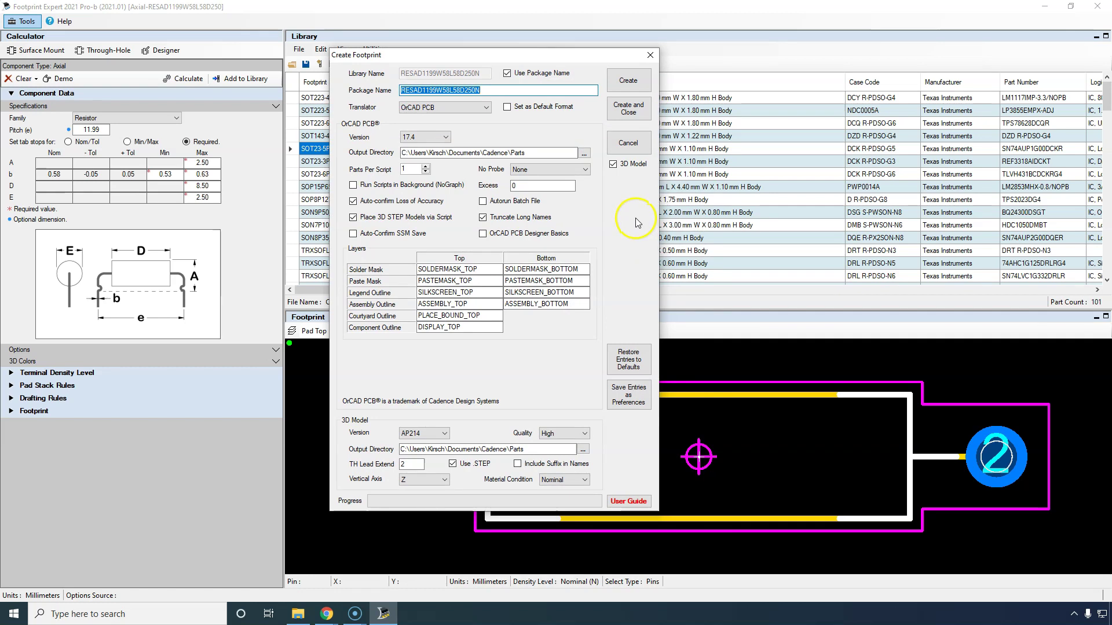
left_click(486, 110)
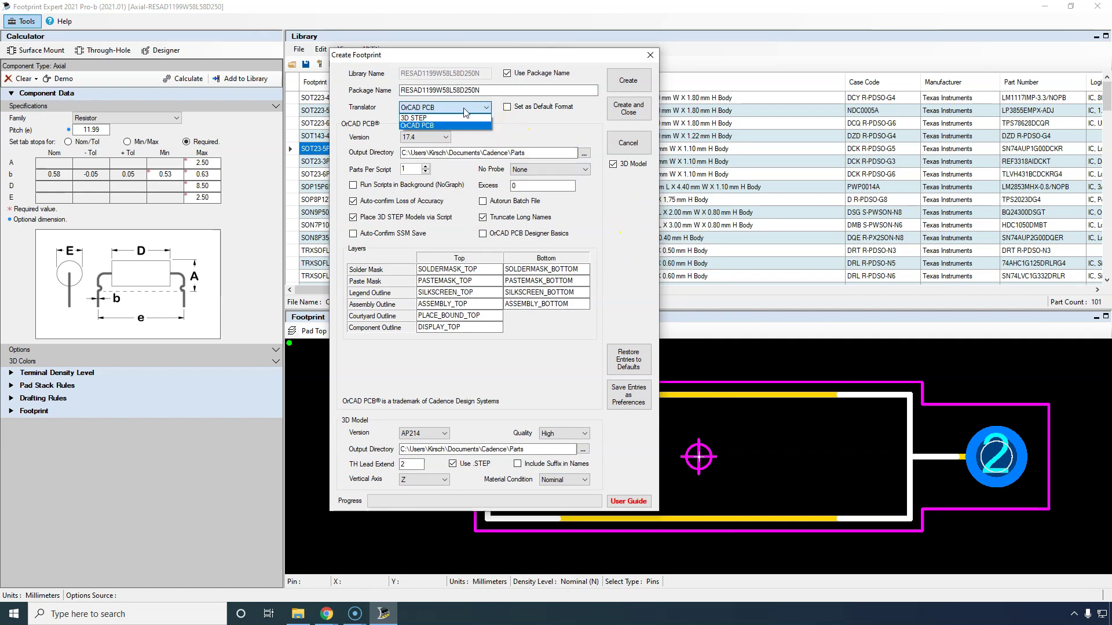
left_click(464, 109)
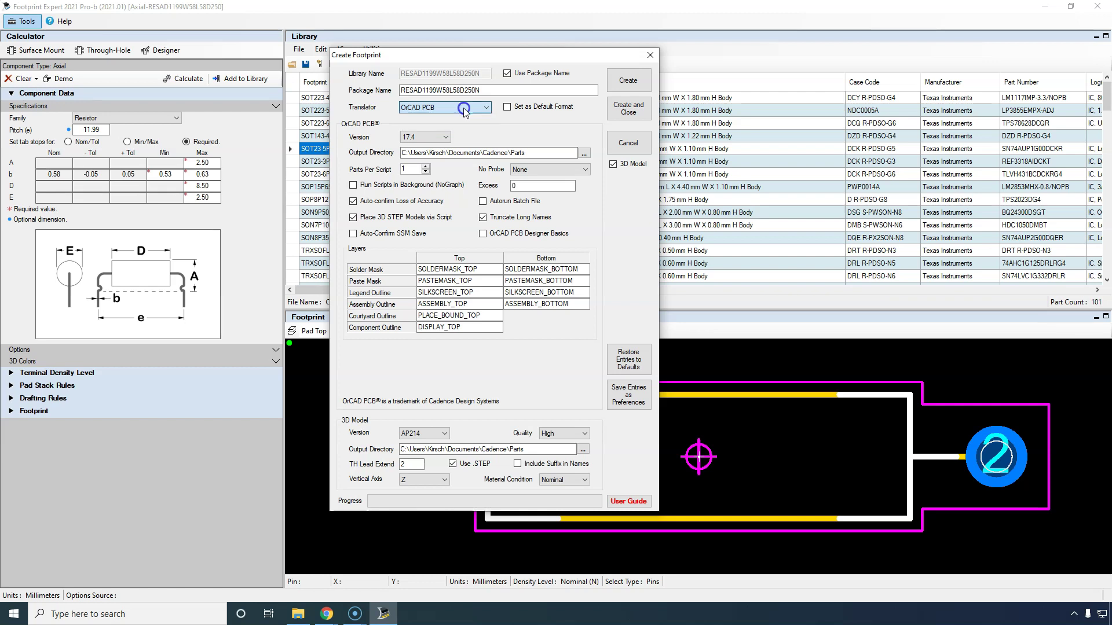
left_click(498, 125)
left_click(520, 123)
left_click(445, 137)
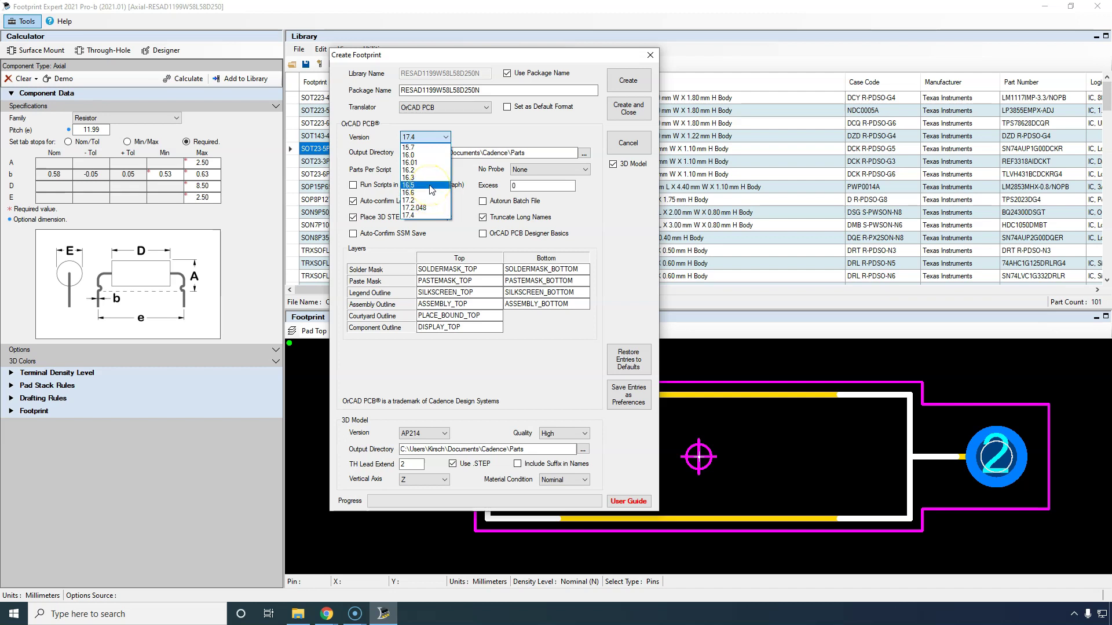
left_click(427, 216)
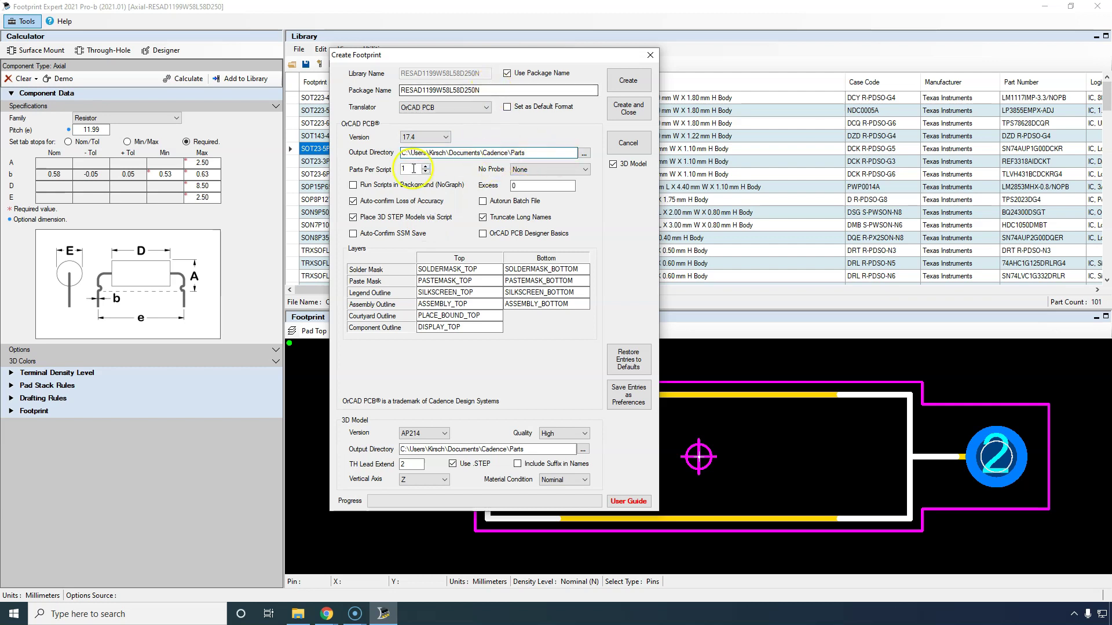
Step: Review the package name and the OrCAD PCB options in the footprint creation settings, and skip the advertisement
left_click(366, 90)
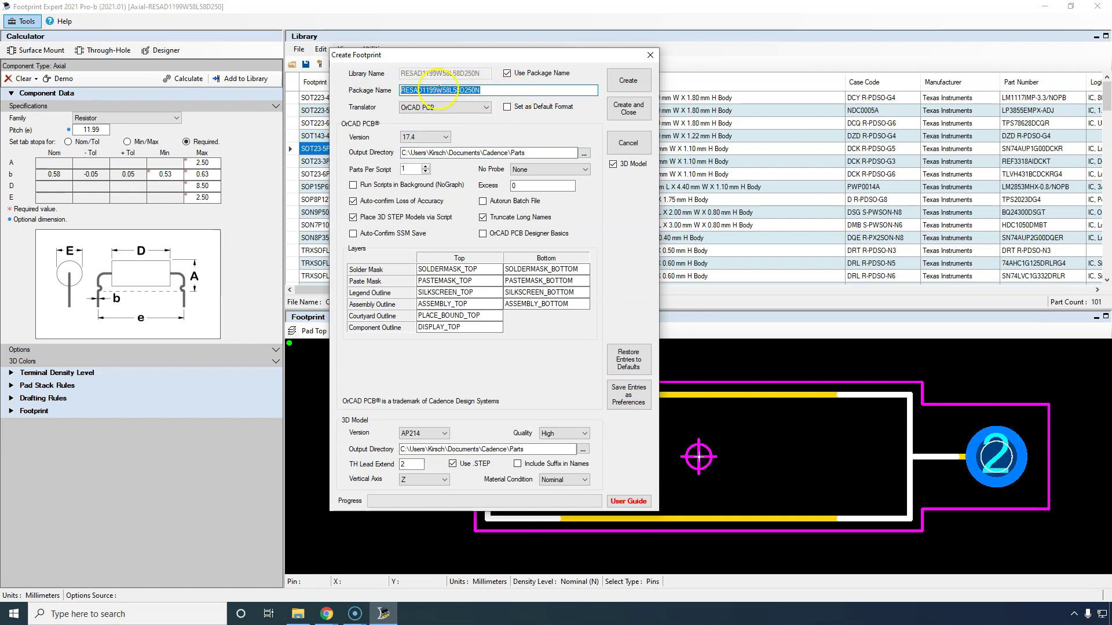
left_click(476, 93)
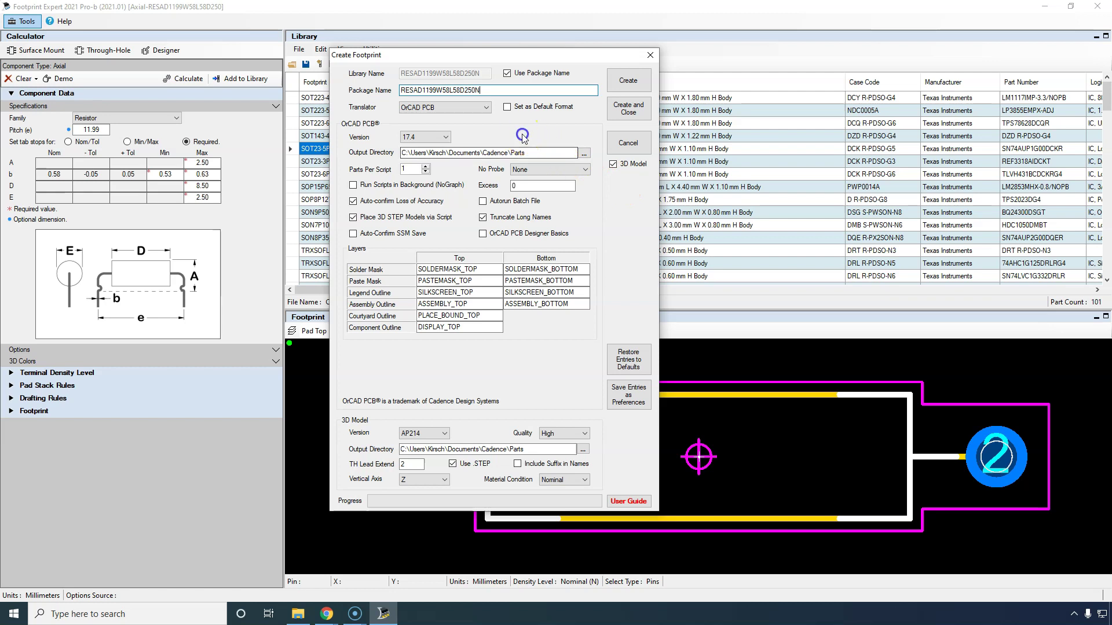
left_click(422, 188)
left_click(638, 208)
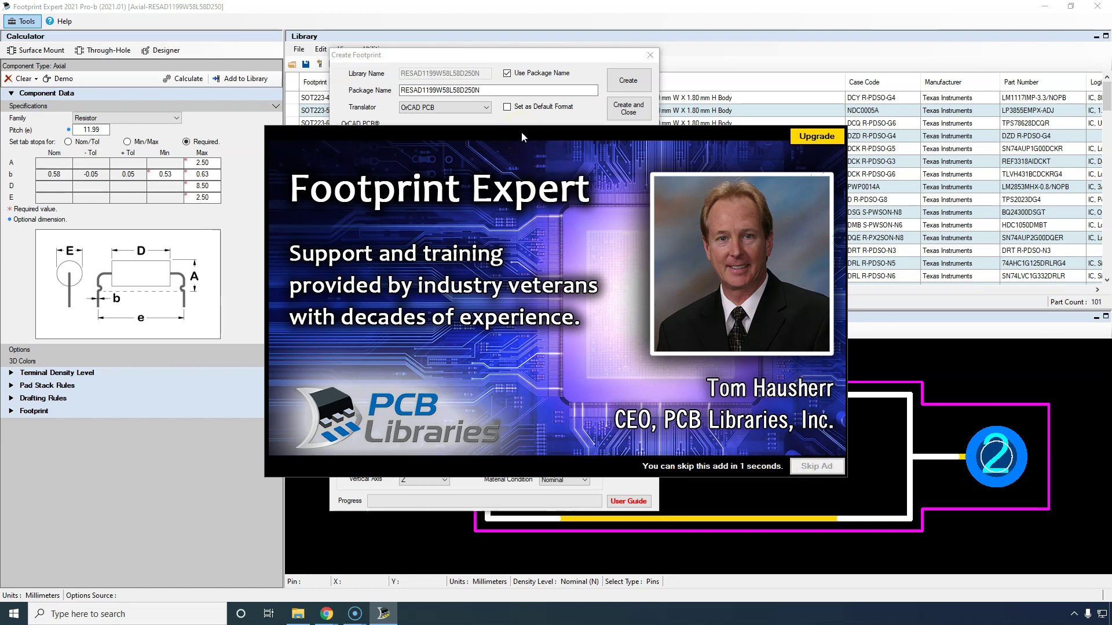
left_click(817, 466)
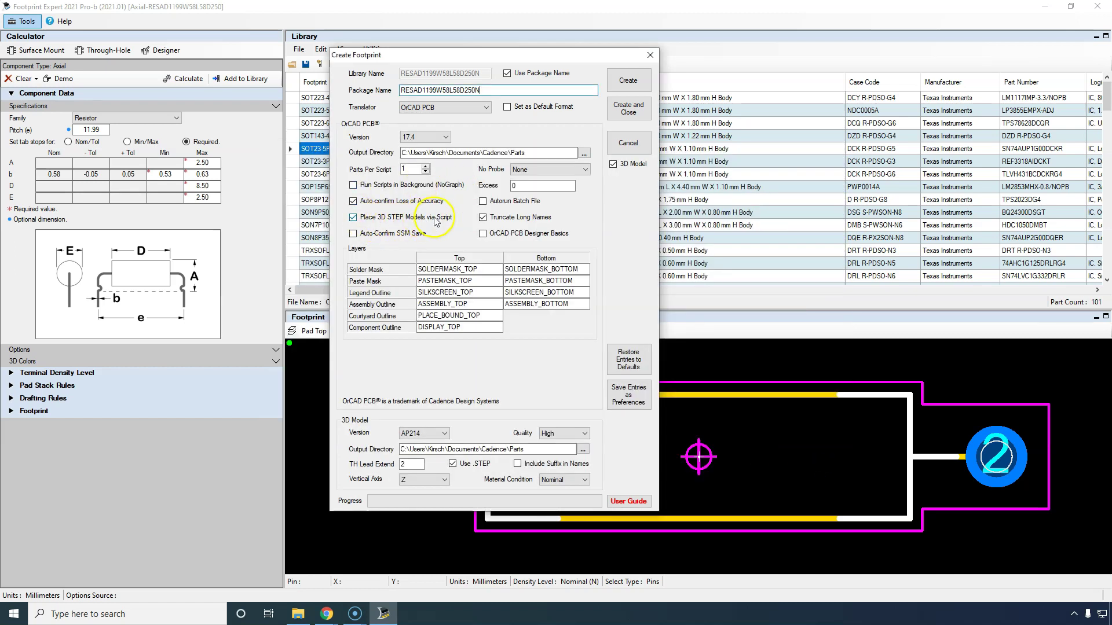
Step: Enable Auto-Confirm SSM Save and Autorun Batch File for the OrCAD PCB export, keeping No Probe at None
left_click(389, 234)
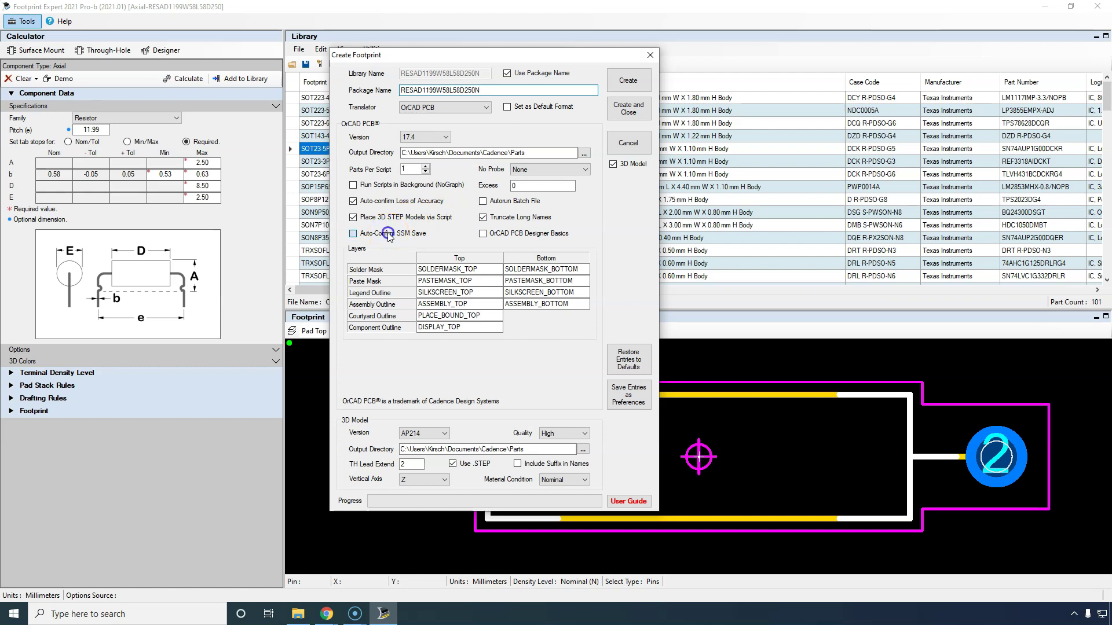
left_click(533, 202)
left_click(623, 218)
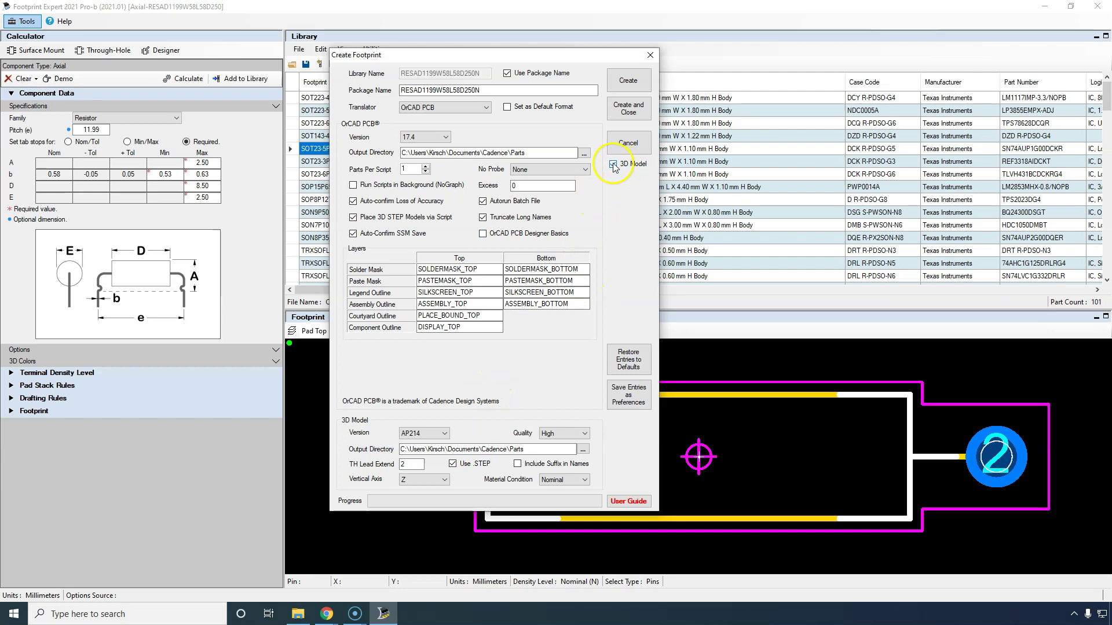
left_click(586, 169)
left_click(587, 169)
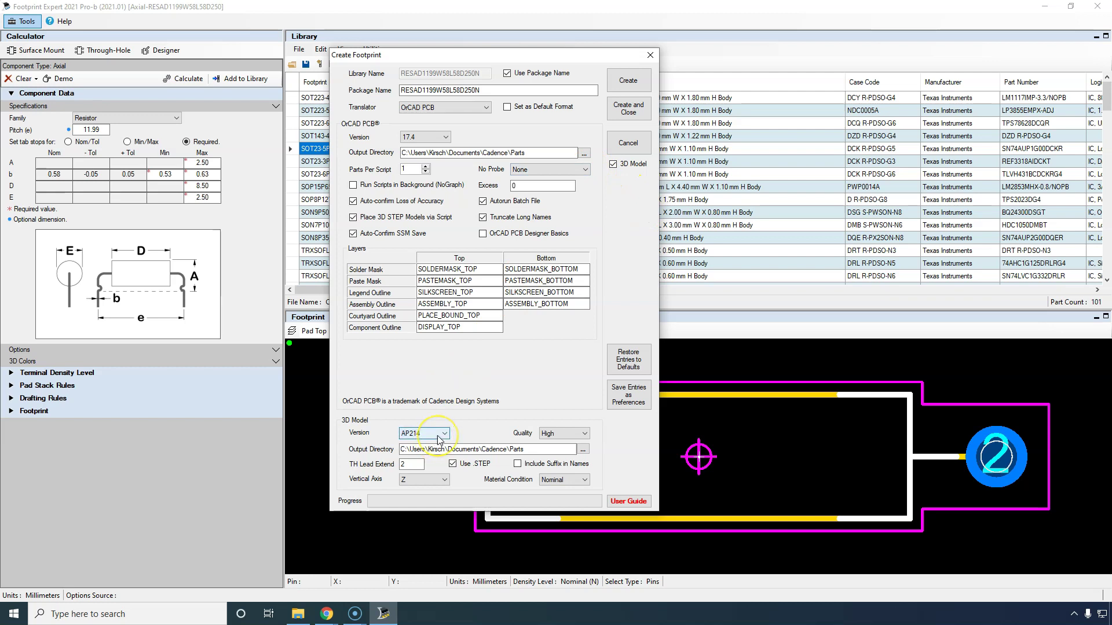
left_click(585, 169)
left_click(584, 173)
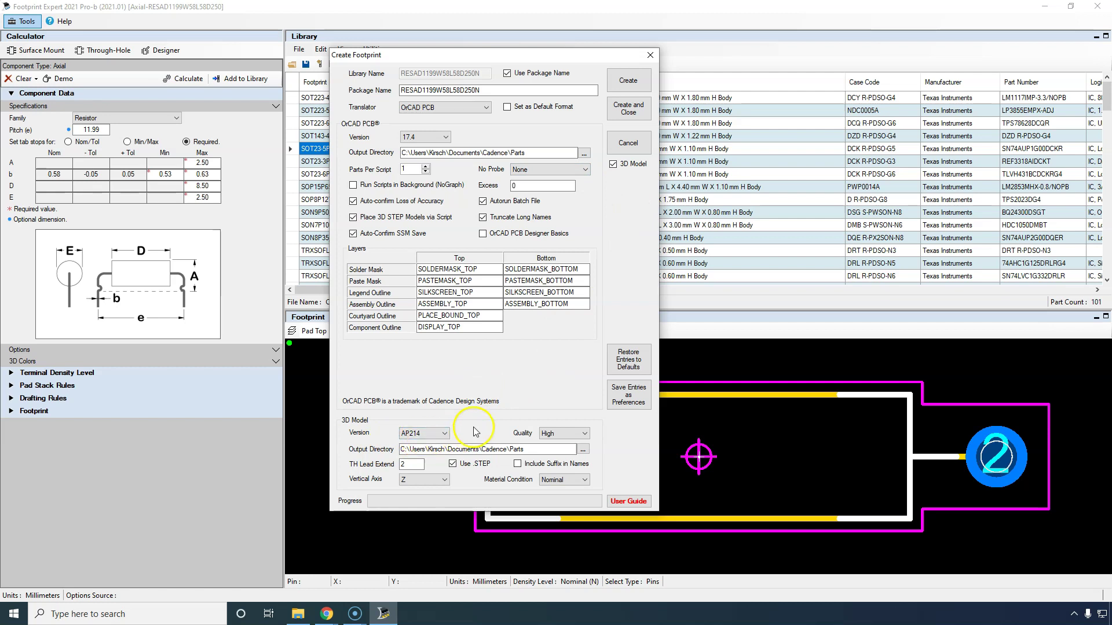
Step: Review the 3D model export settings, keeping vertical axis Z, version AP214, High quality and Nominal material condition
left_click(437, 481)
left_click(437, 481)
left_click(502, 446)
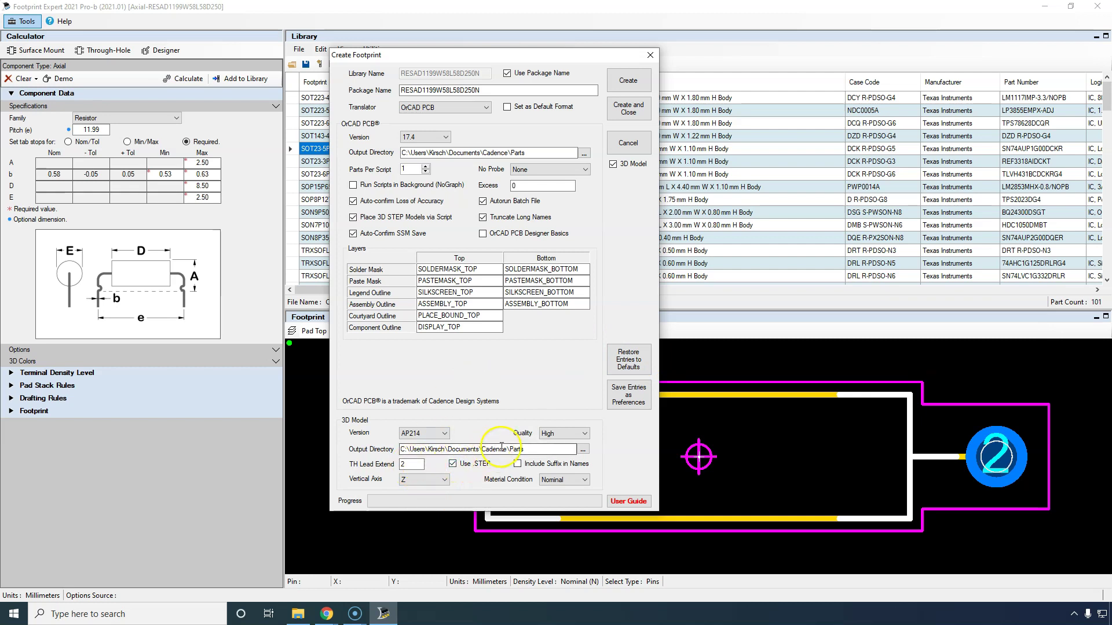
left_click(444, 433)
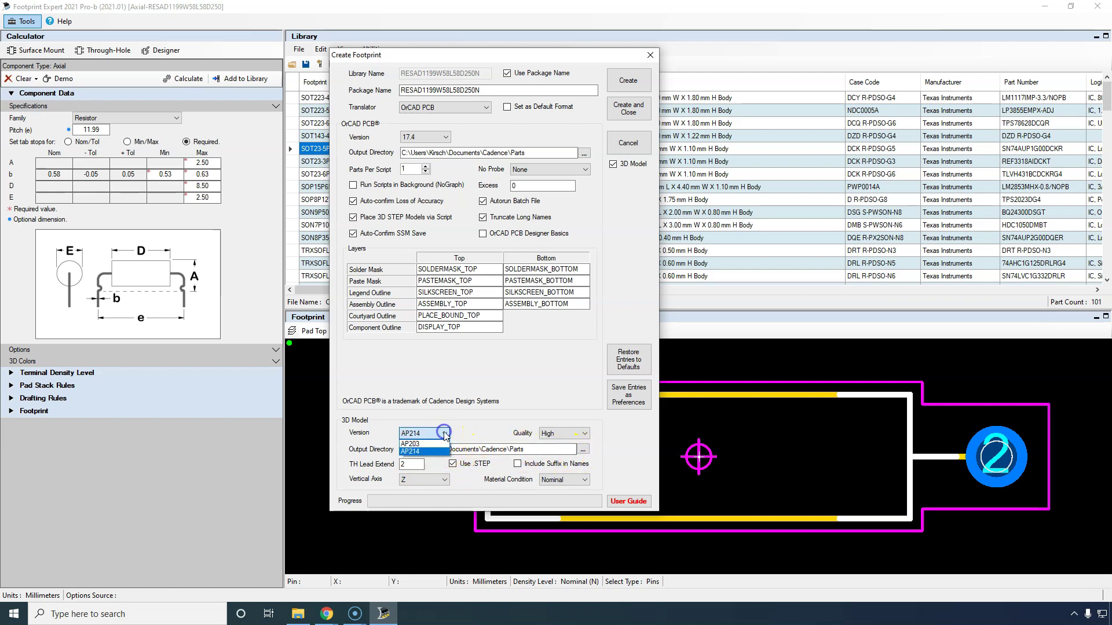
left_click(437, 451)
left_click(578, 433)
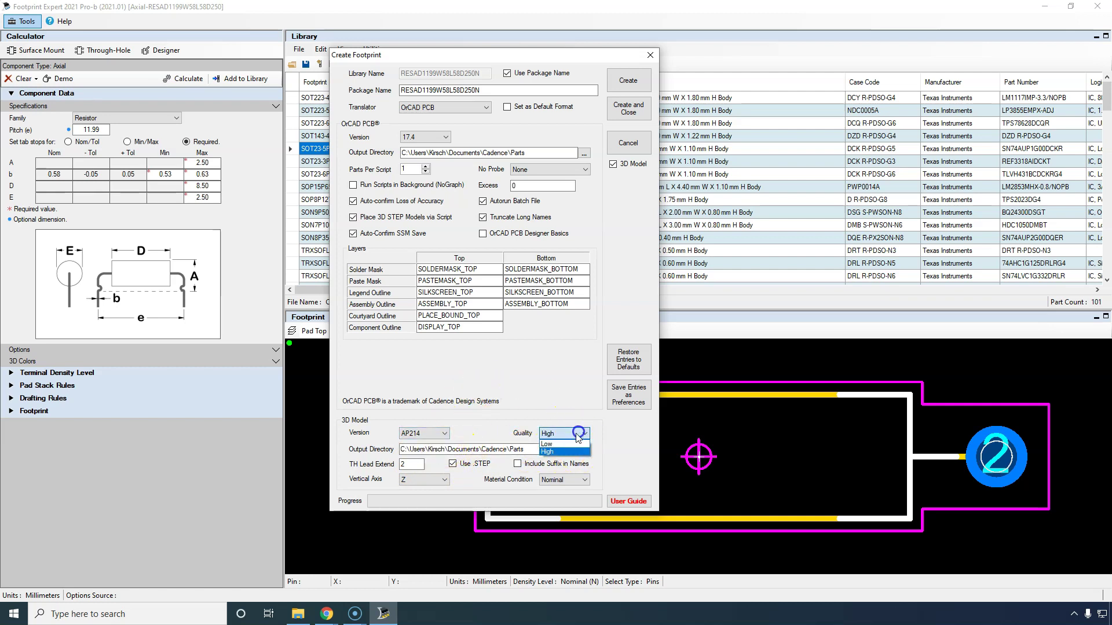
left_click(606, 434)
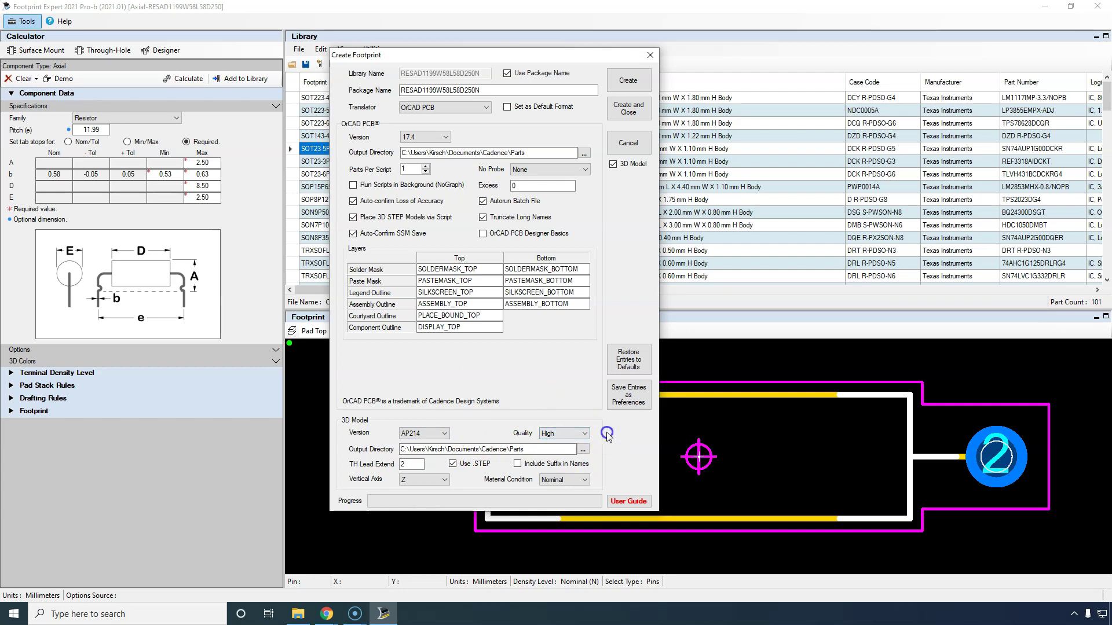
left_click(568, 483)
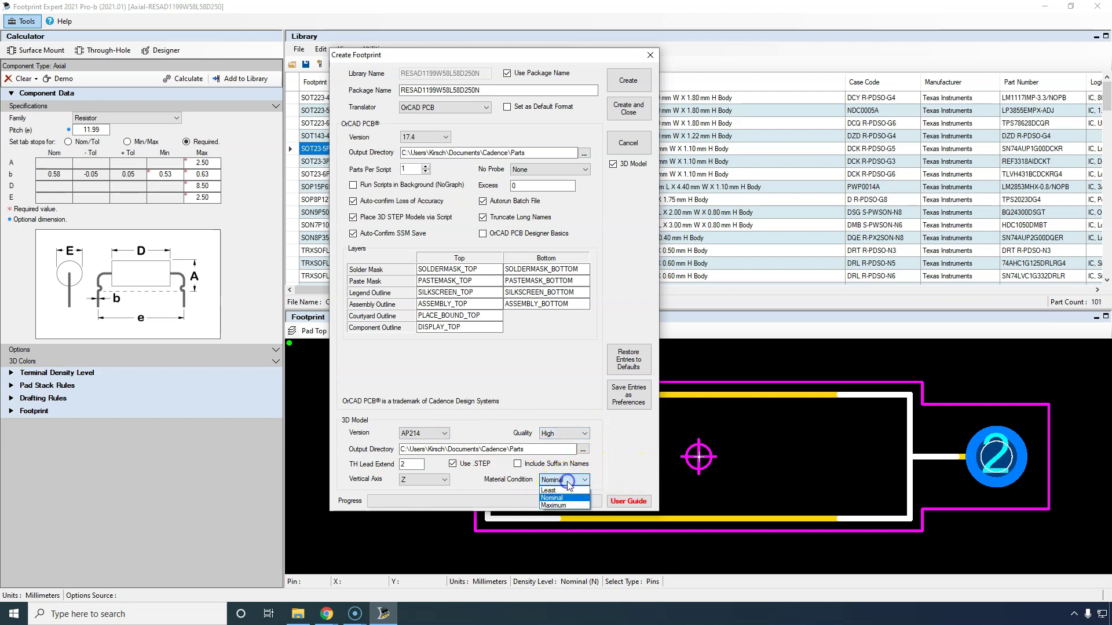
left_click(568, 484)
left_click(628, 465)
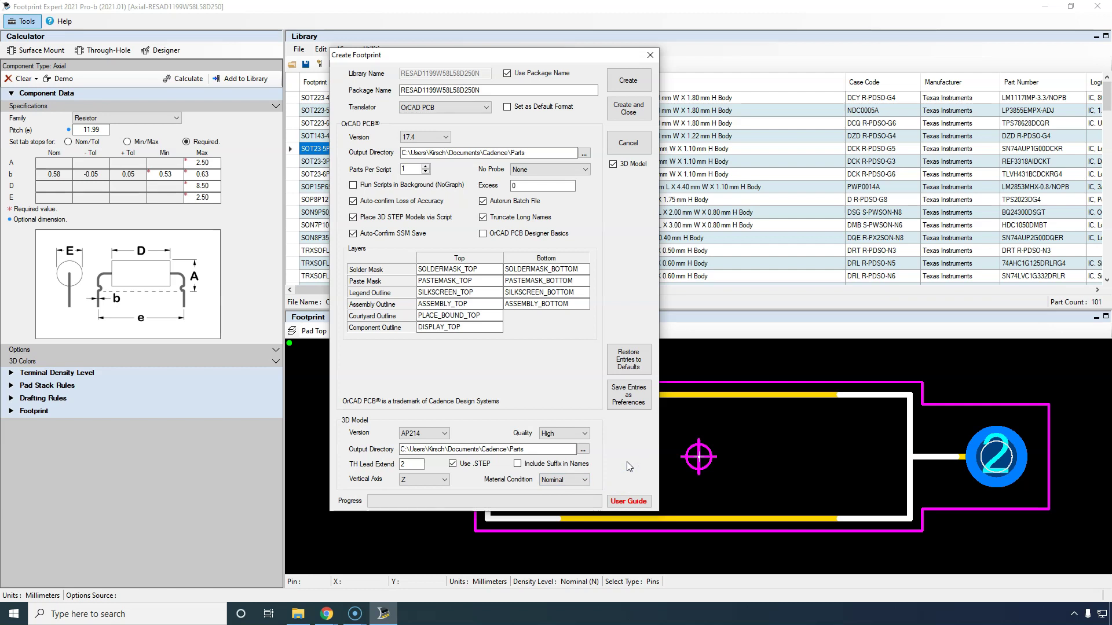
Step: Create the axial resistor footprint with its 3D model for OrCAD PCB and close the creation settings
left_click(629, 110)
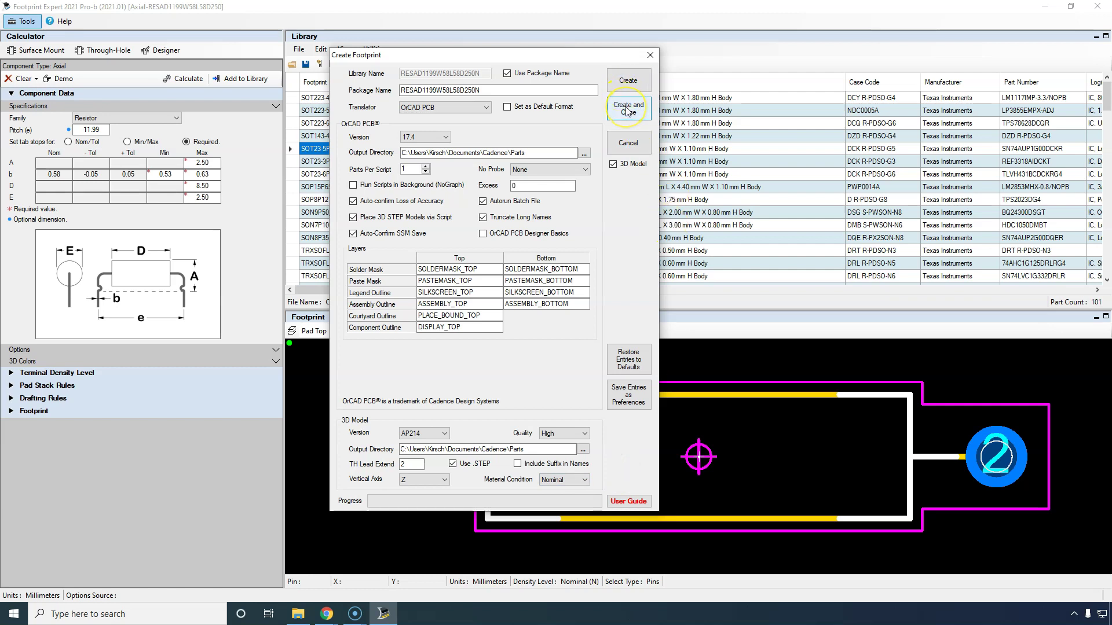
left_click(641, 195)
left_click(630, 393)
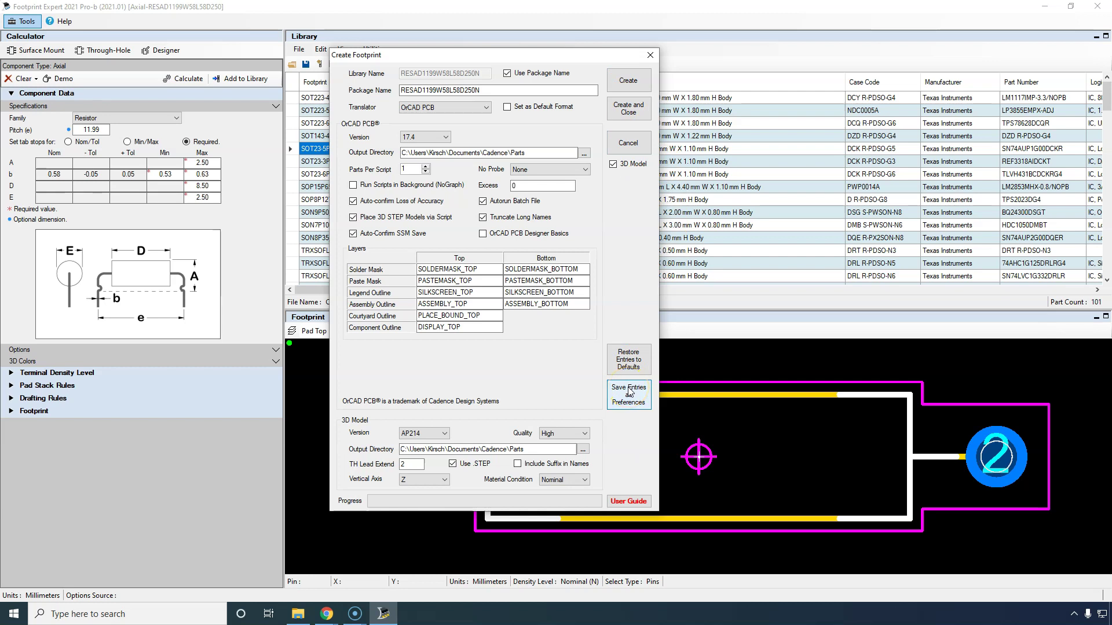
left_click(571, 339)
left_click(631, 86)
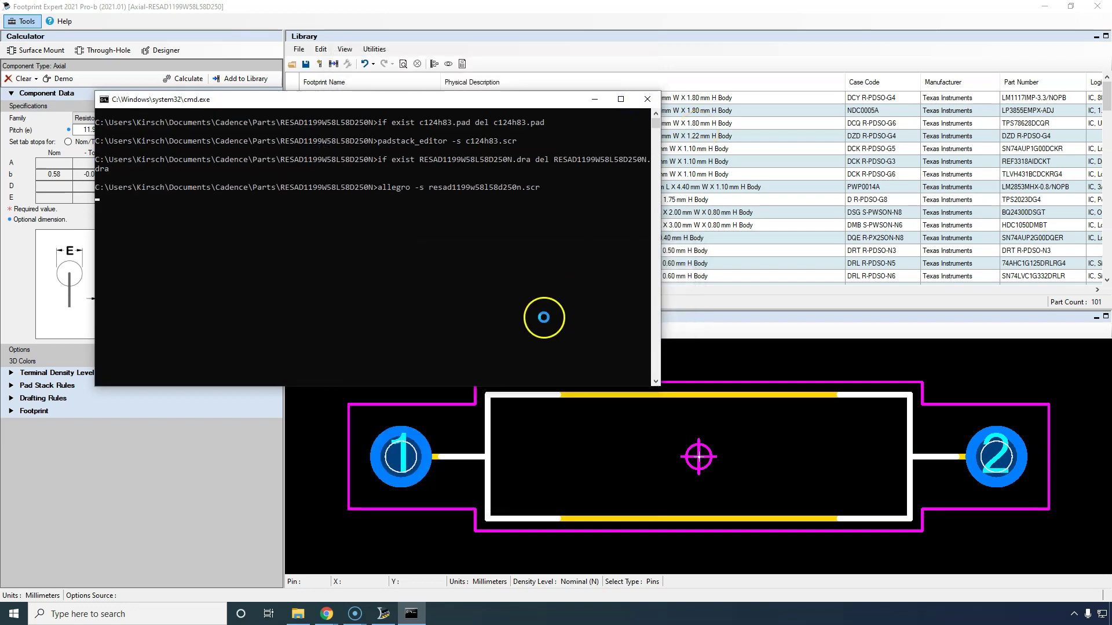
Step: Accept 17.2 compatibility mode in both OrCAD prompts and proceed with the existing STEP Package Mapper
left_click(554, 180)
double_click(554, 181)
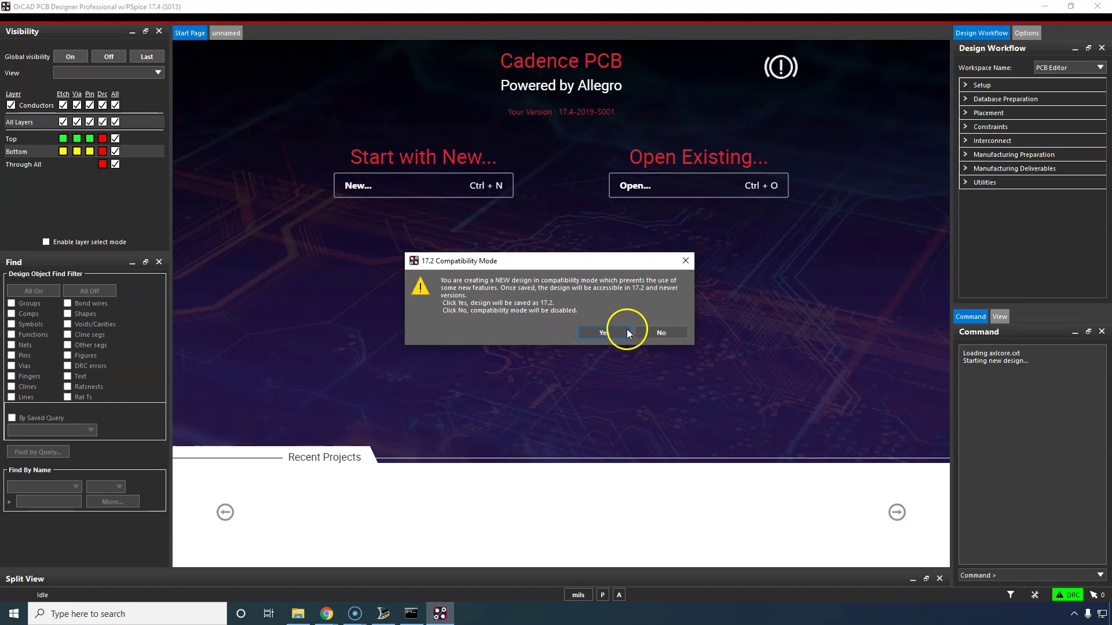
left_click(645, 332)
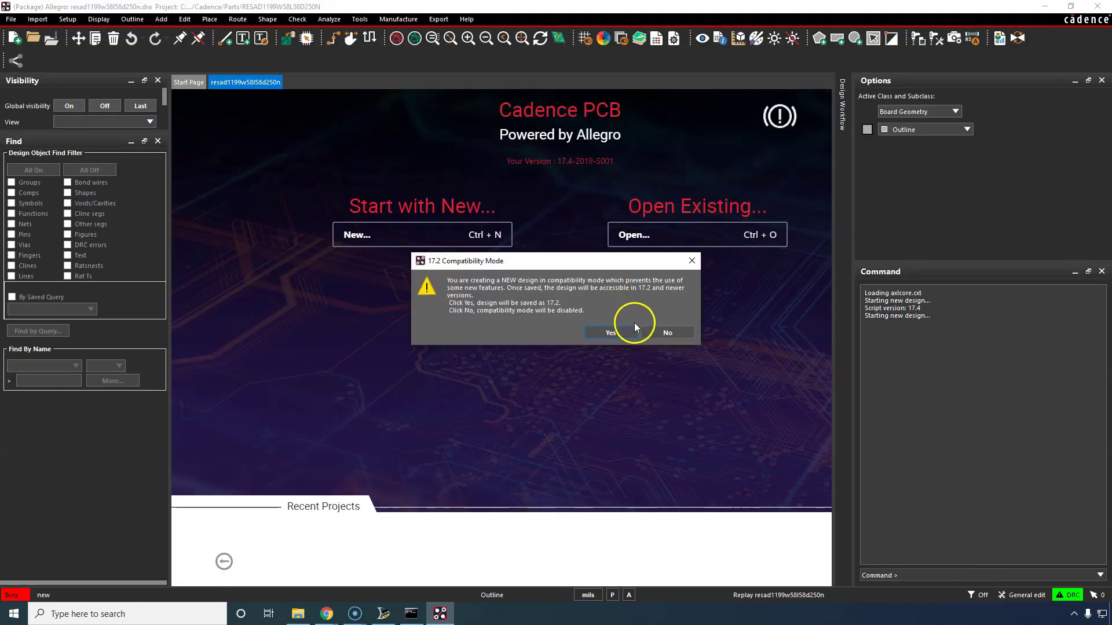
left_click(667, 332)
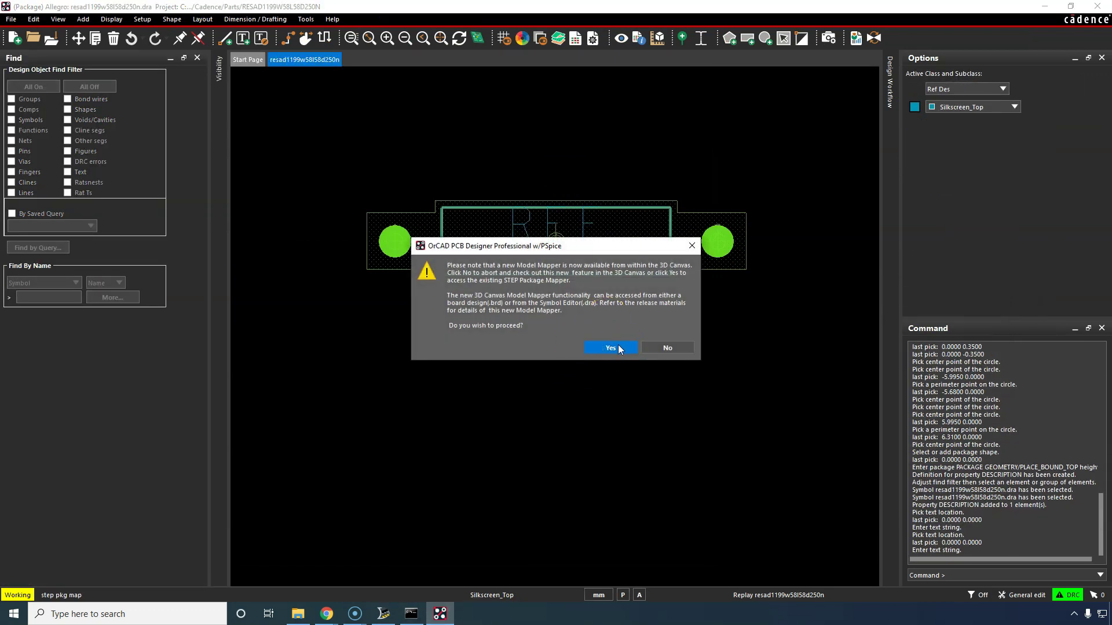
left_click(617, 348)
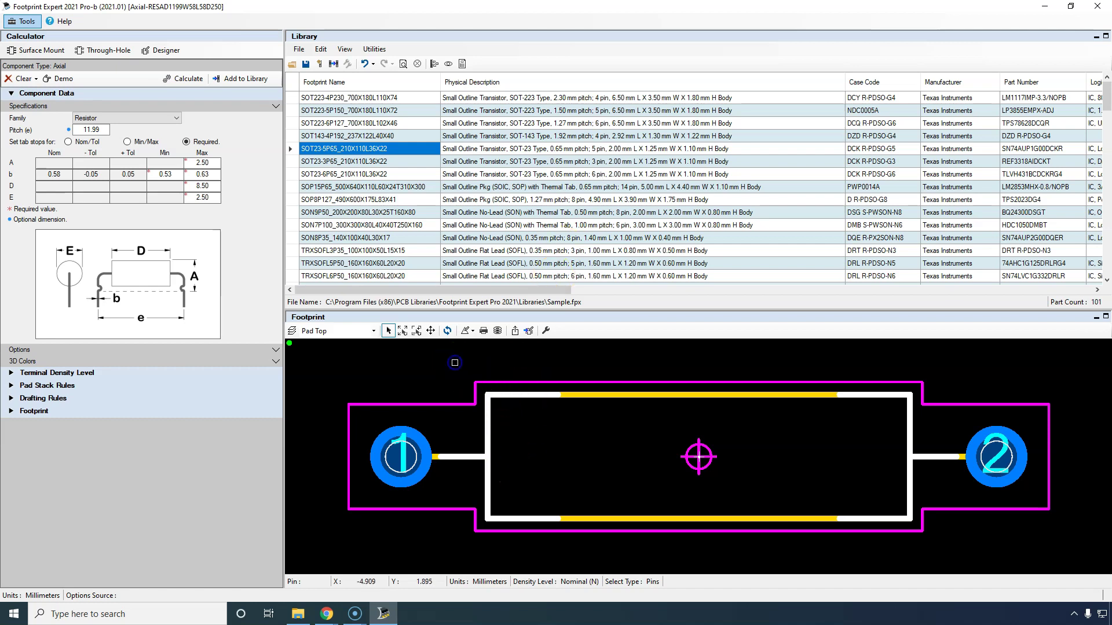
Step: In File Explorer, open the RESAD1199W58L58D250N folder inside Cadence Parts and open resad1199w58l58d250n.dra
left_click_drag(508, 291, 465, 294)
left_click(298, 614)
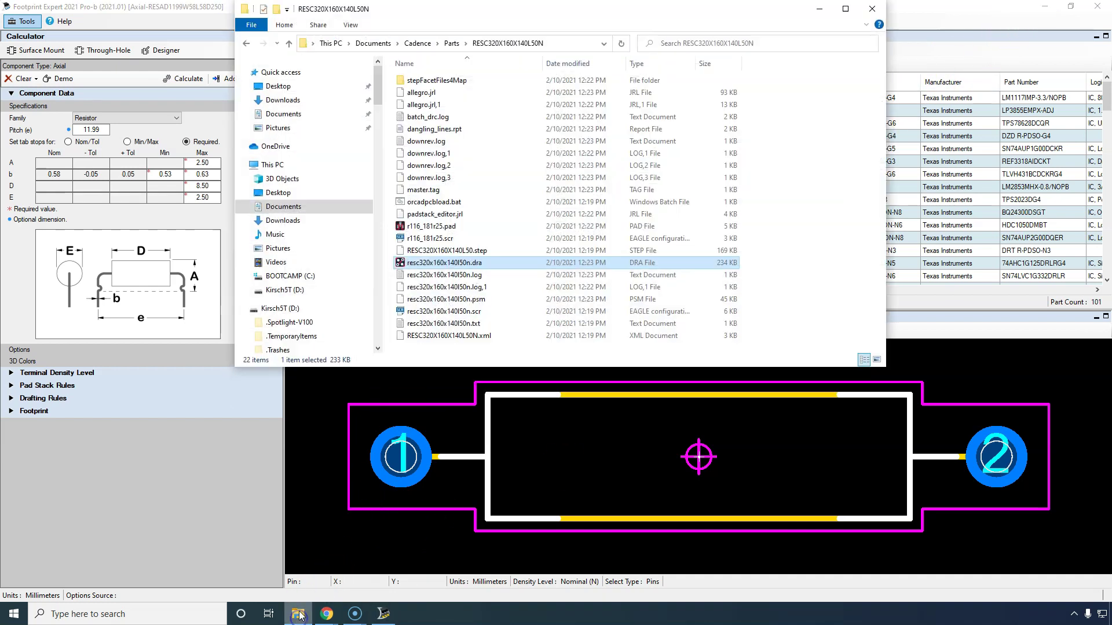
left_click(452, 43)
left_click_drag(454, 173, 475, 91)
double_click(479, 91)
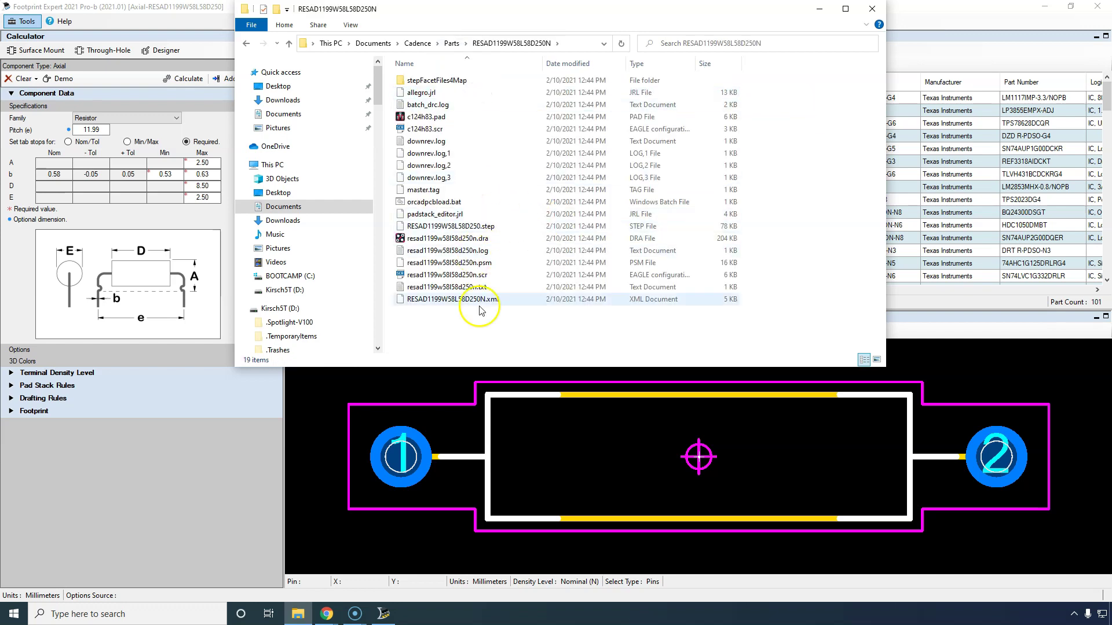
left_click(468, 274)
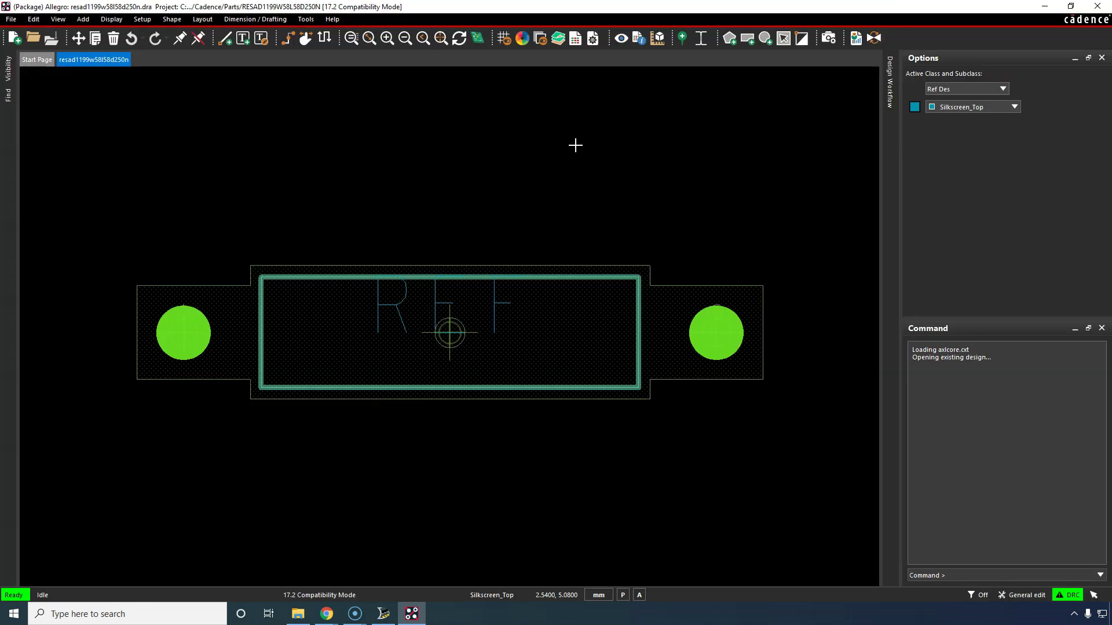
Step: Open the axial resistor footprint in the 3D Canvas, inspect its body and leads from several angles, and close the 3D view
left_click(575, 144)
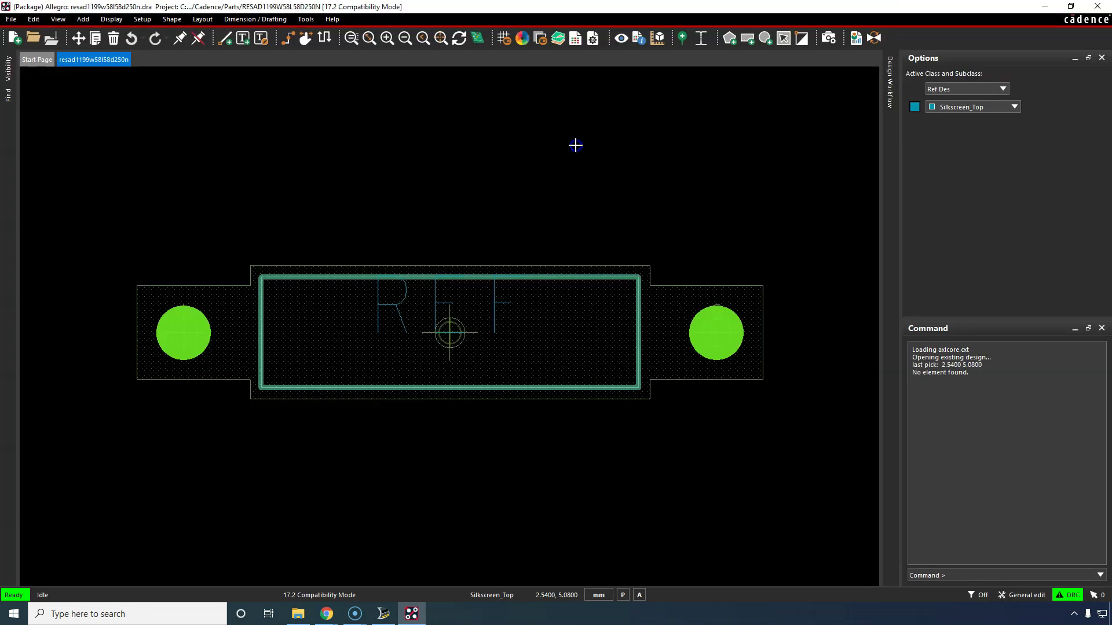
left_click(477, 38)
left_click(635, 349)
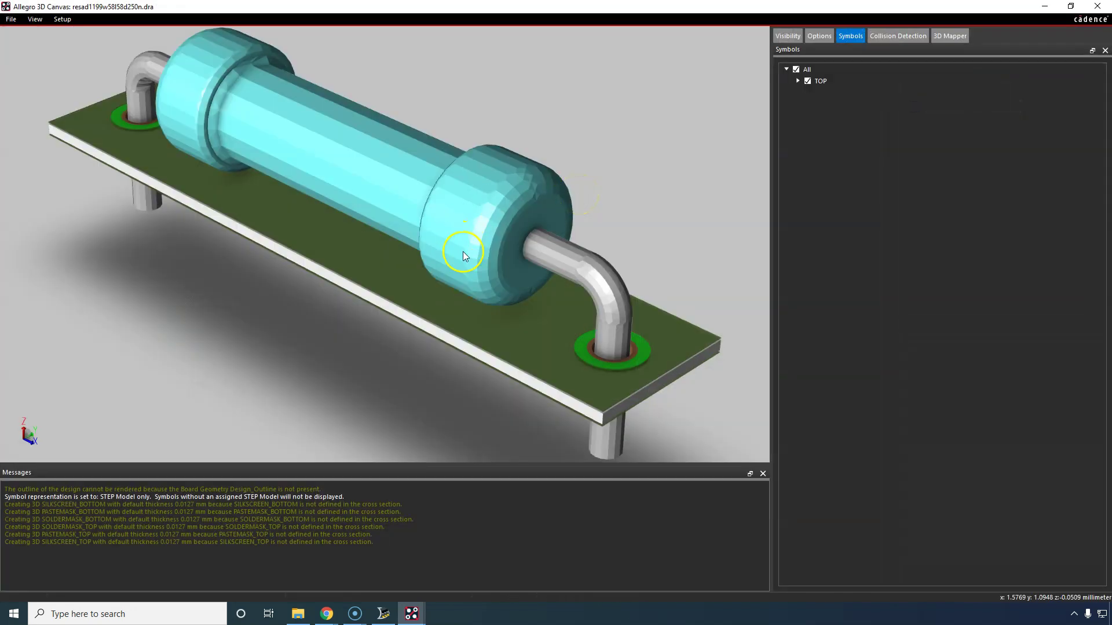
left_click_drag(423, 312, 534, 268)
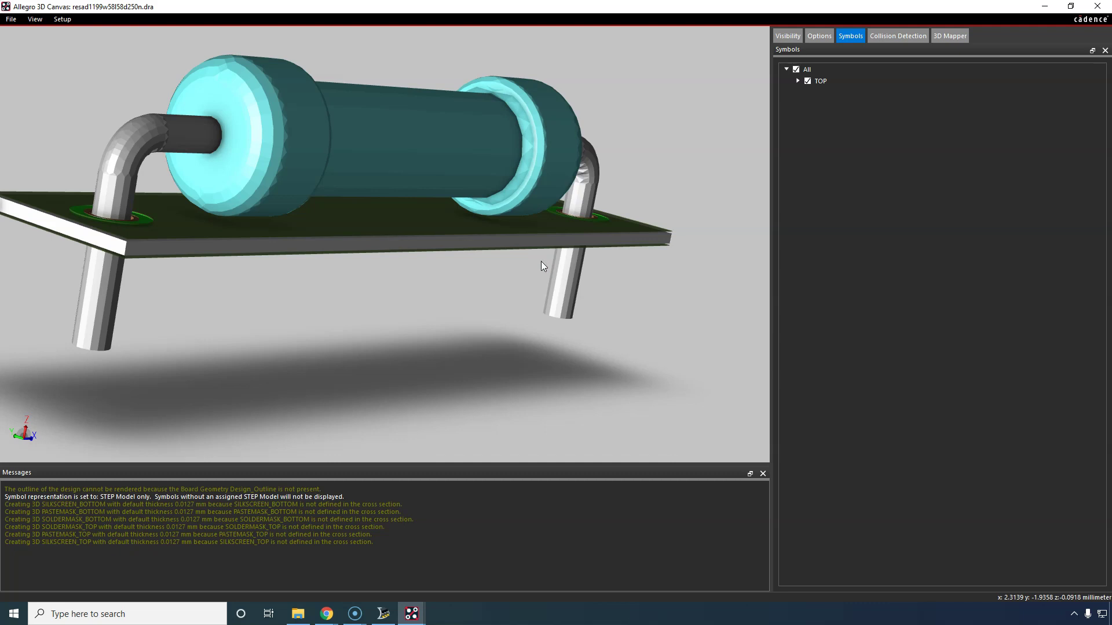
left_click_drag(509, 222, 506, 137)
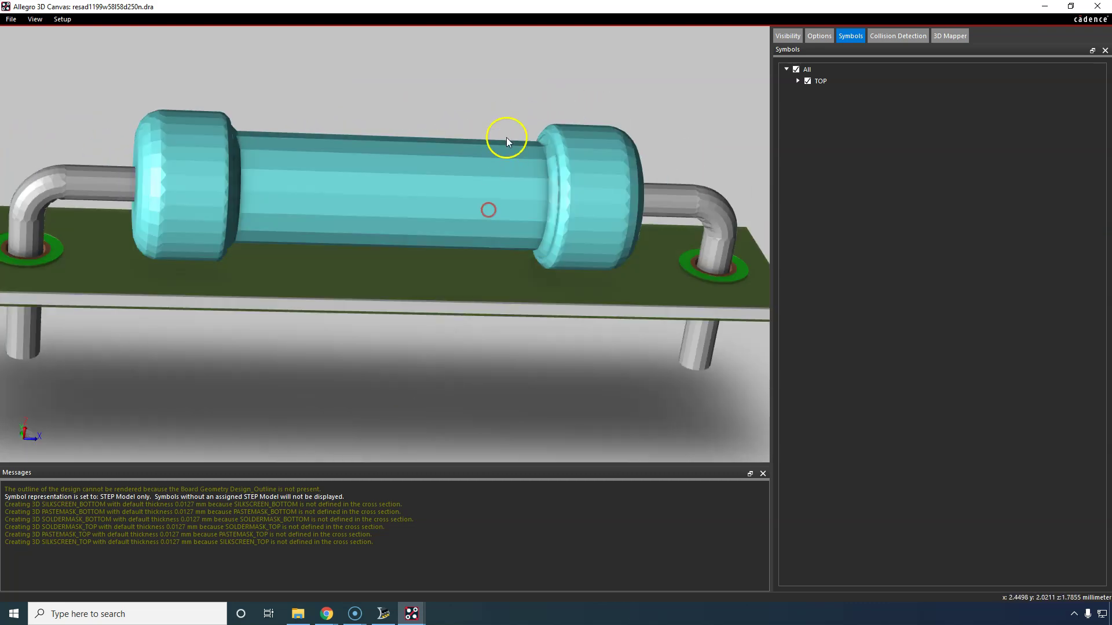
left_click(1097, 6)
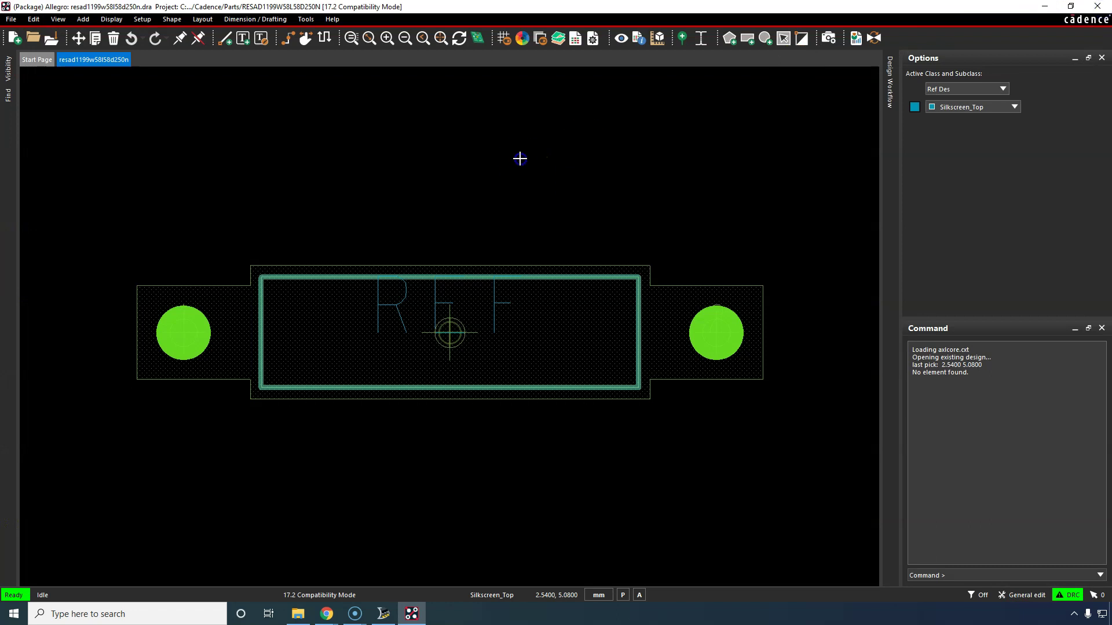
Step: Close the OrCAD footprint drawing and minimise File Explorer to return to Footprint Expert
left_click(1097, 6)
left_click(544, 320)
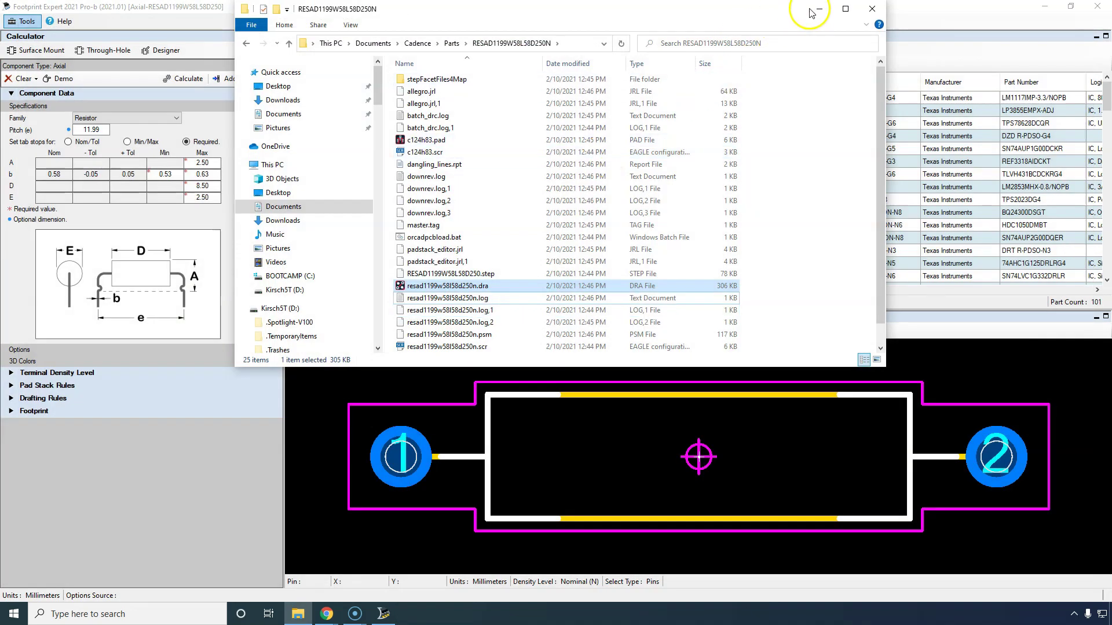
left_click(813, 11)
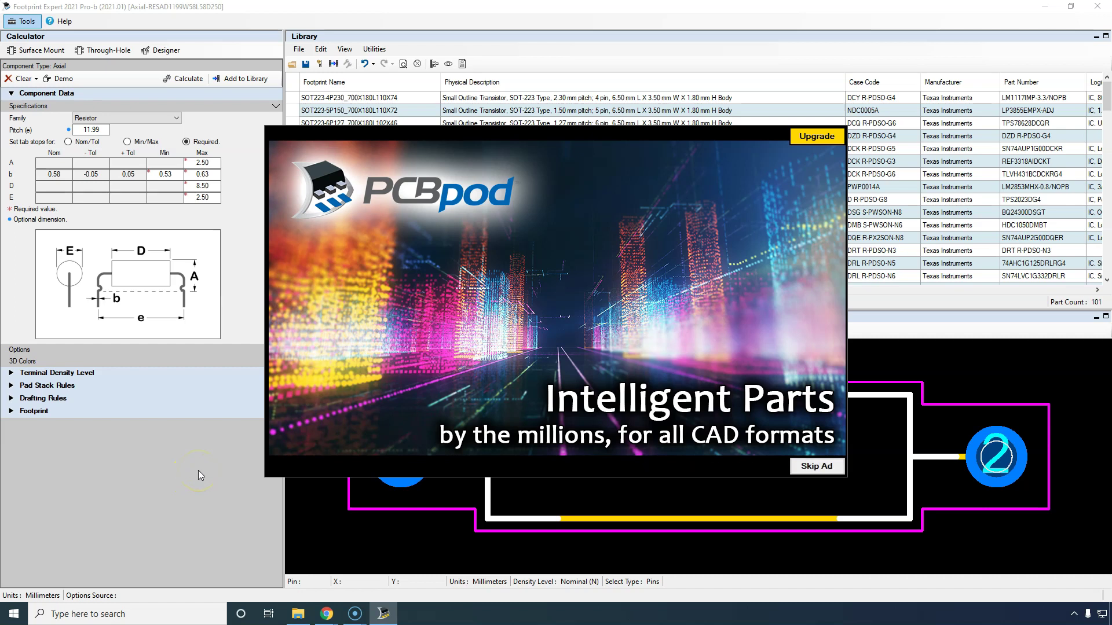
Step: Skip the advertisement and examine the Help options for updates, documents and licensing
left_click(806, 467)
left_click(171, 52)
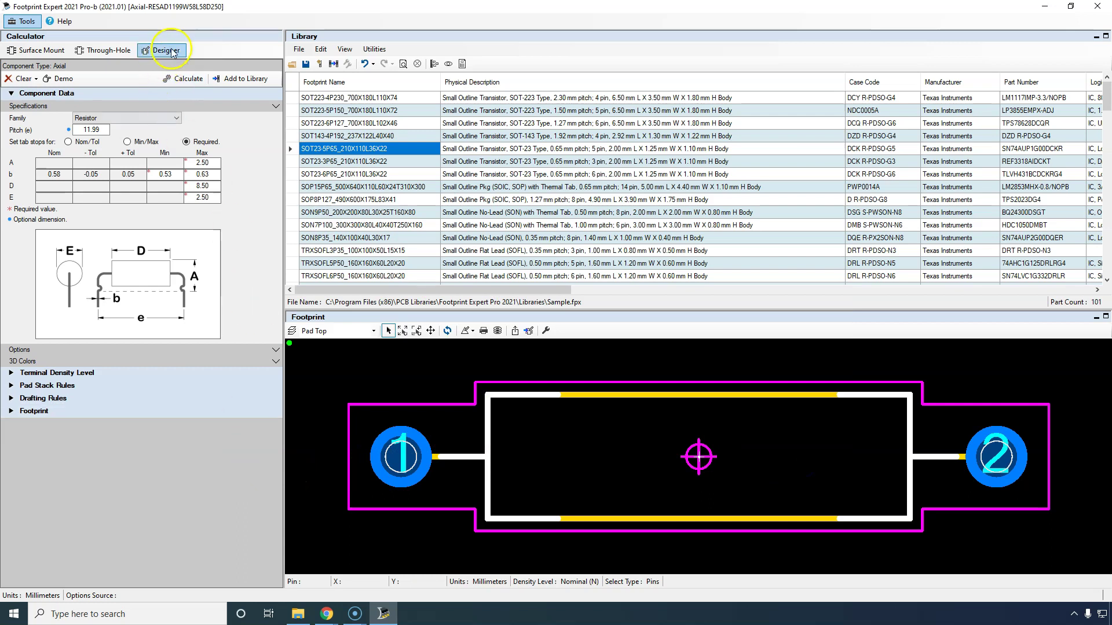
left_click(62, 22)
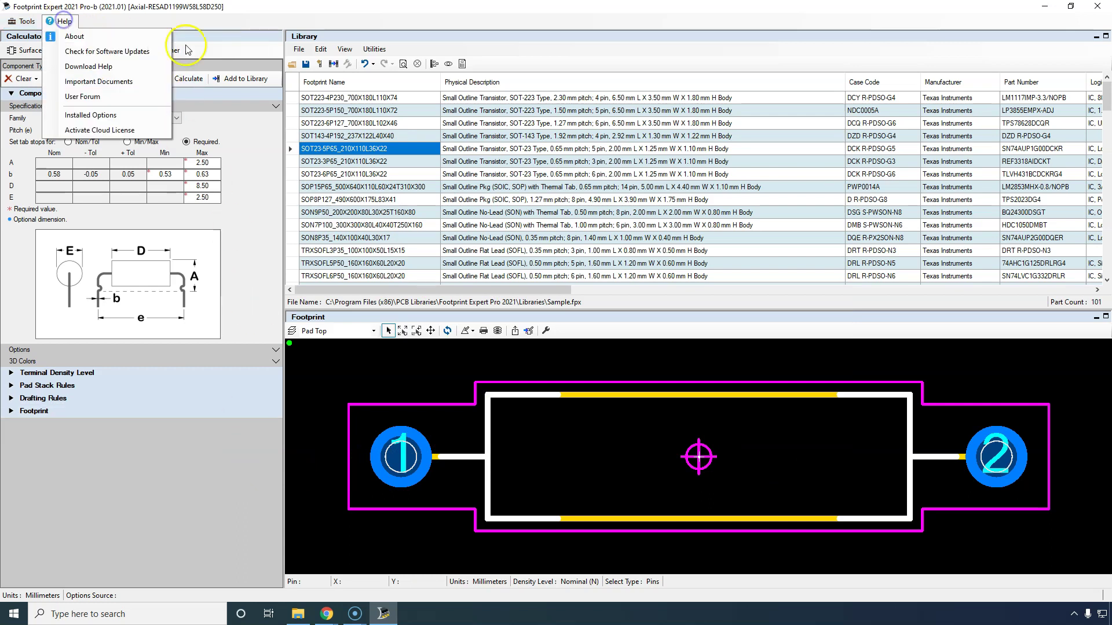
left_click(124, 52)
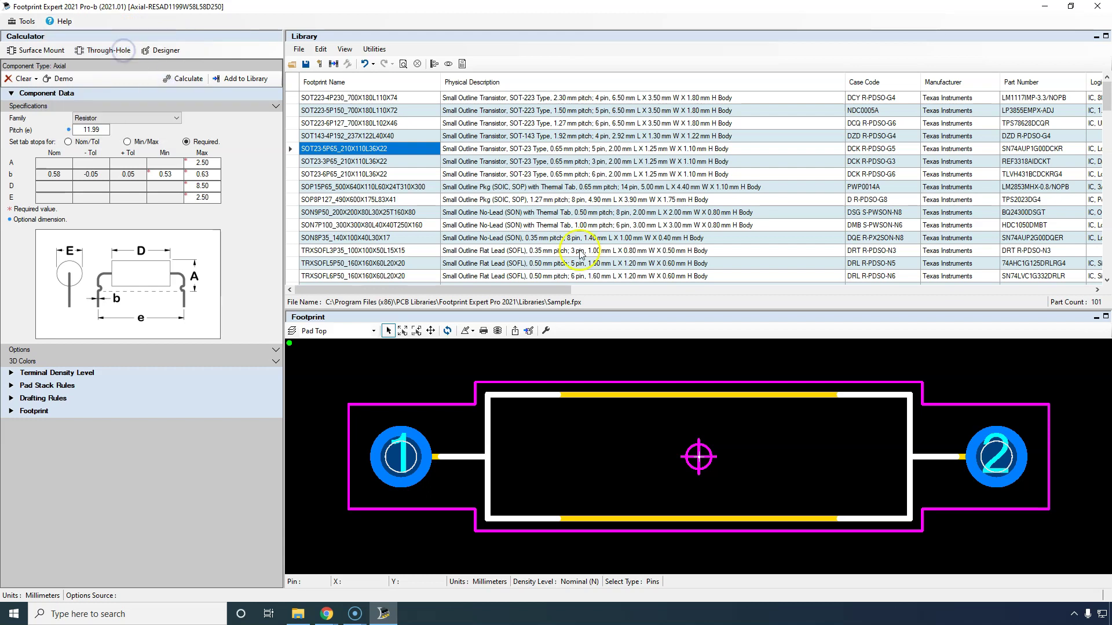